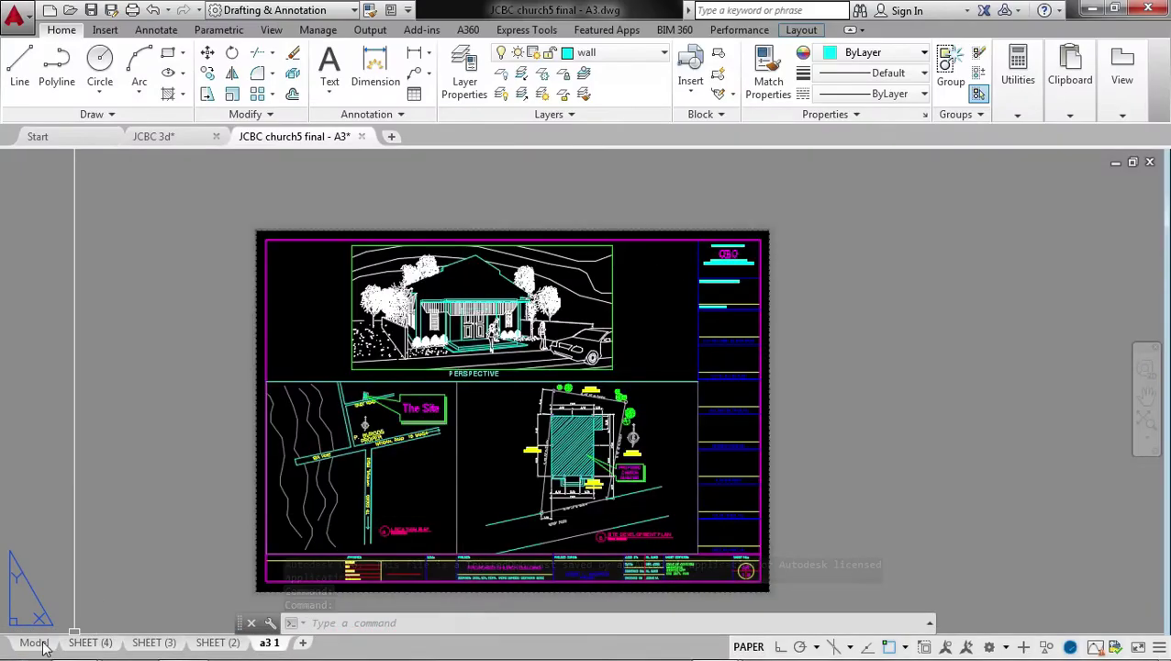
- Show the JCBC church5 plan in model space instead of the paper layout
left_click(35, 642)
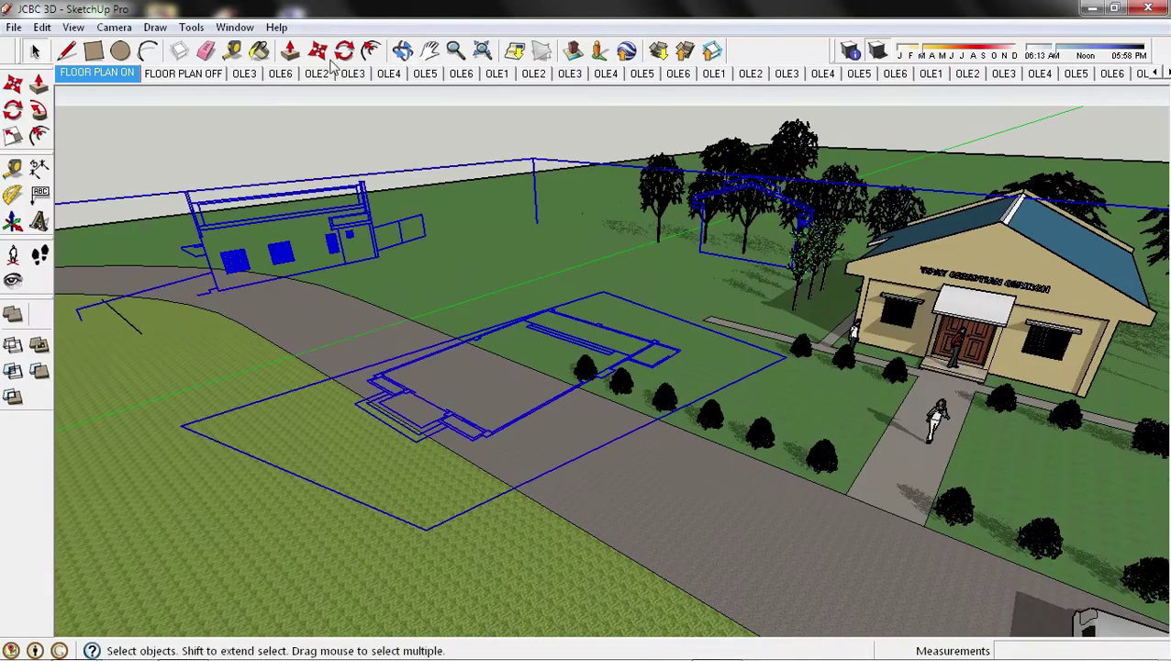
- Open the JCBC 3D SketchUp model from the 11 JCBC Burgos folder
left_click(317, 52)
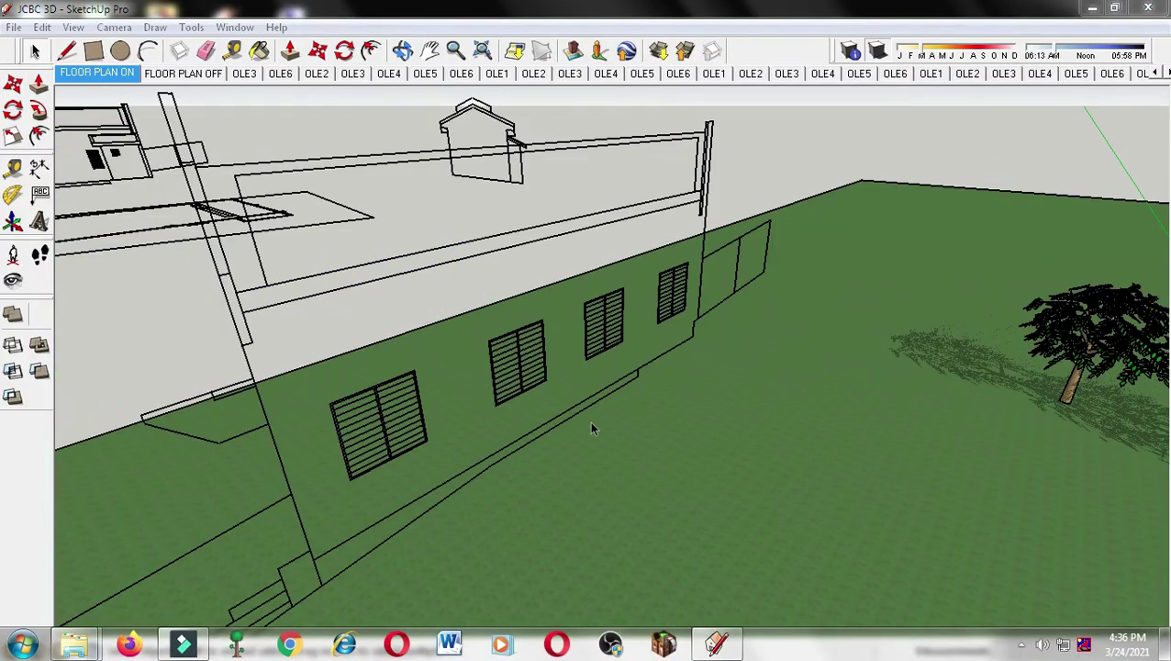
- Draw a line across the gable wall and select the wall for editing
scroll(549, 105, "down", 5)
mouse_move(497, 449)
middle_mouse_down()
mouse_move(461, 427)
mouse_move(635, 439)
mouse_move(478, 349)
mouse_move(635, 445)
middle_mouse_up()
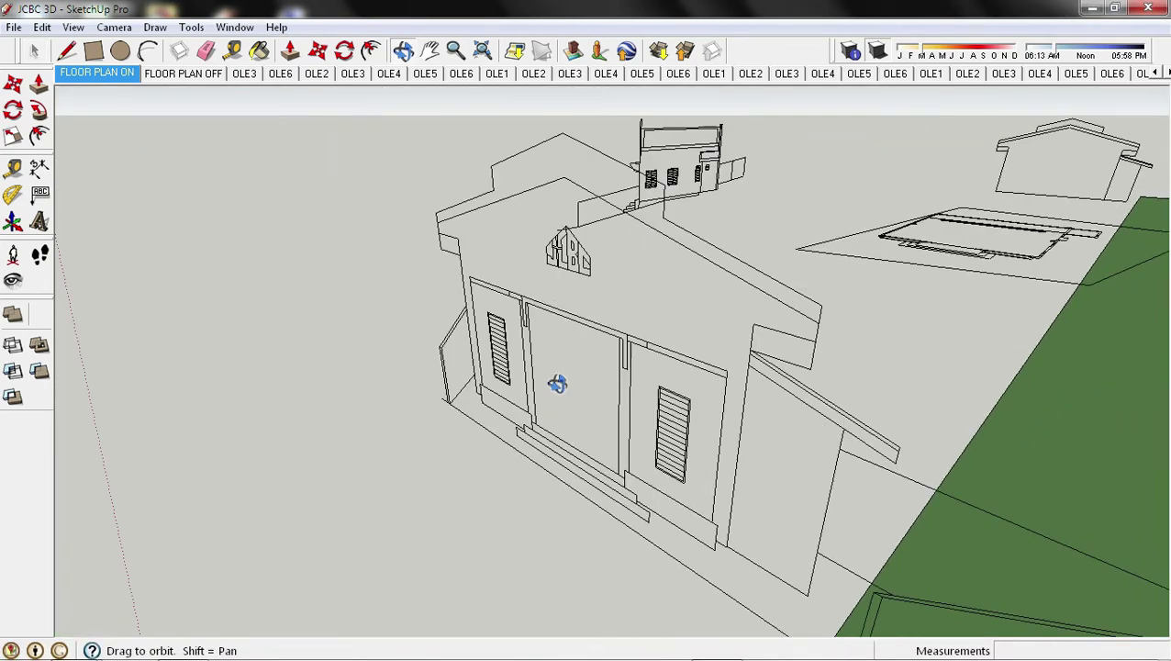
key("l")
left_click(493, 190)
mouse_move(815, 361)
middle_mouse_down()
mouse_move(724, 499)
mouse_move(601, 332)
mouse_move(646, 384)
mouse_move(536, 374)
mouse_move(683, 573)
mouse_move(684, 554)
mouse_move(481, 598)
mouse_move(645, 402)
mouse_move(752, 451)
middle_mouse_up()
left_click(598, 324)
key("space")
right_click(601, 379)
key("p")
key("space")
- Copy the gable wall with Move and Ctrl to the opposite end of the floor plan
key("m")
scroll(752, 451, "down", 5)
scroll(645, 434, "up", 6)
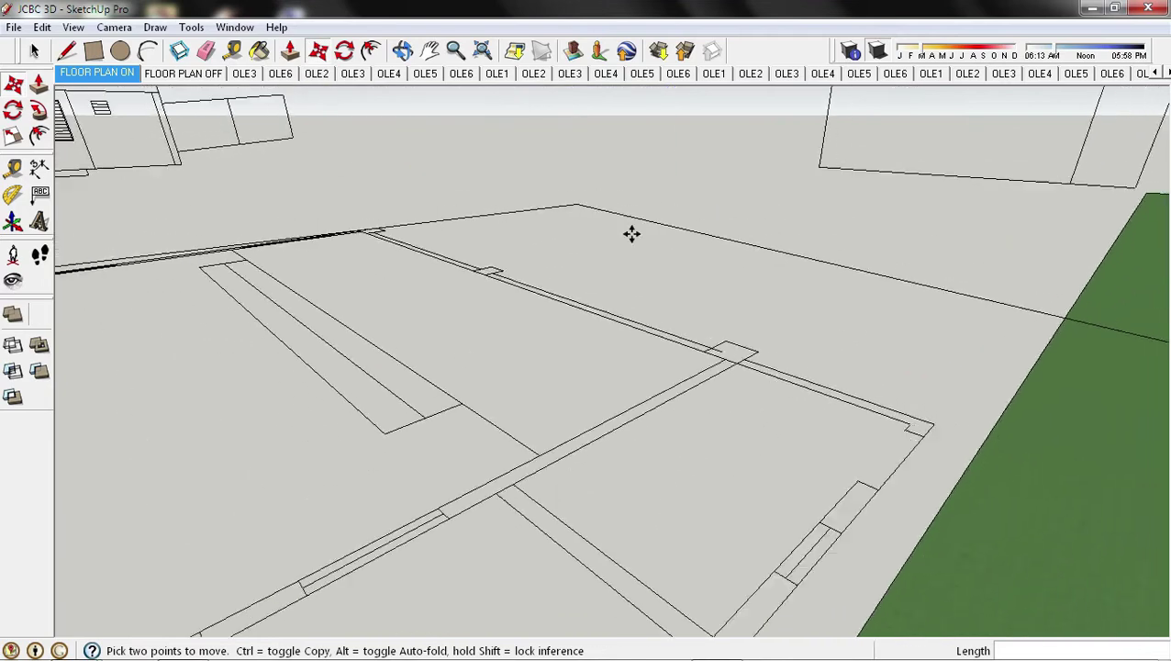
left_click(629, 232)
key("ctrl")
left_click(832, 240)
scroll(855, 436, "down", 5)
scroll(642, 367, "up", 4)
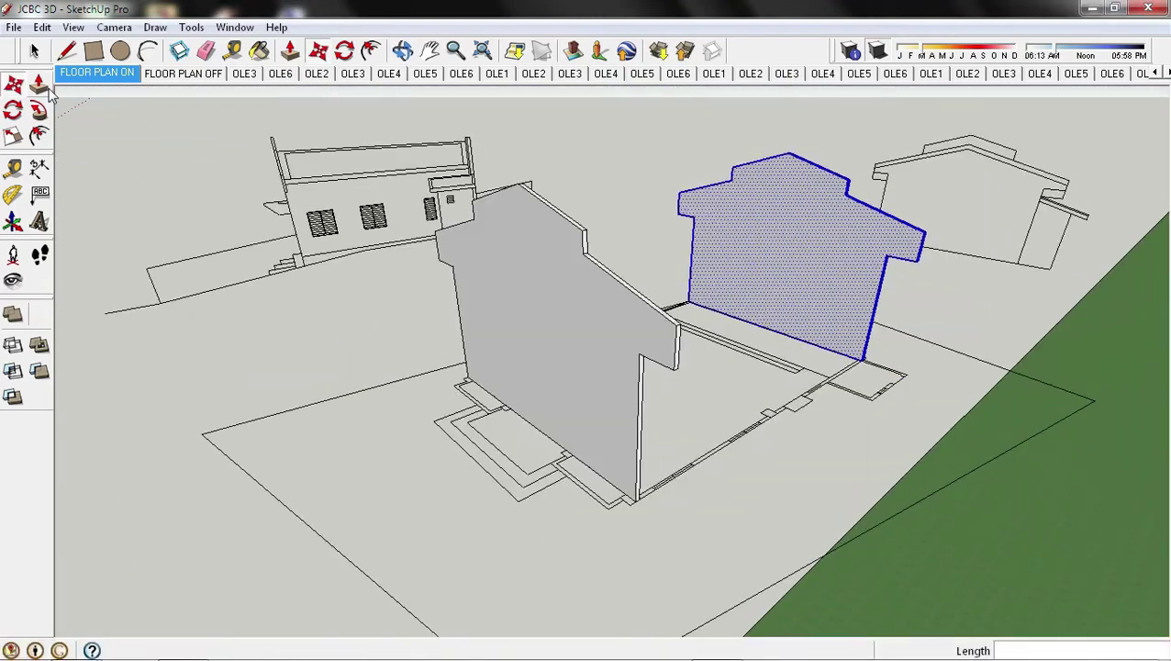
key("space")
- Draw a line from the wall corner along the wall base
scroll(523, 413, "up", 5)
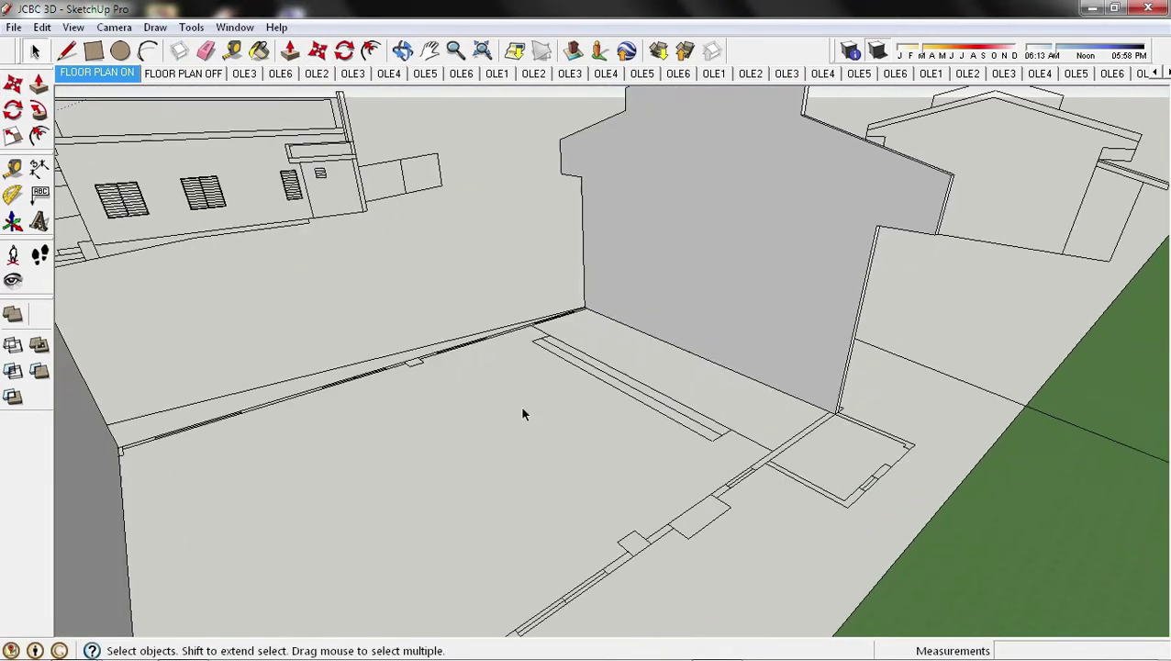
key("l")
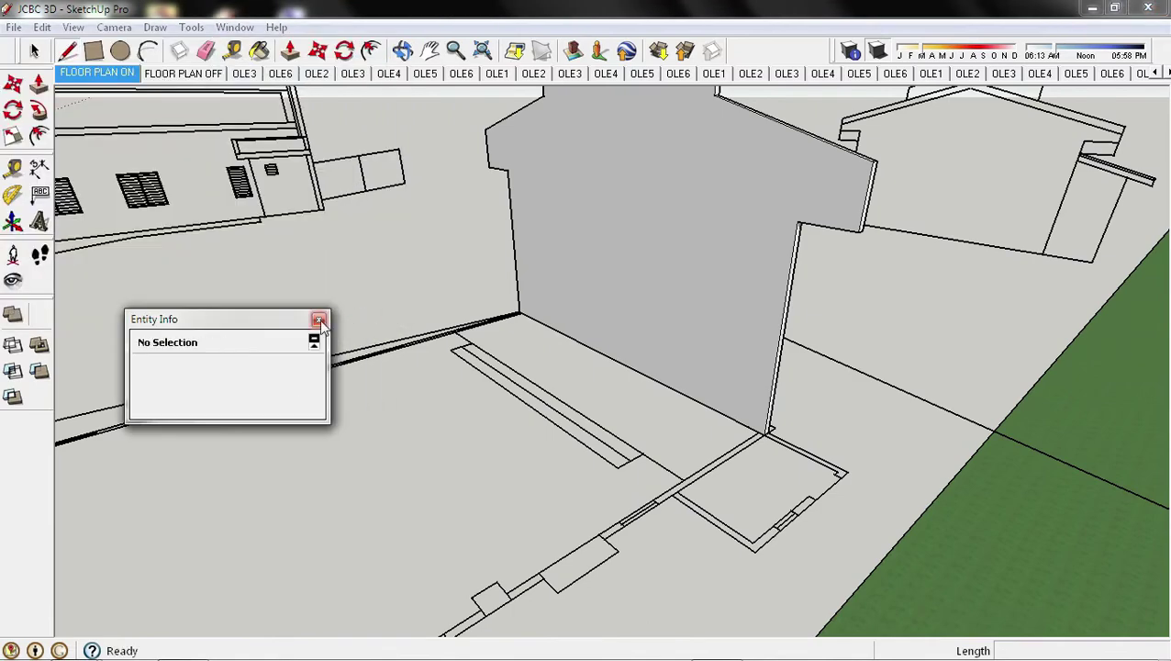
left_click(318, 321)
scroll(622, 248, "down", 3)
scroll(665, 444, "up", 3)
left_click(664, 444)
left_click(627, 334)
scroll(628, 335, "up", 3)
- Pull the thin wall strip up to extrude the first side wall
key("p")
scroll(660, 303, "down", 1)
key("l")
scroll(697, 413, "down", 5)
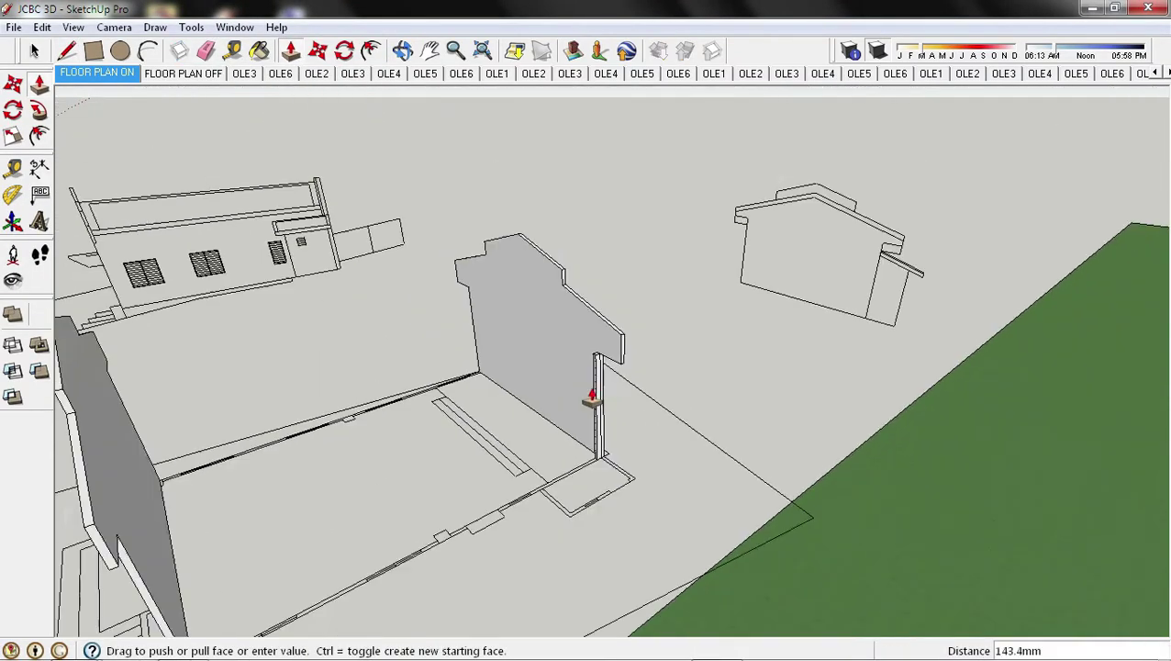
scroll(458, 471, "up", 5)
scroll(756, 323, "up", 3)
left_click(756, 323)
scroll(580, 254, "down", 5)
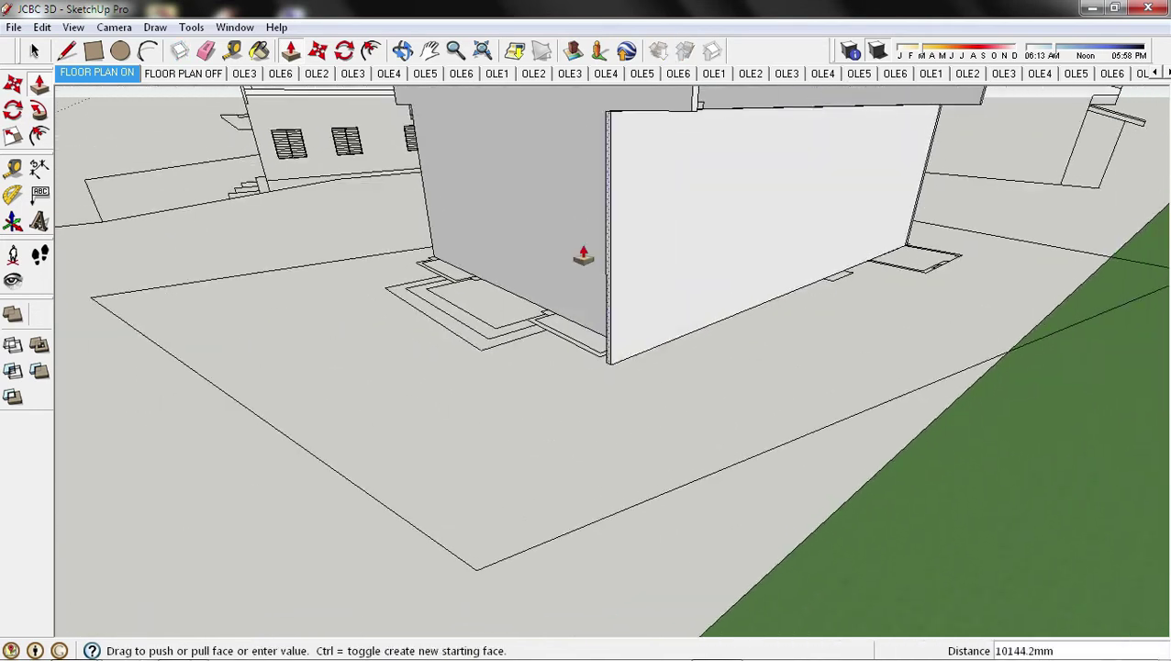
scroll(654, 423, "up", 5)
left_click(653, 423)
- Move the group of elevation drawings out of the way
key("l")
scroll(852, 407, "up", 3)
scroll(853, 408, "down", 5)
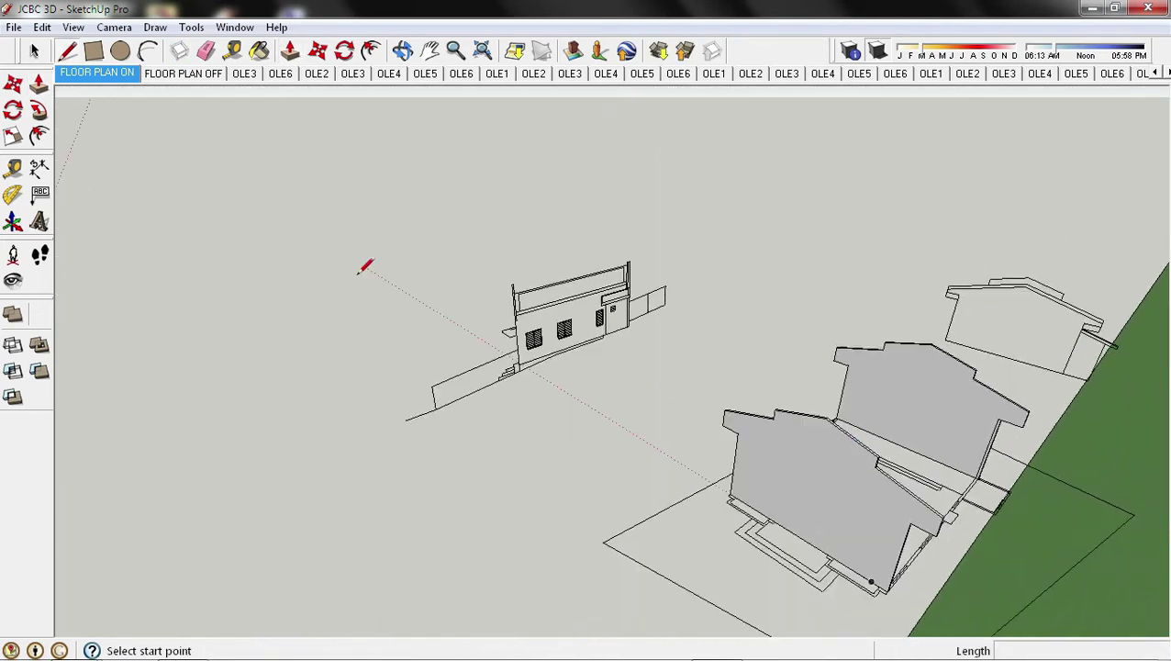
middle_click_drag(364, 264, 58, 561, "shift")
key("space")
left_click(597, 404)
key("m")
scroll(349, 272, "up", 3)
left_click(349, 273)
scroll(902, 423, "down", 10)
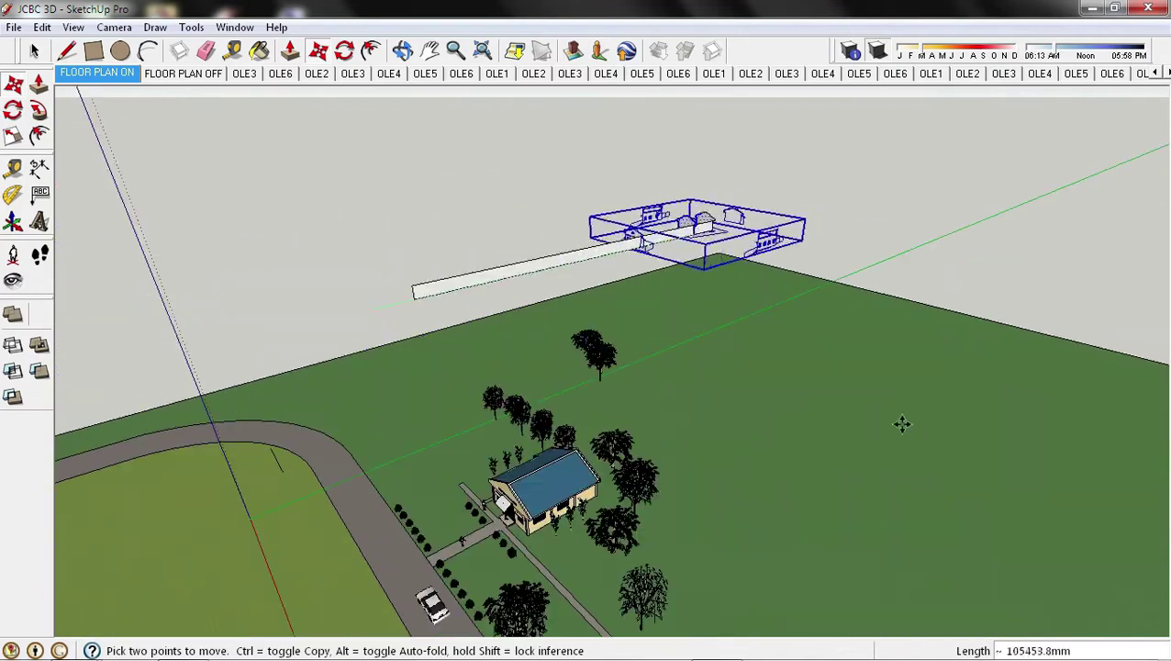
scroll(562, 404, "up", 5)
- Draw a vertical line along the wall edge after cancelling a stray line
key("m")
scroll(562, 404, "down", 5)
key("l")
scroll(826, 321, "up", 5)
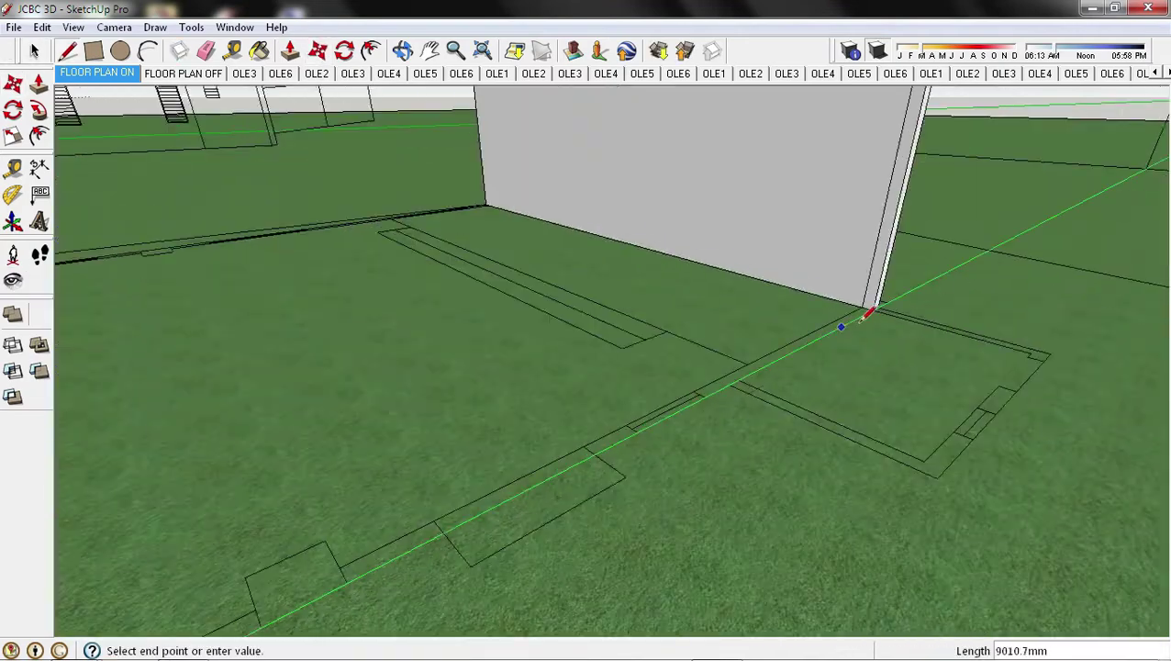
left_click(642, 409)
scroll(831, 317, "up", 5)
mouse_move(740, 405)
middle_mouse_down()
mouse_move(1041, 392)
mouse_move(629, 478)
mouse_move(398, 300)
middle_mouse_up()
key("Escape")
left_click(398, 299)
left_click(351, 167)
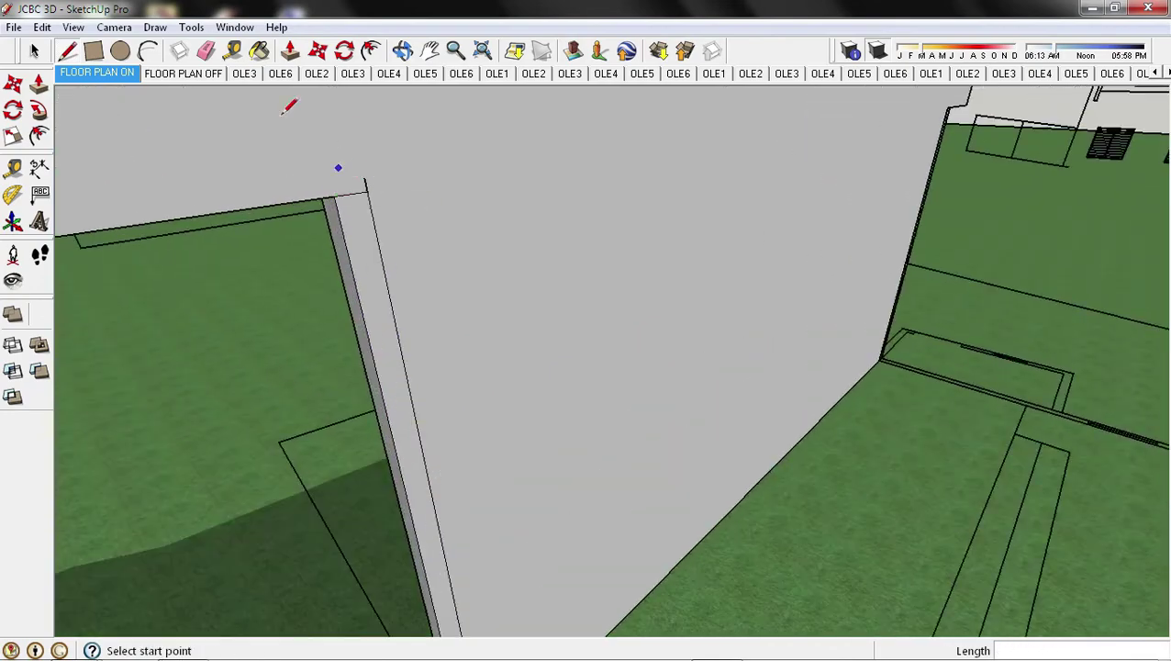
- Push the wall face back and pull the side wall face into place
key("p")
left_click(372, 287)
scroll(700, 544, "down", 5)
left_click(700, 544)
scroll(366, 489, "down", 5)
middle_click_drag(366, 489, 492, 373)
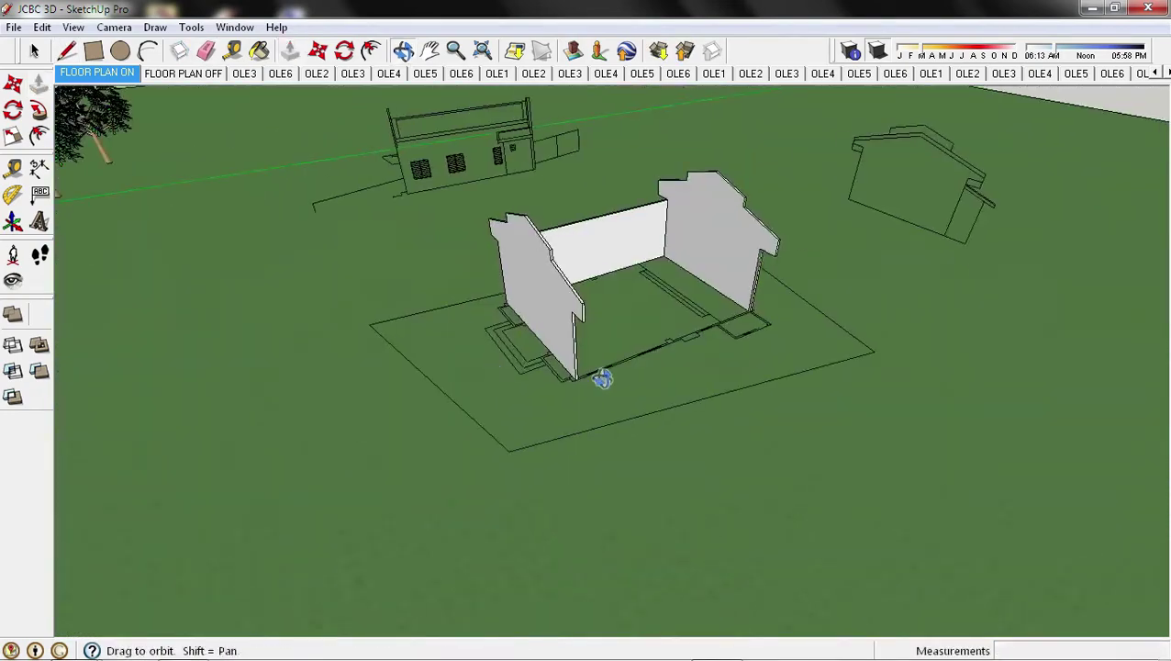
scroll(584, 448, "up", 5)
left_click(826, 296)
mouse_move(826, 296)
middle_mouse_down()
mouse_move(296, 470)
mouse_move(573, 459)
mouse_move(449, 418)
middle_mouse_up()
scroll(715, 442, "down", 3)
- With the Eraser active, orbit around the gable walls back to the wall corner
key("e")
scroll(714, 444, "up", 3)
middle_click_drag(674, 559, 578, 404)
scroll(606, 421, "down", 5)
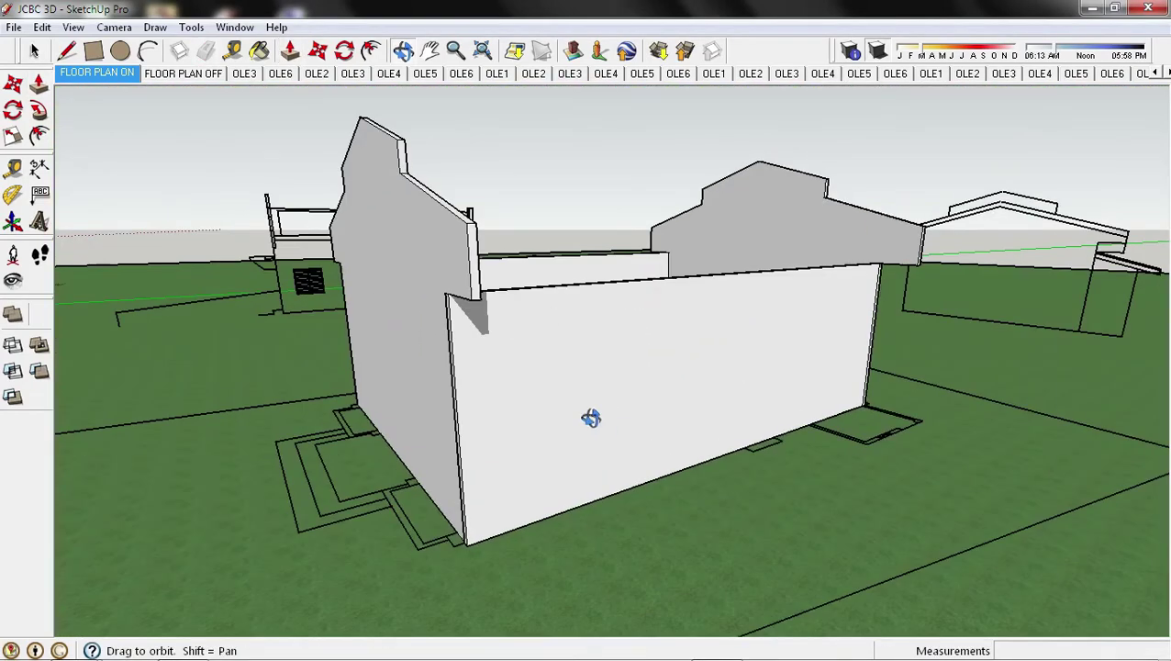
scroll(845, 341, "up", 3)
middle_click_drag(821, 491, 765, 481)
scroll(766, 481, "down", 4)
scroll(744, 510, "up", 4)
scroll(799, 444, "down", 5)
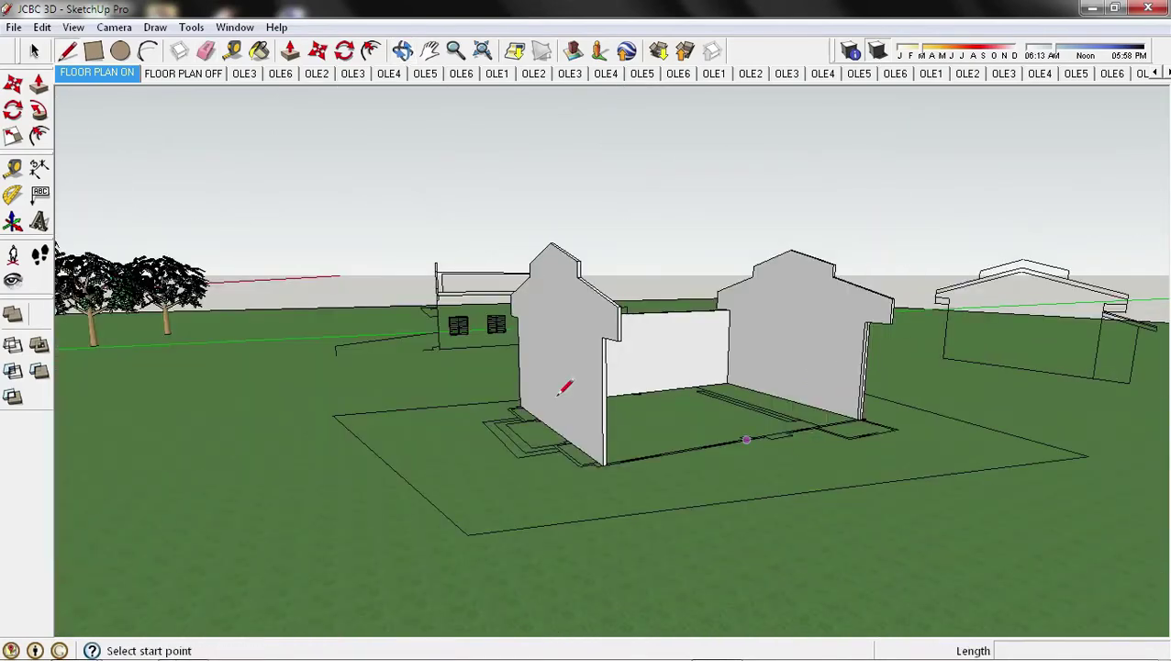
middle_click_drag(799, 444, 758, 536)
- Outline the new wall strip between the gable corners and push/pull it to 3275 mm
scroll(380, 266, "up", 5)
left_click(712, 417)
scroll(712, 417, "up", 3)
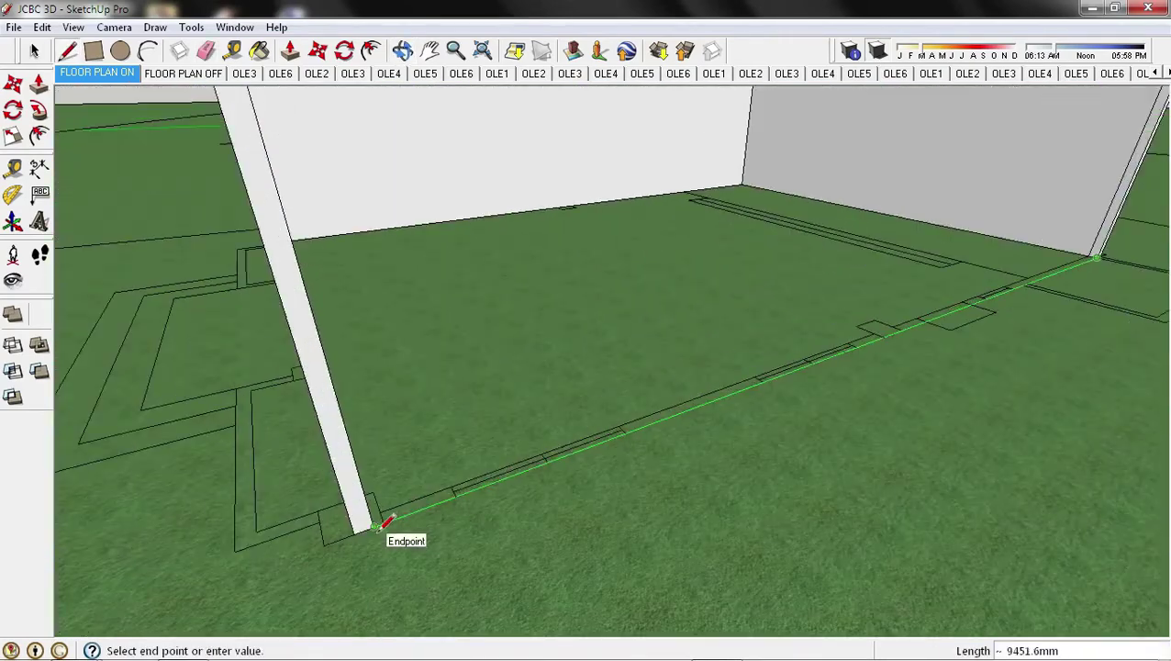
left_click(386, 523)
left_click(398, 522)
key("Escape")
scroll(570, 358, "down", 3)
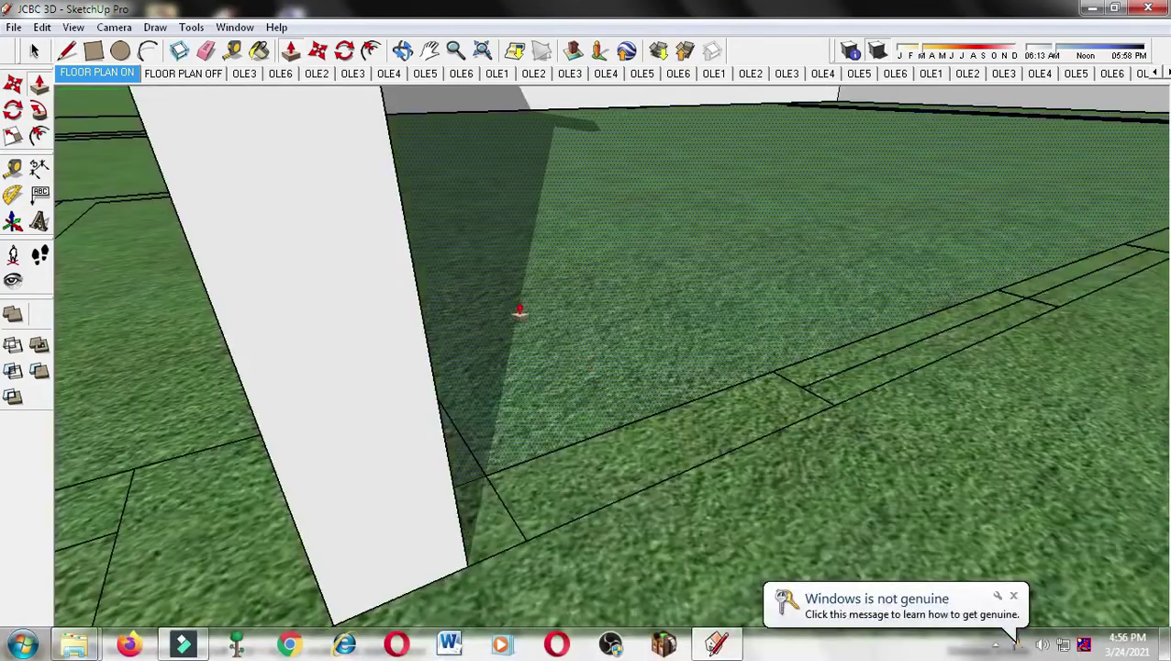
key("b")
key("p")
scroll(531, 370, "down", 3)
type("3275")
key("Return")
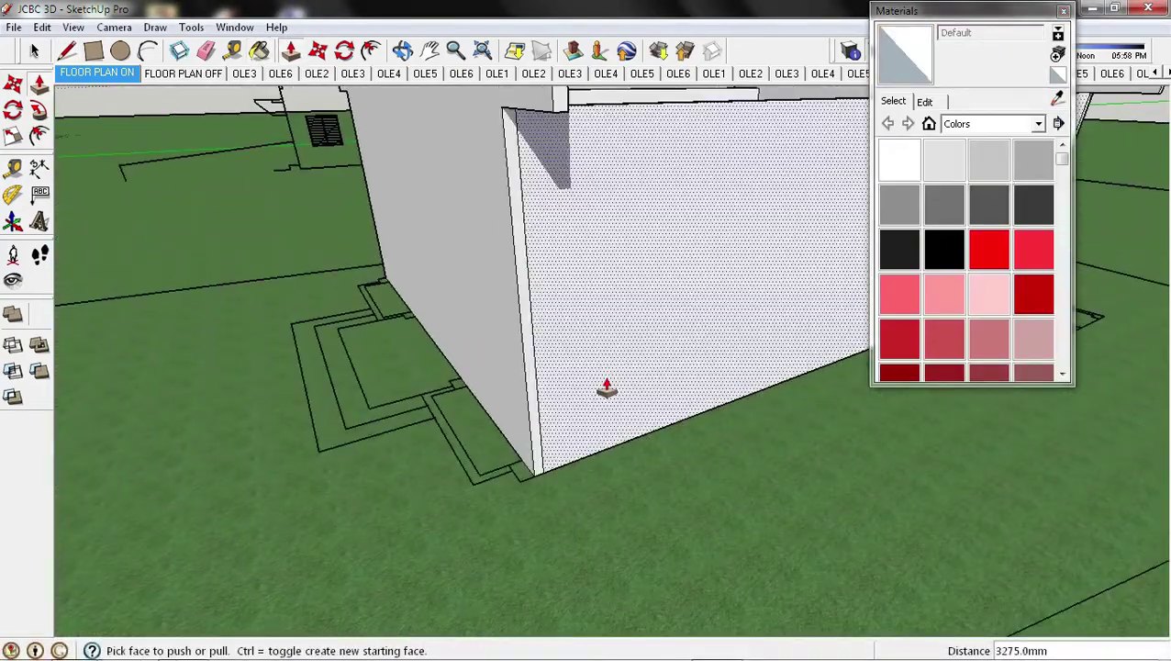
- Orbit around the wall base with the Eraser to inspect the walls
middle_click_drag(606, 389, 740, 590)
key("e")
scroll(554, 410, "up", 3)
scroll(745, 331, "up", 5)
mouse_move(745, 331)
middle_mouse_down()
mouse_move(714, 205)
mouse_move(622, 398)
middle_mouse_up()
scroll(714, 206, "down", 5)
scroll(592, 508, "up", 5)
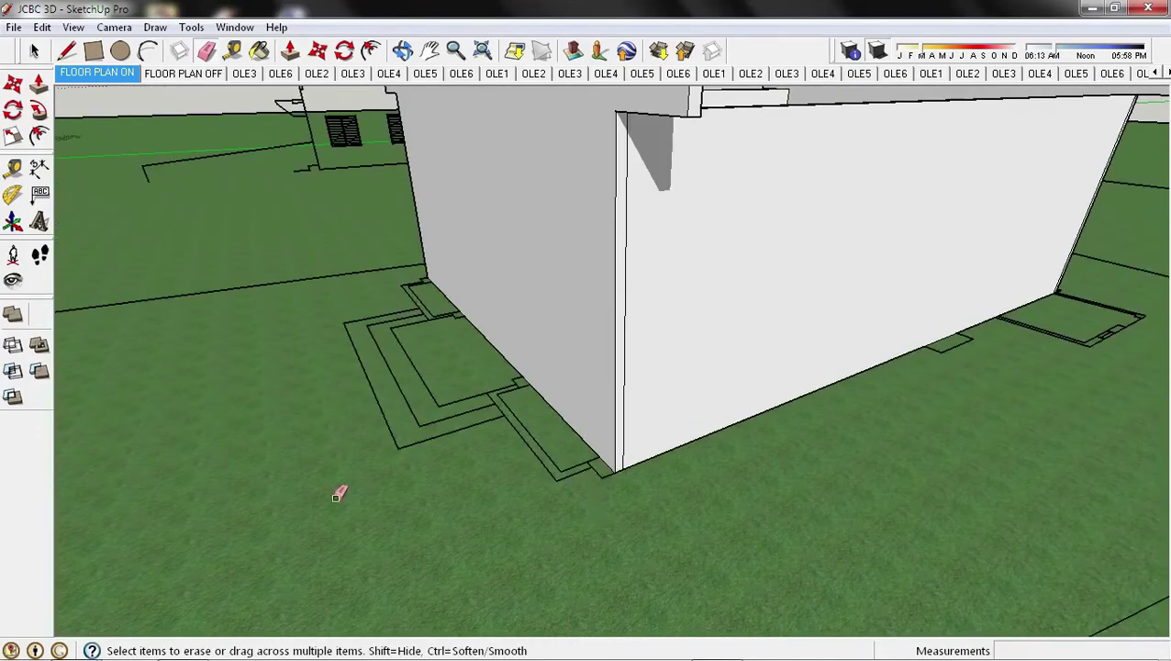
middle_click_drag(336, 496, 401, 340)
scroll(570, 489, "down", 5)
- Close the door outline into a face and push the door opening through the wall
key("p")
scroll(584, 459, "up", 2)
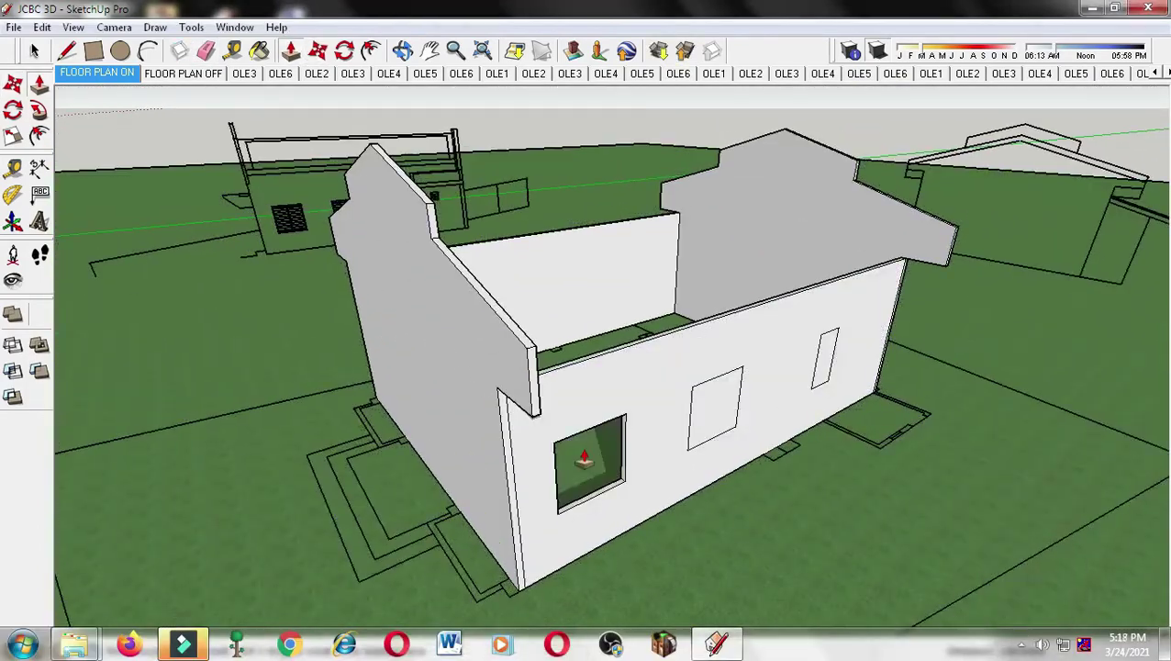
scroll(584, 459, "up", 3)
scroll(888, 340, "up", 2)
scroll(870, 332, "up", 2)
scroll(646, 376, "down", 6)
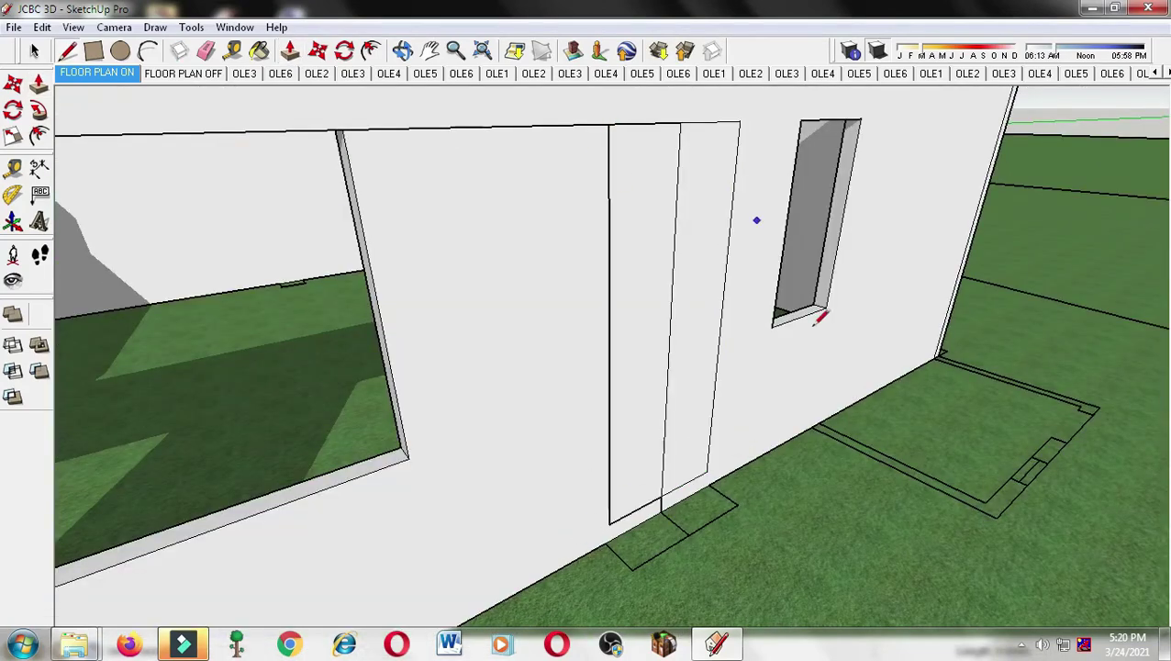
scroll(657, 503, "up", 2)
scroll(661, 498, "down", 3)
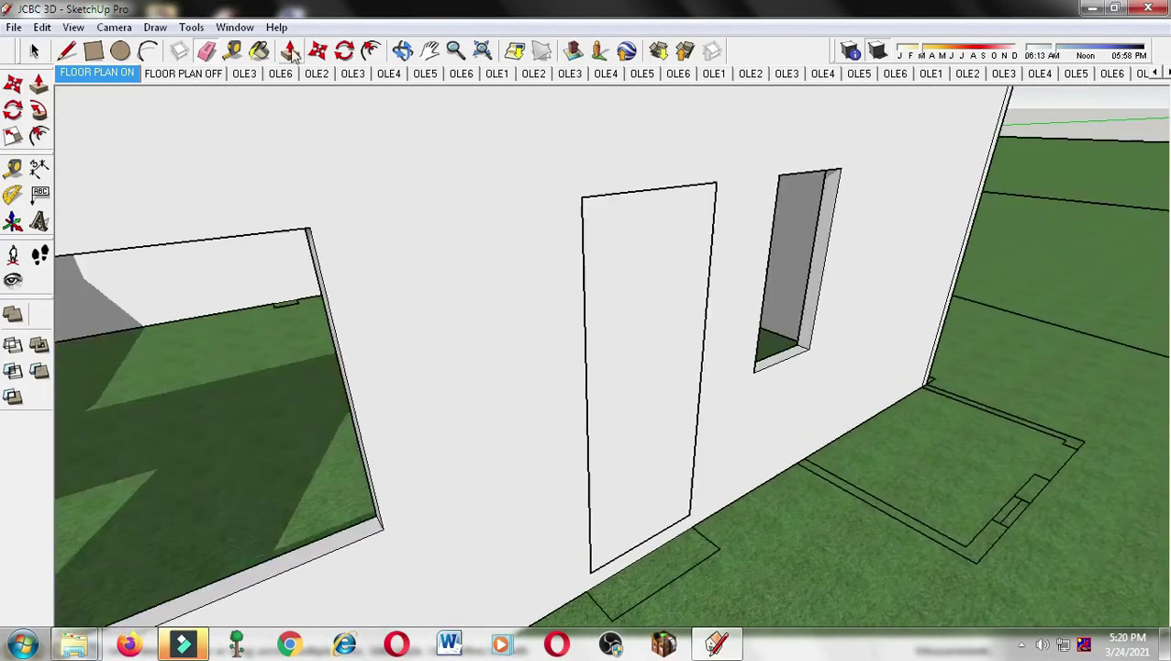
left_click(590, 573)
key("p")
double_click(635, 352)
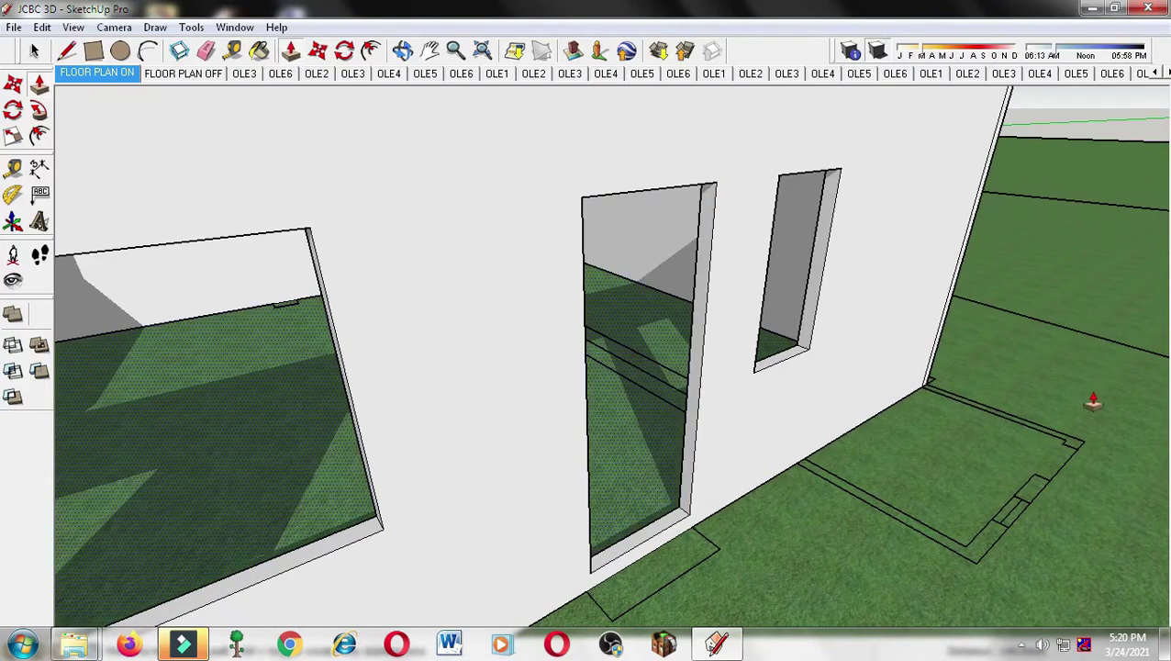
middle_click_drag(1092, 400, 753, 415)
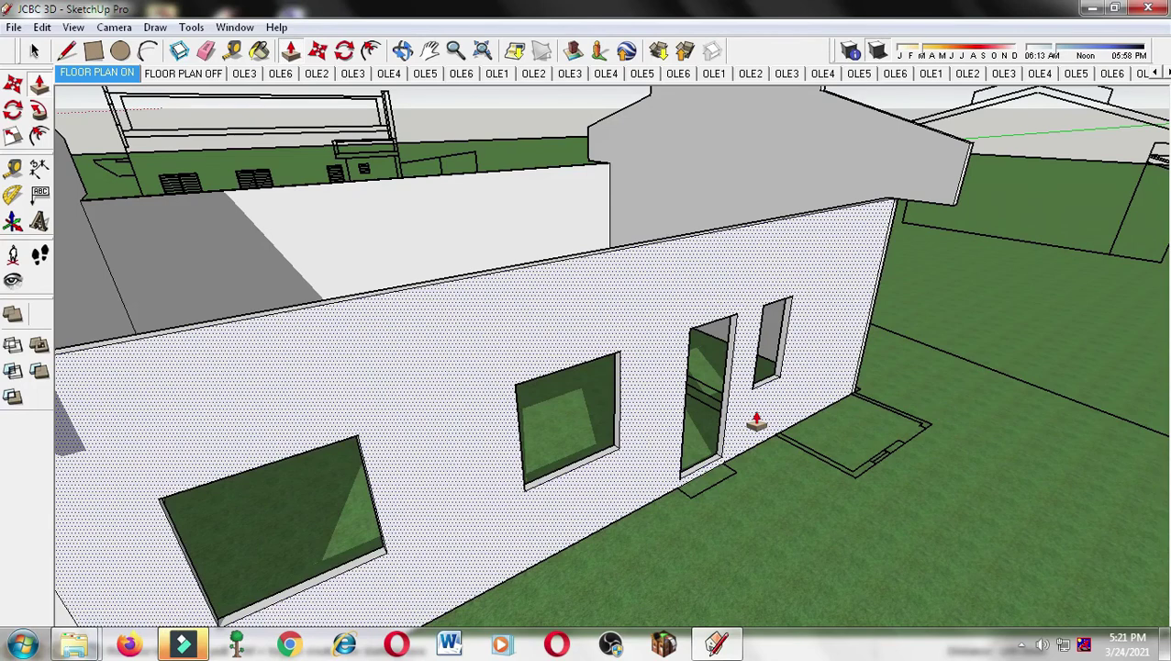
- Raise the outlined platform strip into a long block with Push/Pull
scroll(762, 413, "down", 2)
scroll(739, 423, "down", 5)
scroll(648, 391, "up", 8)
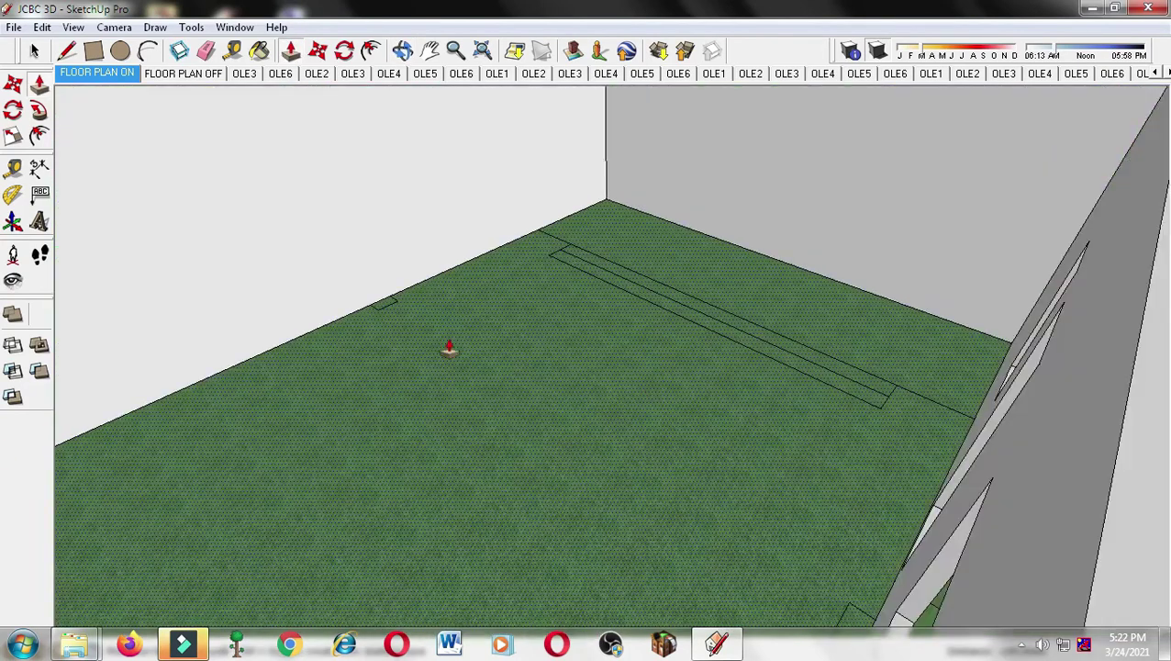
scroll(647, 392, "up", 3)
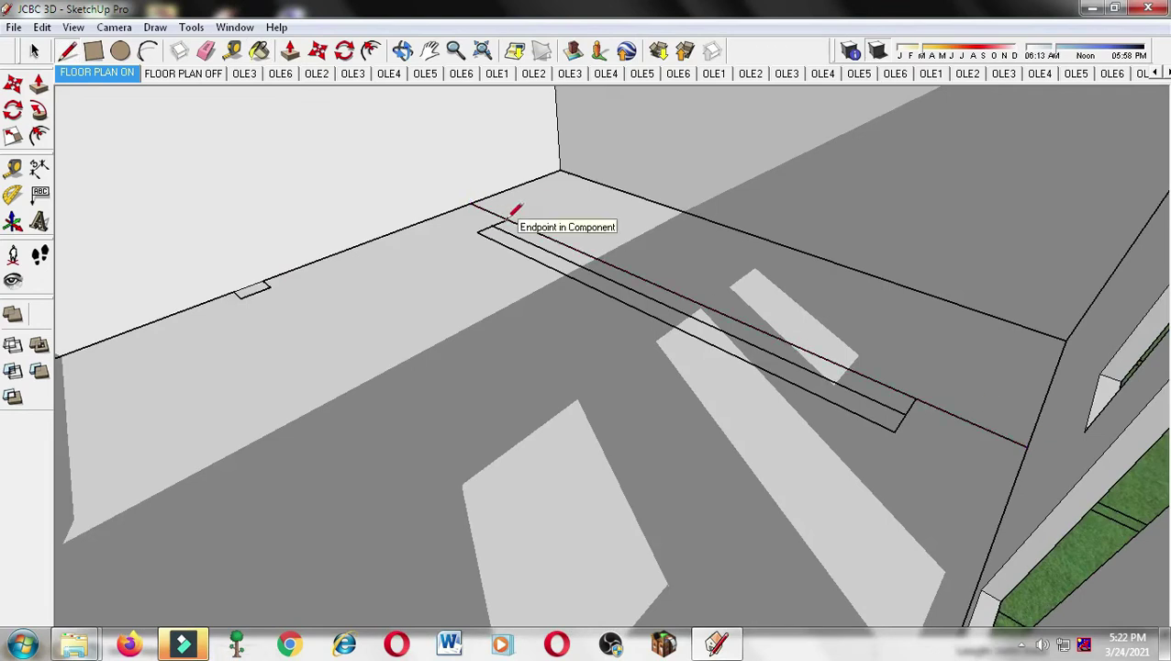
key("p")
mouse_move(642, 241)
left_mouse_down()
mouse_move(776, 260)
mouse_move(777, 355)
left_mouse_up()
- Erase stray edges around the platform and bring up the material categories list
scroll(776, 355, "up", 3)
left_click(205, 50)
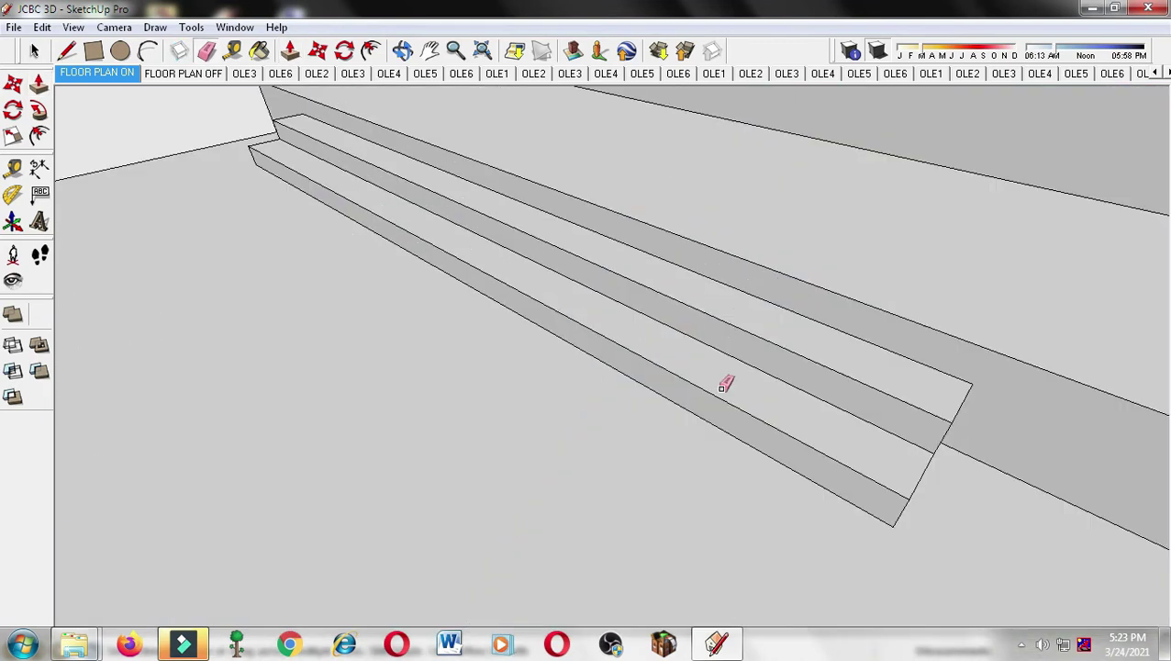
scroll(696, 306, "up", 2)
scroll(679, 365, "up", 3)
scroll(578, 347, "down", 3)
key("b")
left_click(1037, 123)
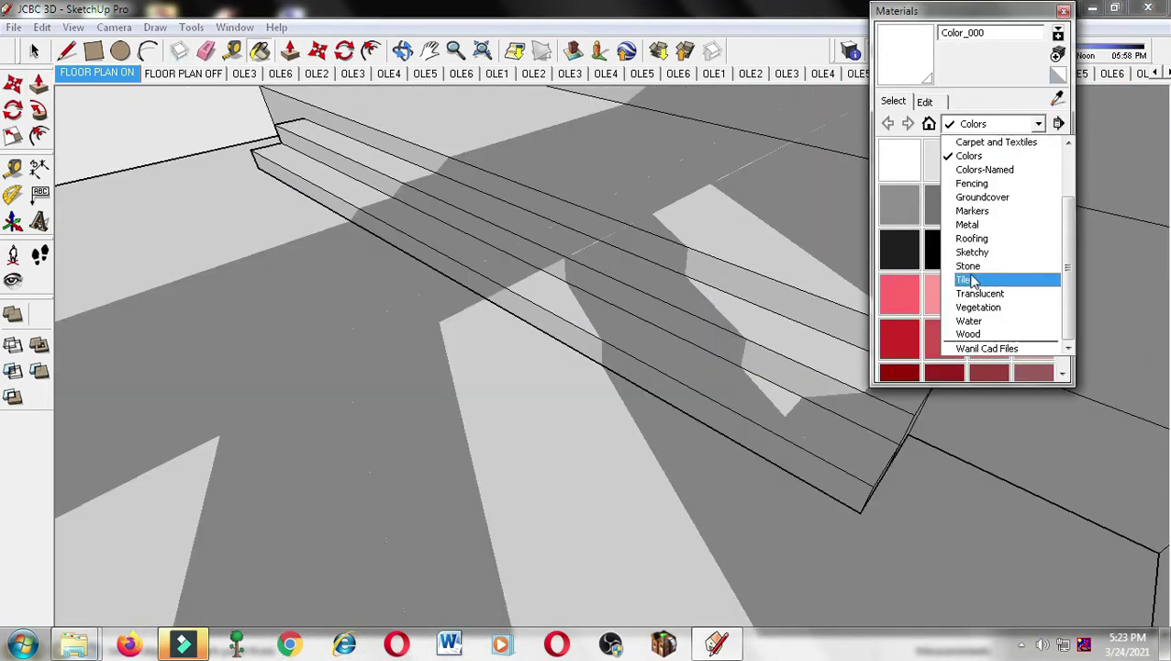
- Paint the upper floor and steps with Tile_Ceramic_Natural and reverse the louvre panel's face
left_click(955, 280)
left_click(988, 158)
left_click(709, 261)
left_click(688, 390)
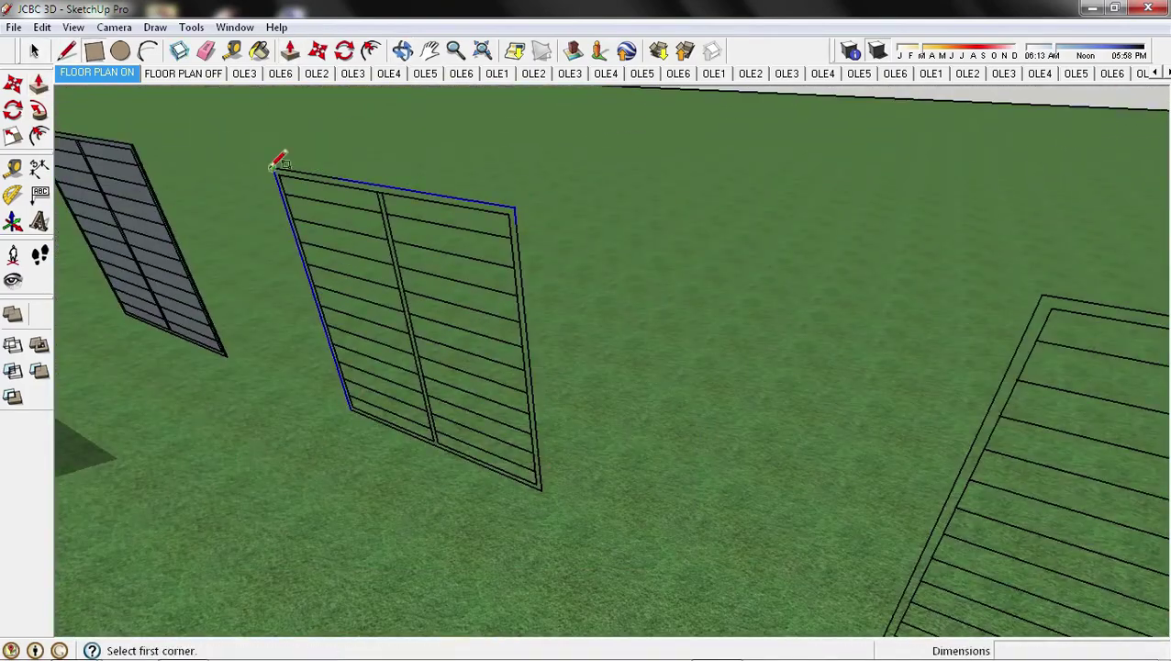
left_click(496, 415)
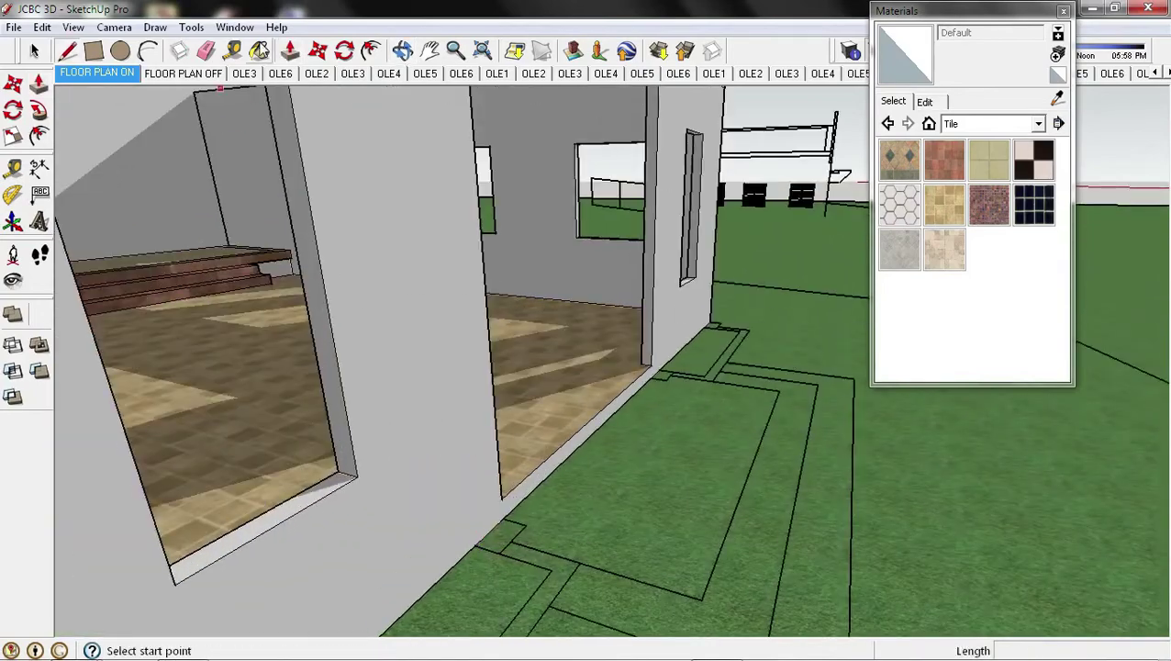
scroll(542, 527, "up", 3)
key("r")
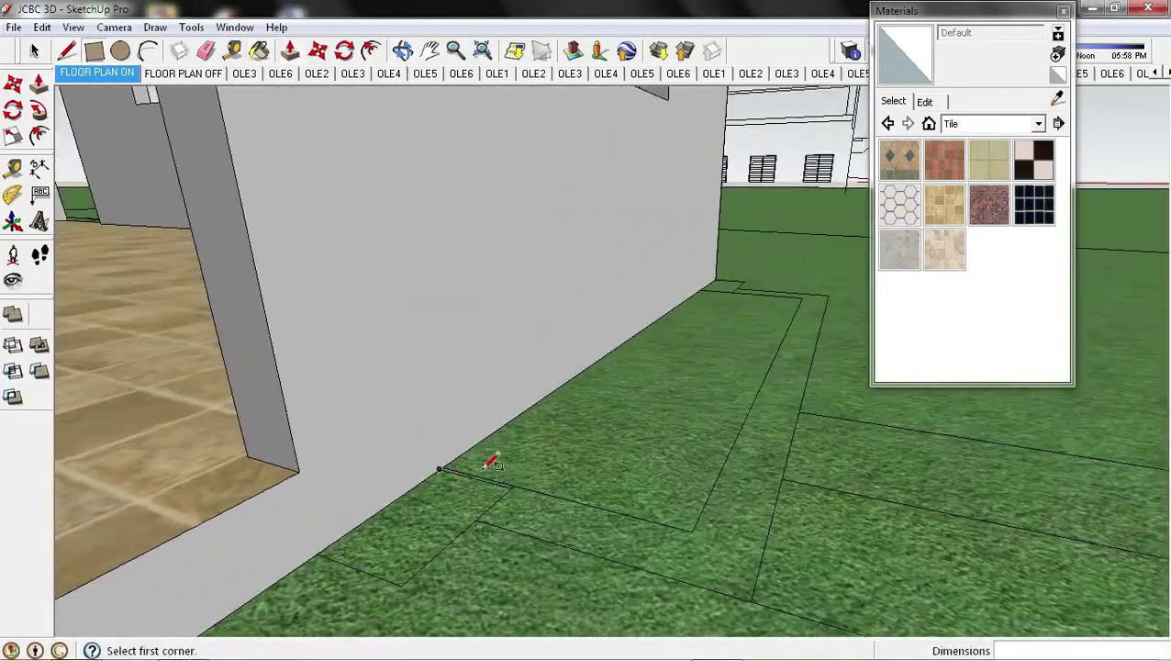
key("p")
scroll(418, 421, "down", 3)
scroll(383, 194, "up", 3)
key("l")
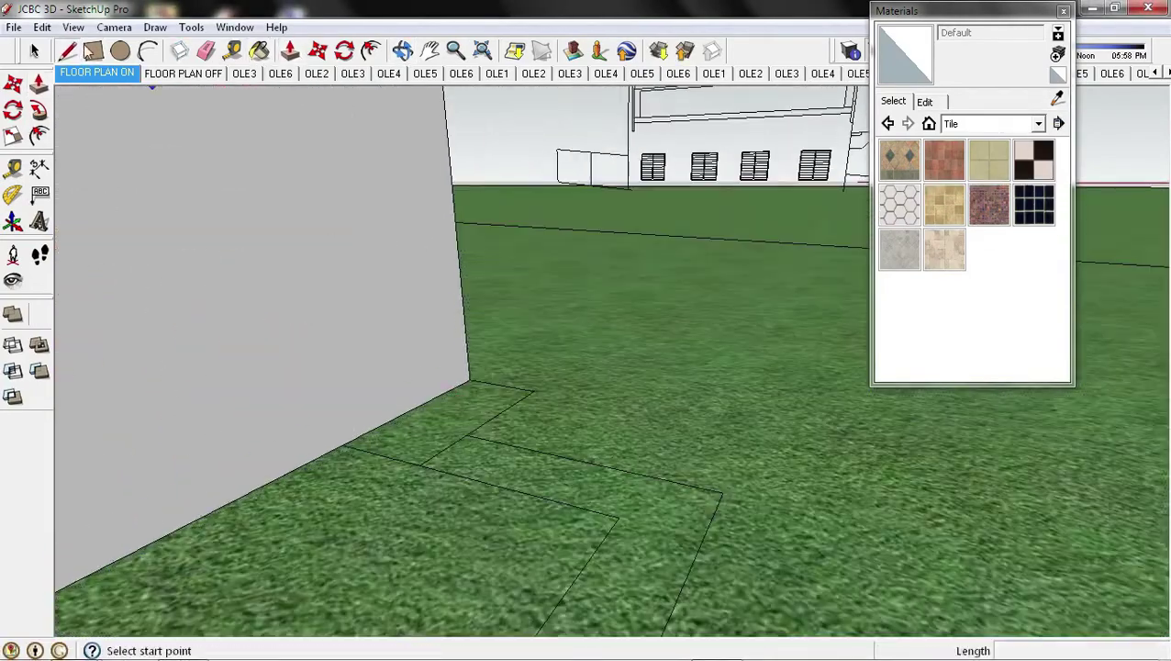
key("p")
scroll(351, 277, "down", 3)
middle_click_drag(279, 301, 489, 265)
mouse_move(577, 314)
middle_mouse_down()
mouse_move(489, 410)
mouse_move(552, 472)
middle_mouse_up()
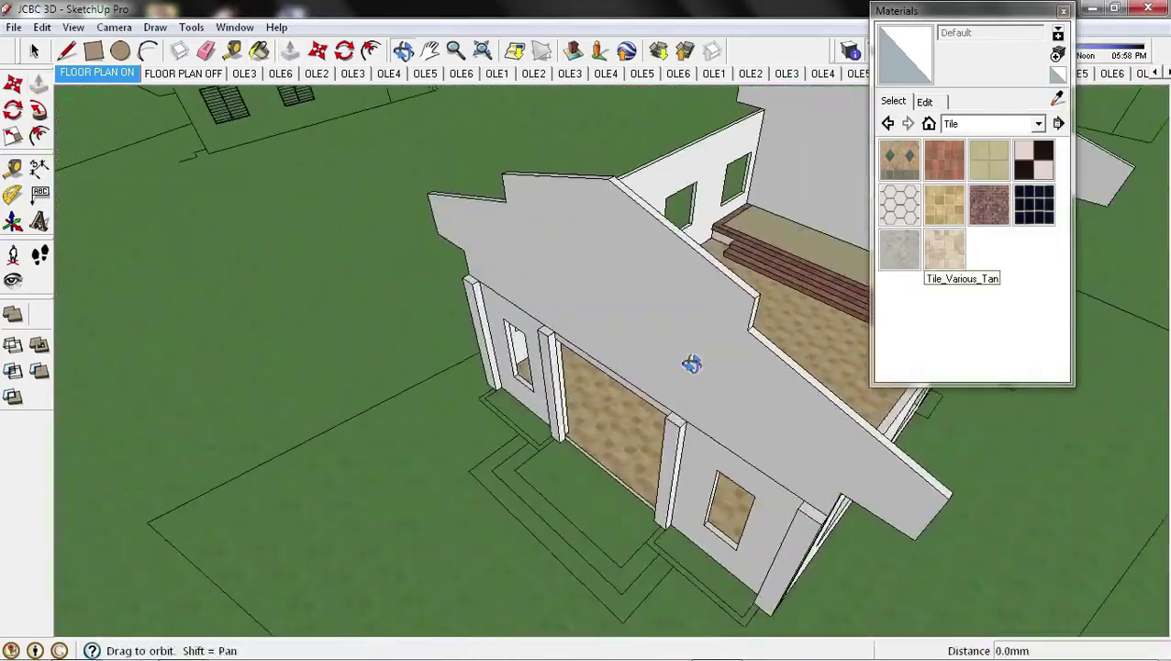
scroll(339, 300, "up", 5)
scroll(324, 314, "up", 3)
scroll(298, 327, "down", 5)
middle_click_drag(298, 327, 249, 384)
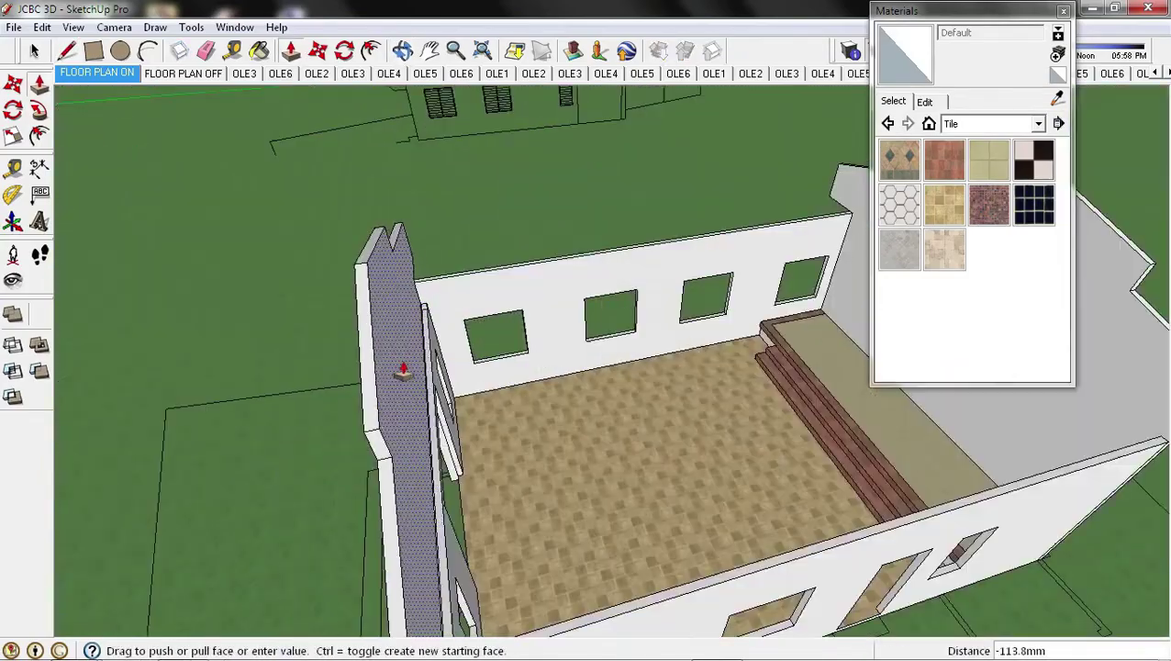
middle_click_drag(439, 489, 723, 412)
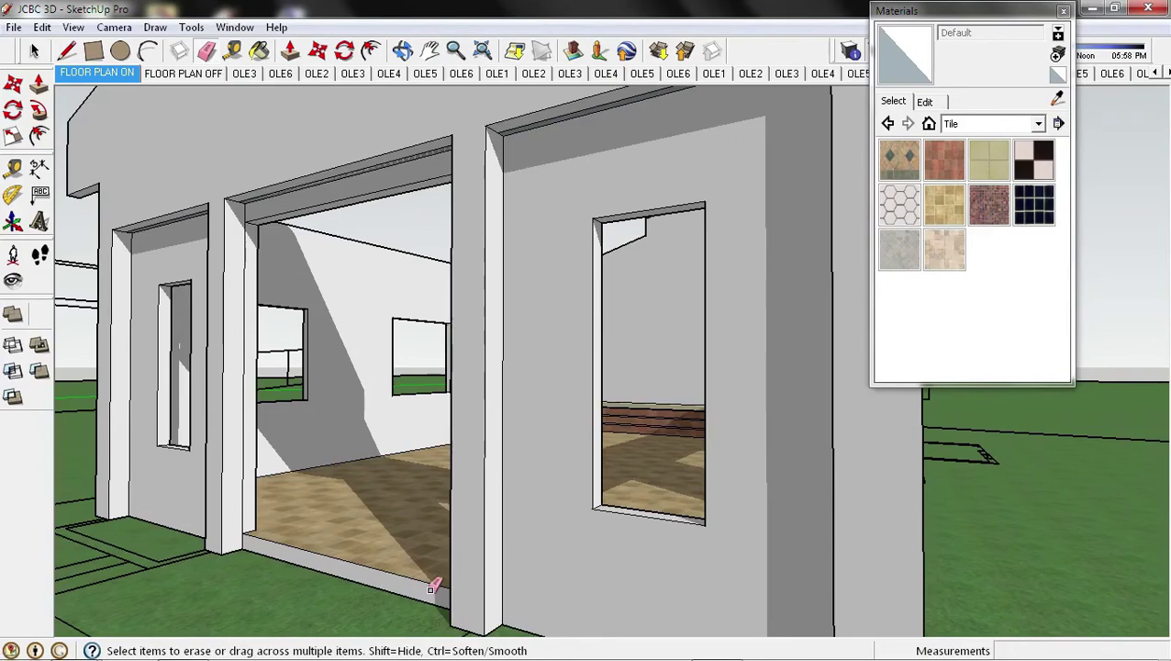
scroll(260, 289, "up", 5)
mouse_move(145, 347)
middle_mouse_down()
mouse_move(339, 148)
mouse_move(549, 293)
mouse_move(693, 240)
mouse_move(616, 325)
middle_mouse_up()
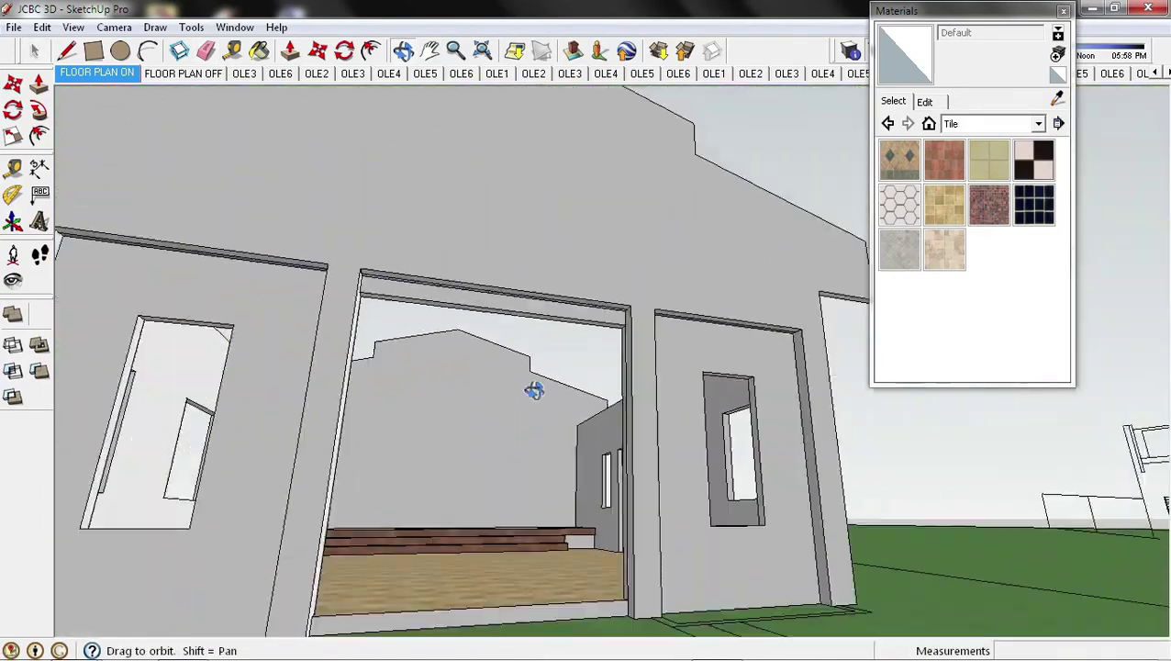
mouse_move(834, 328)
middle_mouse_down()
mouse_move(250, 360)
mouse_move(404, 478)
mouse_move(587, 400)
mouse_move(397, 290)
middle_mouse_up()
mouse_move(352, 406)
middle_mouse_down()
mouse_move(363, 324)
mouse_move(758, 311)
mouse_move(442, 306)
mouse_move(519, 335)
mouse_move(366, 475)
mouse_move(258, 50)
middle_mouse_up()
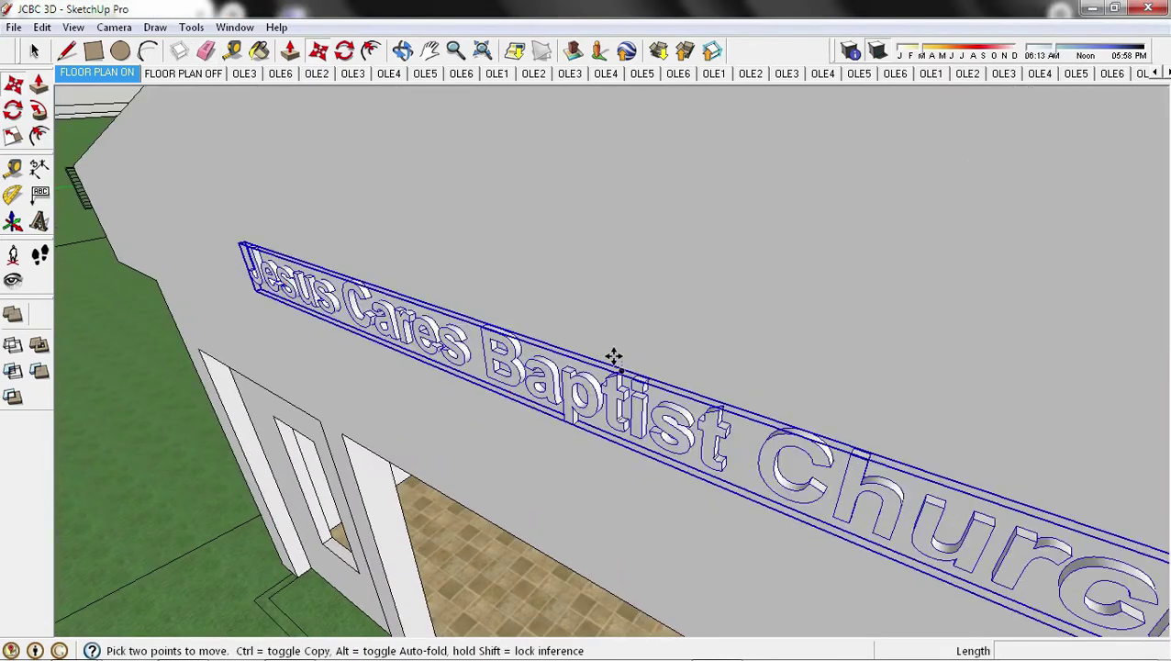
- Stretch the church-name sign slightly lengthwise and set it higher on the front gable wall
scroll(614, 355, "down", 3)
scroll(614, 339, "down", 2)
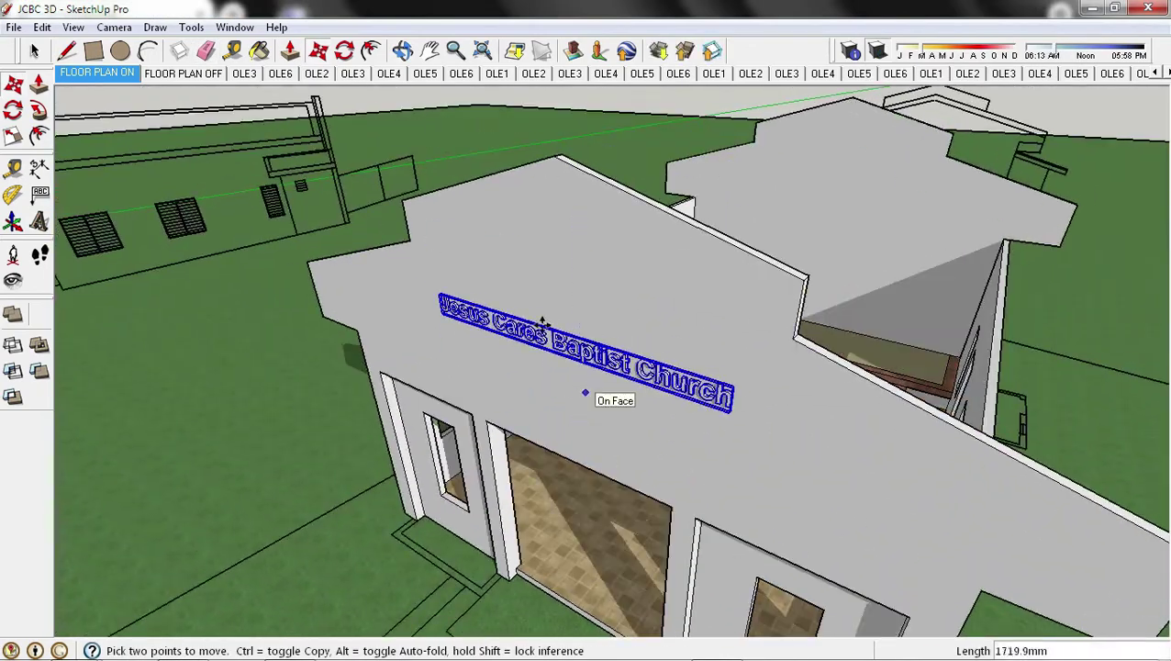
key("s")
scroll(555, 379, "up", 5)
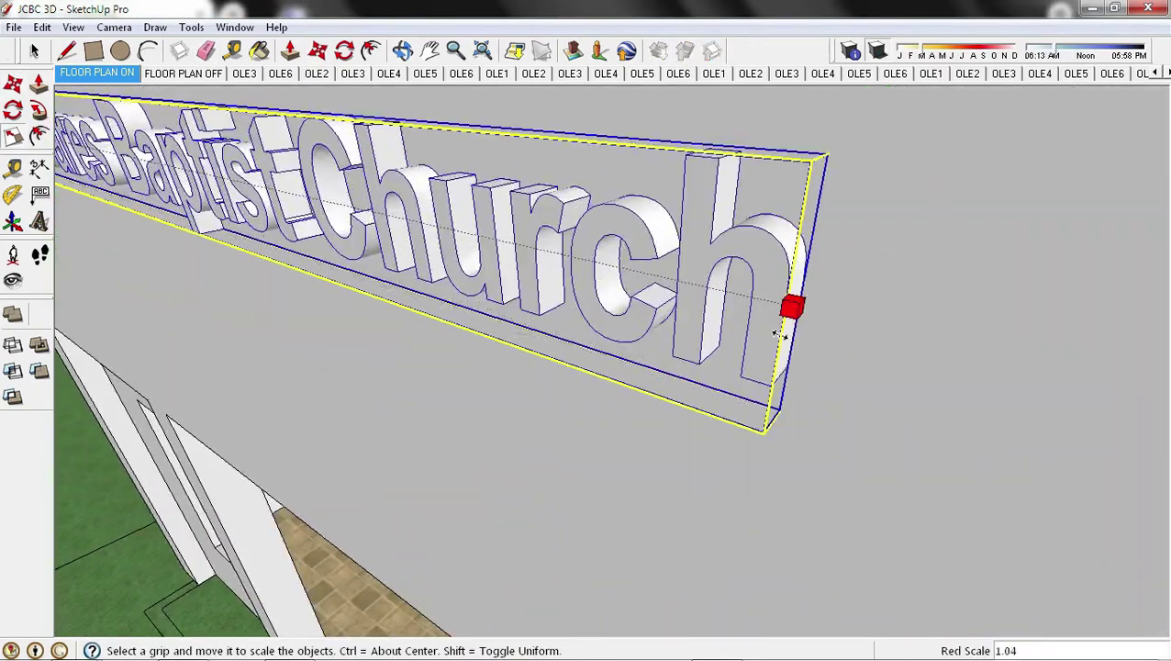
scroll(512, 229, "down", 5)
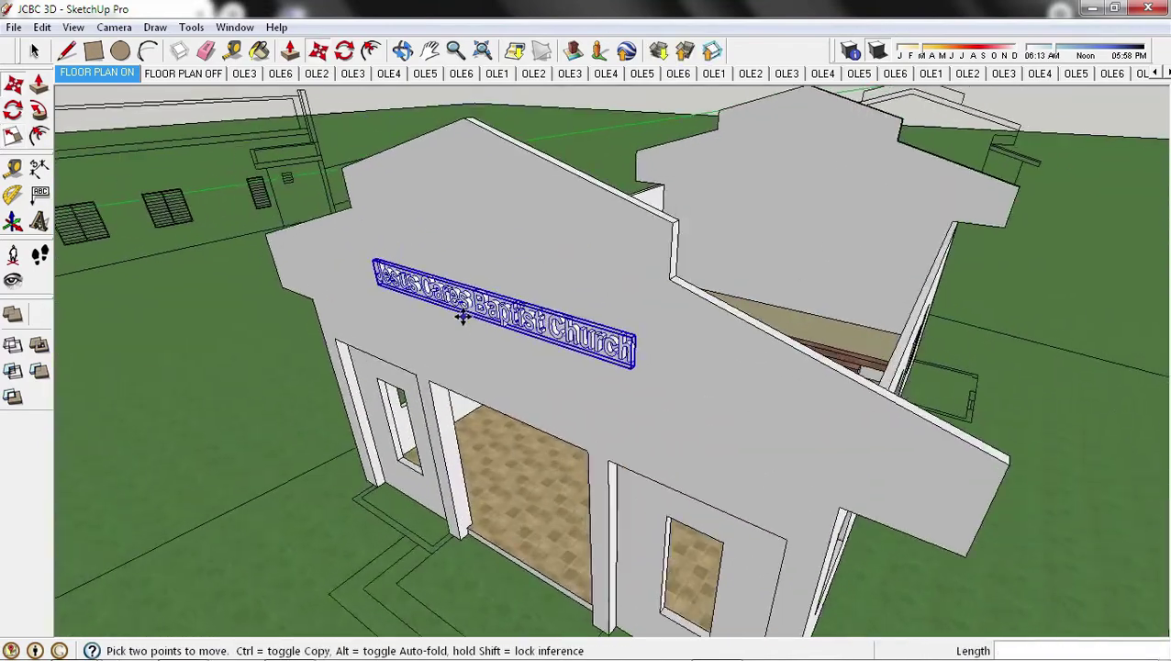
middle_click_drag(461, 315, 536, 361)
key("b")
left_click(1038, 123)
- Pick the Metal_Panel material from the Metal category
scroll(1000, 239, "up", 3)
left_click(1007, 293)
left_click(899, 204)
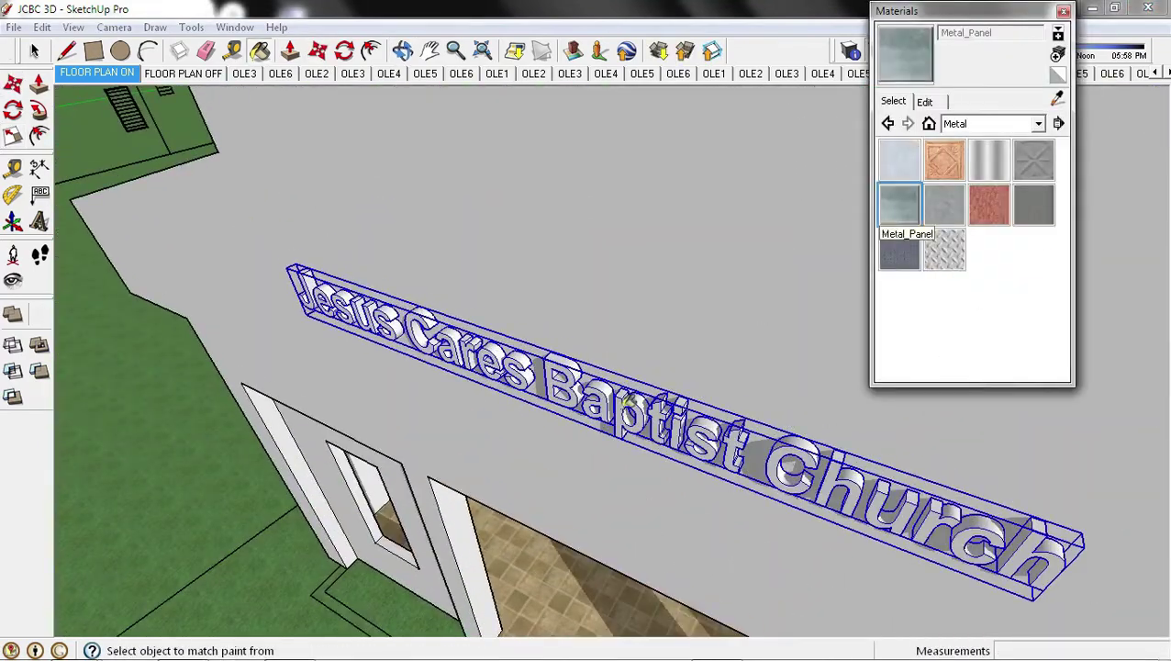
scroll(500, 393, "down", 5)
middle_click_drag(579, 376, 550, 348)
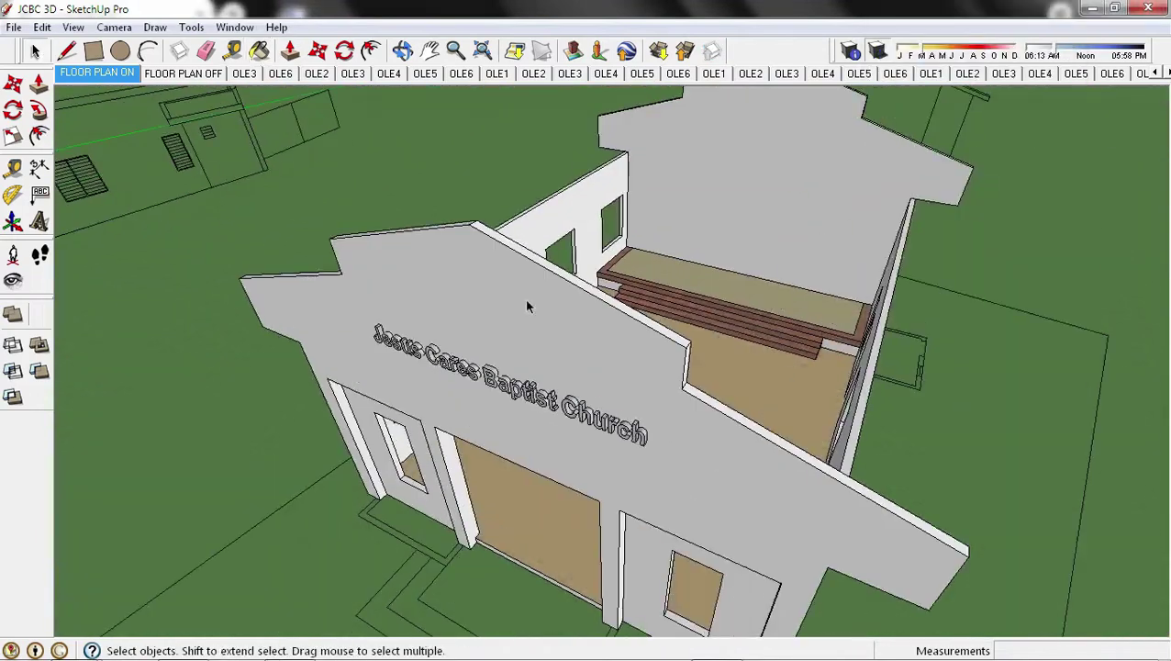
- Switch the Materials browser to the Colors category for the peach swatch
left_click(1038, 122)
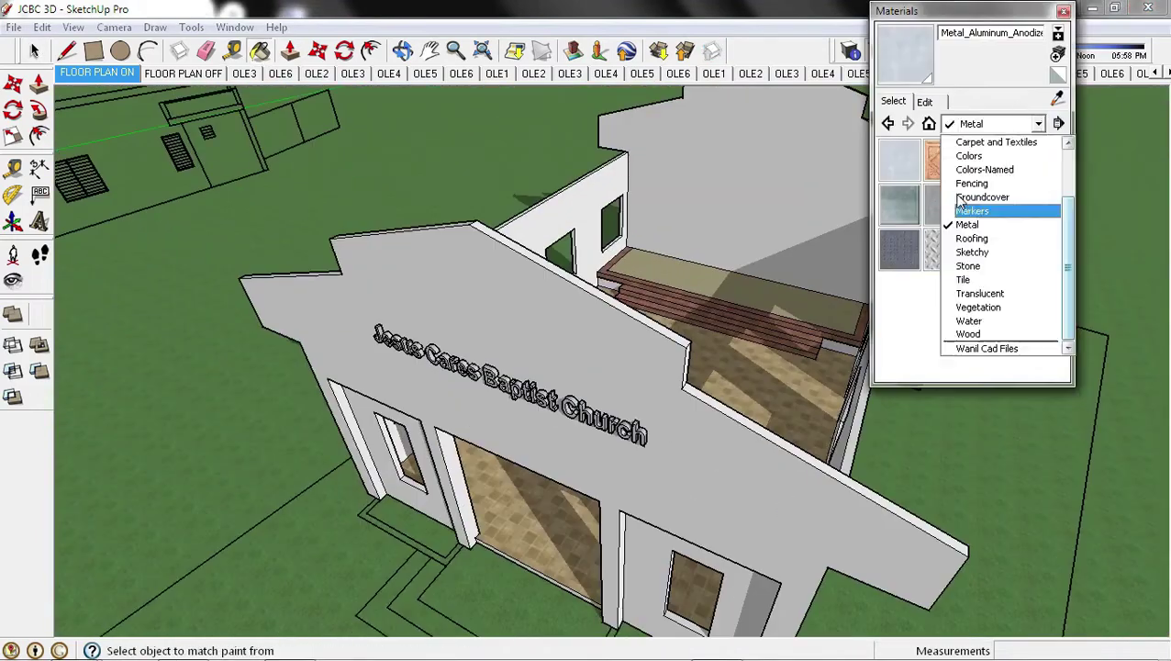
left_click(968, 155)
scroll(1054, 262, "down", 3)
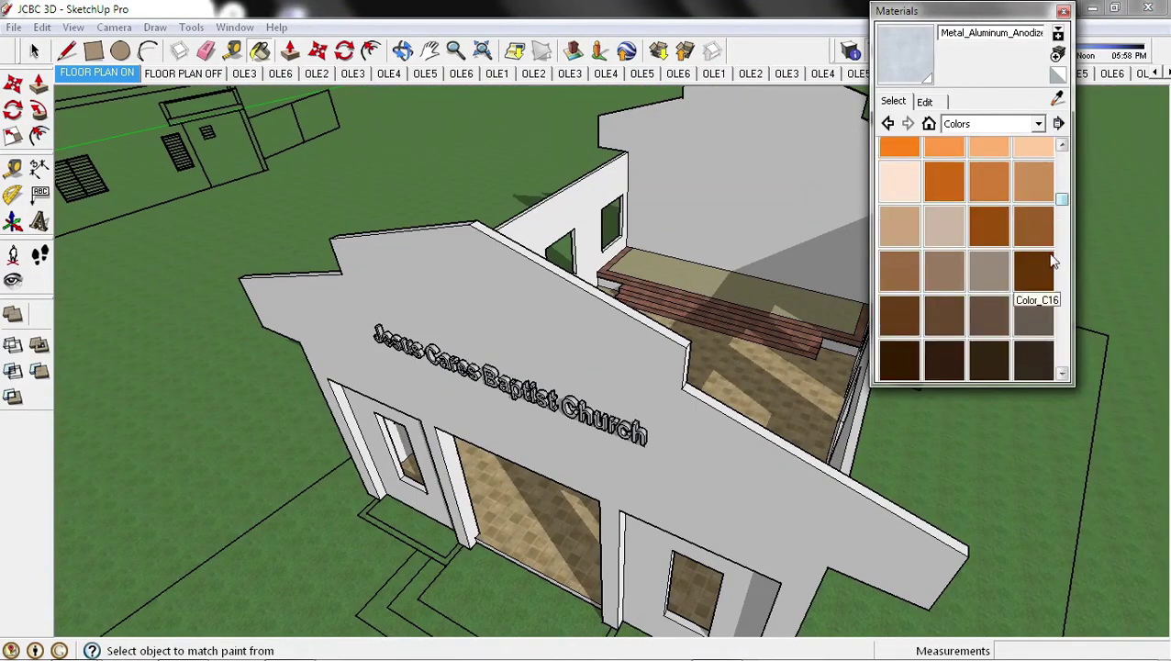
middle_click_drag(440, 533, 567, 444)
scroll(138, 300, "up", 5)
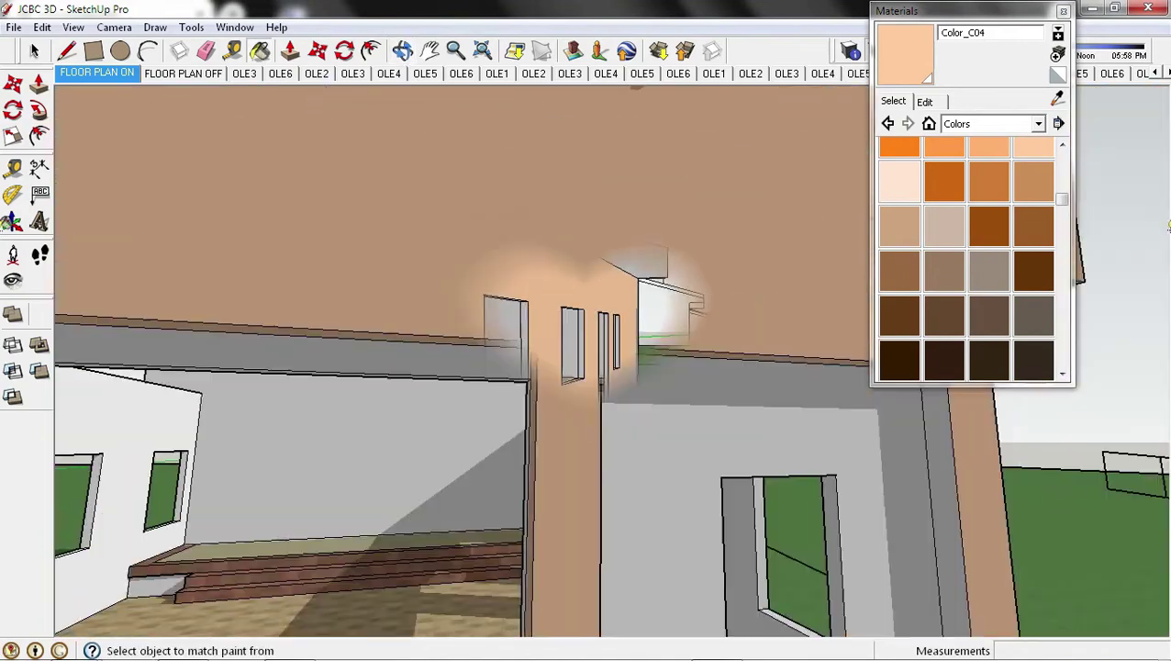
scroll(895, 232, "up", 5)
scroll(123, 535, "down", 5)
- Paint the outer walls and gable ends with the peach Color_C04 material
middle_click_drag(123, 535, 275, 367)
scroll(265, 128, "up", 5)
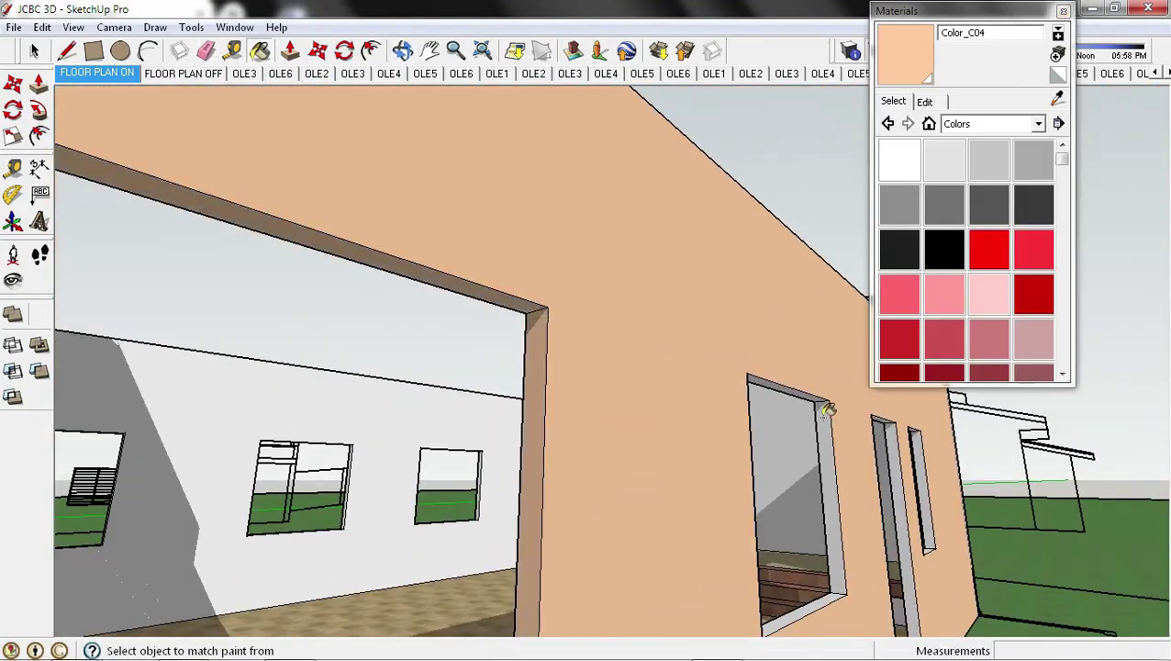
scroll(826, 410, "up", 3)
mouse_move(798, 421)
middle_mouse_down()
mouse_move(658, 438)
mouse_move(437, 104)
middle_mouse_up()
scroll(763, 505, "down", 5)
scroll(549, 479, "down", 3)
scroll(532, 385, "up", 3)
scroll(532, 385, "up", 3)
mouse_move(532, 385)
middle_mouse_down()
mouse_move(497, 399)
mouse_move(740, 410)
mouse_move(608, 505)
middle_mouse_up()
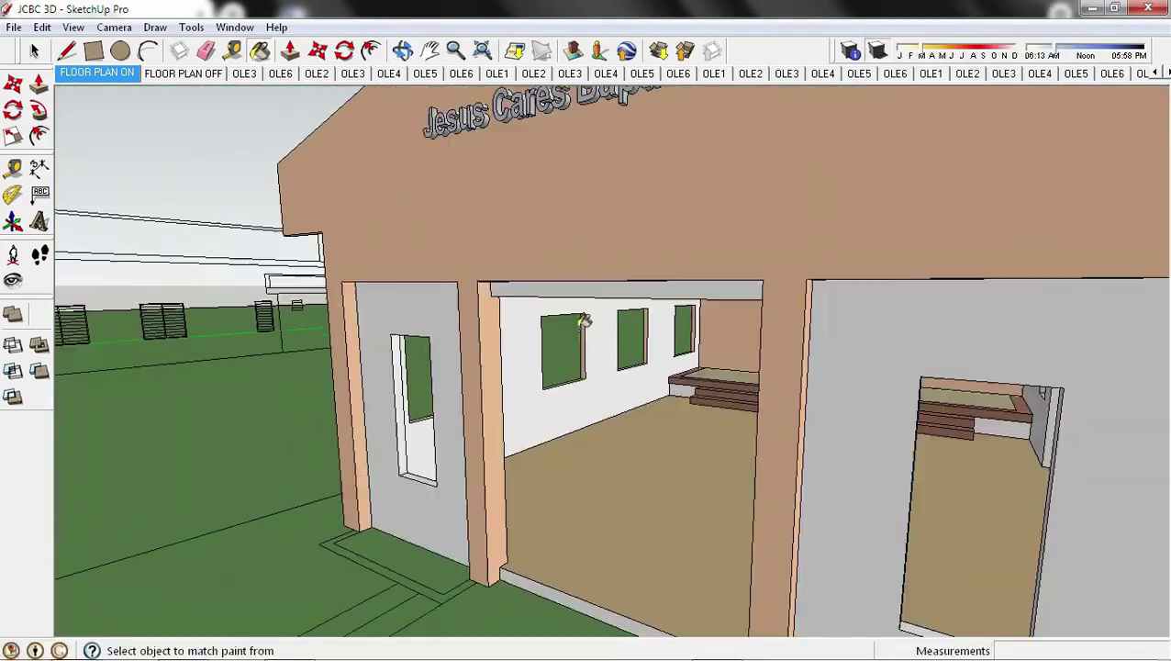
mouse_move(592, 610)
middle_mouse_down()
mouse_move(819, 383)
mouse_move(429, 451)
mouse_move(866, 384)
mouse_move(692, 518)
mouse_move(355, 257)
middle_mouse_up()
left_click(693, 517)
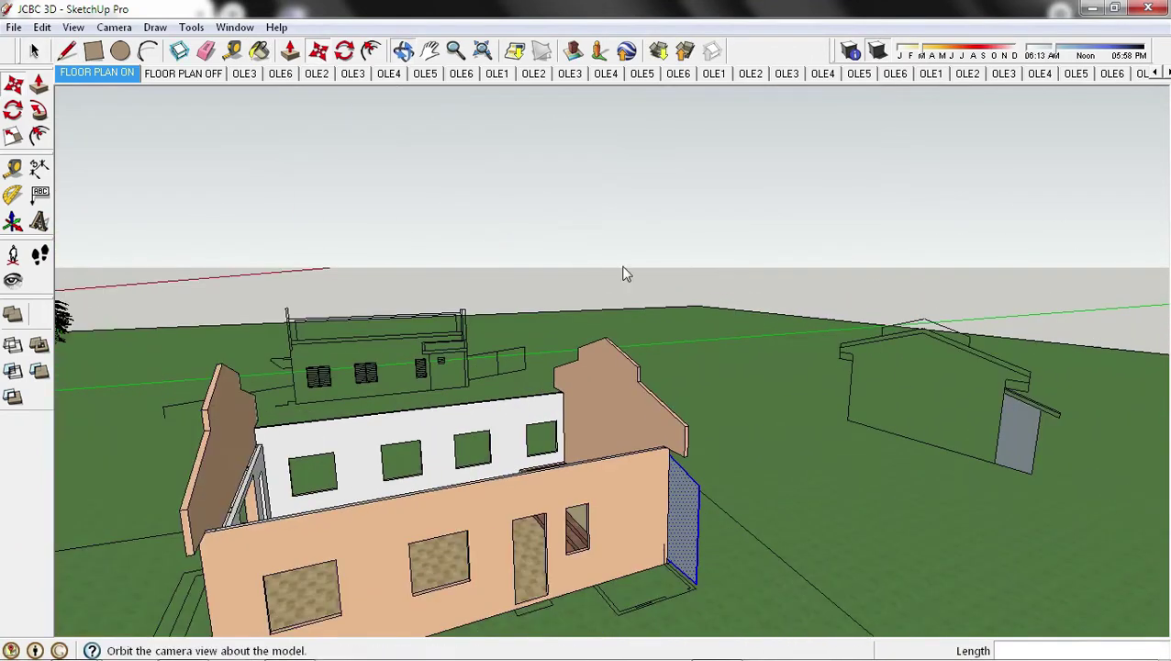
- Place the copied door panel against the side wall
middle_click_drag(411, 55, 803, 244)
key("l")
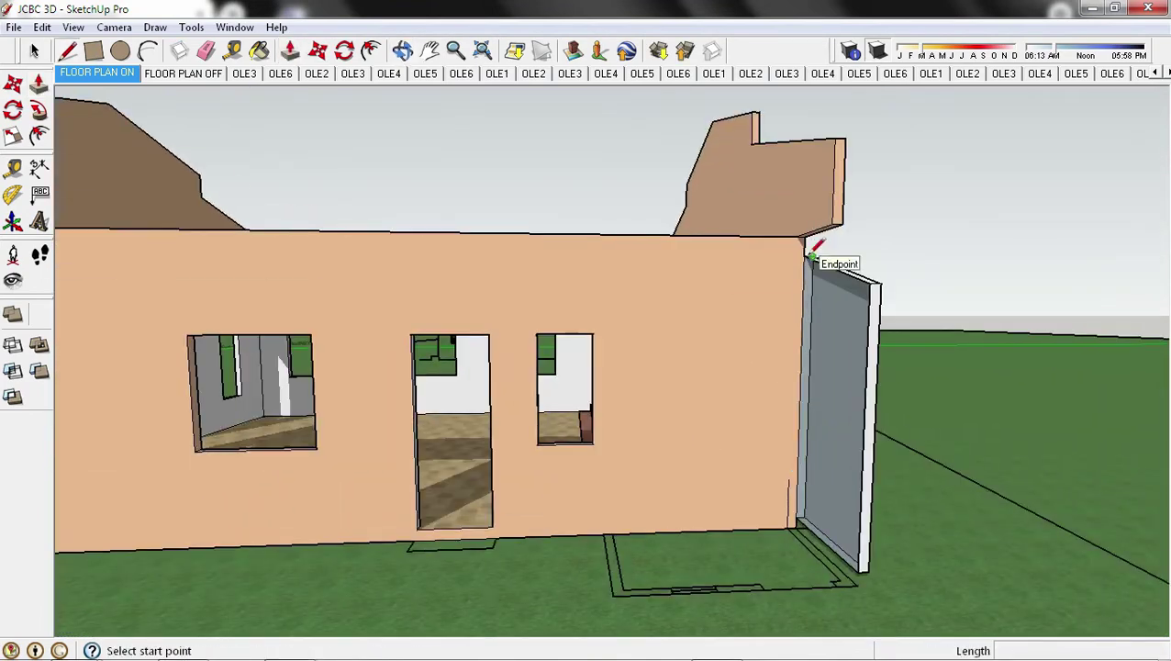
middle_click_drag(757, 370, 639, 249)
middle_click_drag(573, 493, 686, 595)
middle_click_drag(547, 512, 30, 52)
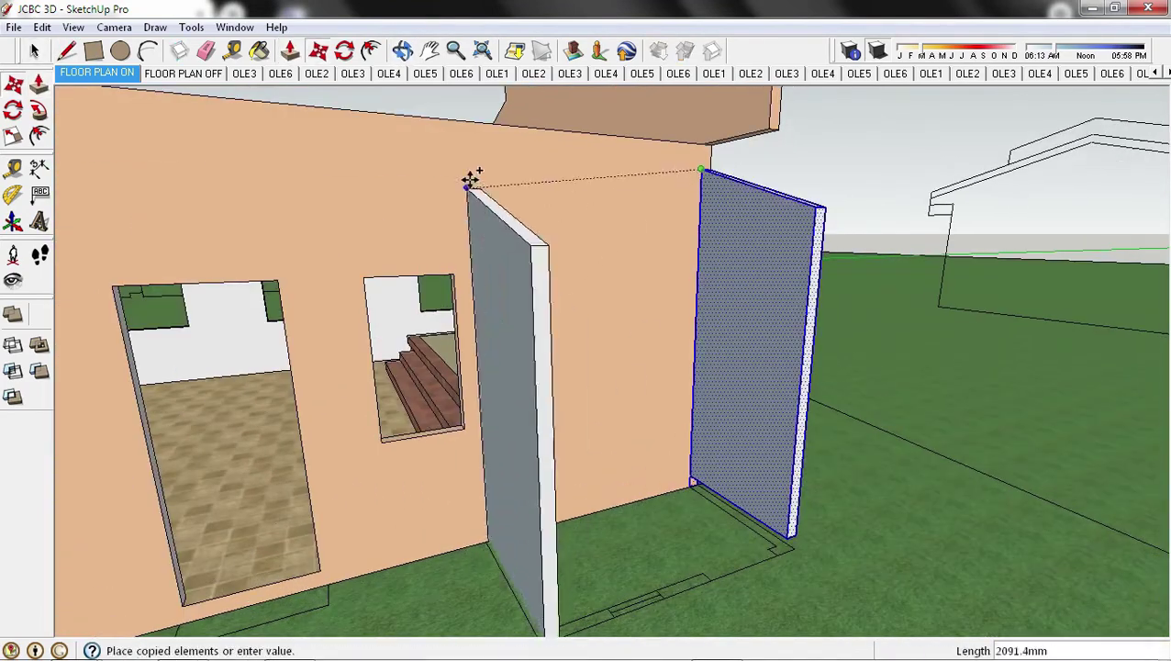
left_click(470, 221)
scroll(575, 584, "down", 5)
- Tidy the wall around the copied panel with the Eraser and Paint Bucket
key("e")
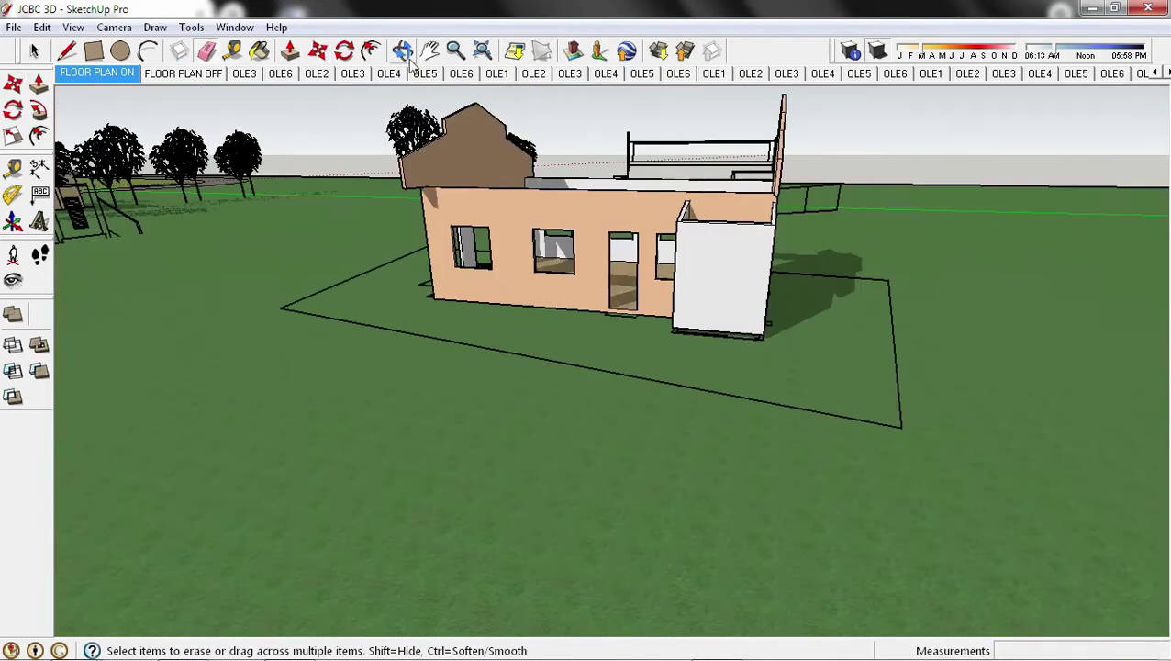
middle_click_drag(514, 238, 641, 392)
scroll(465, 262, "up", 3)
key("b")
scroll(766, 164, "up", 3)
scroll(767, 163, "down", 2)
scroll(642, 314, "down", 3)
scroll(605, 312, "down", 3)
scroll(569, 339, "down", 2)
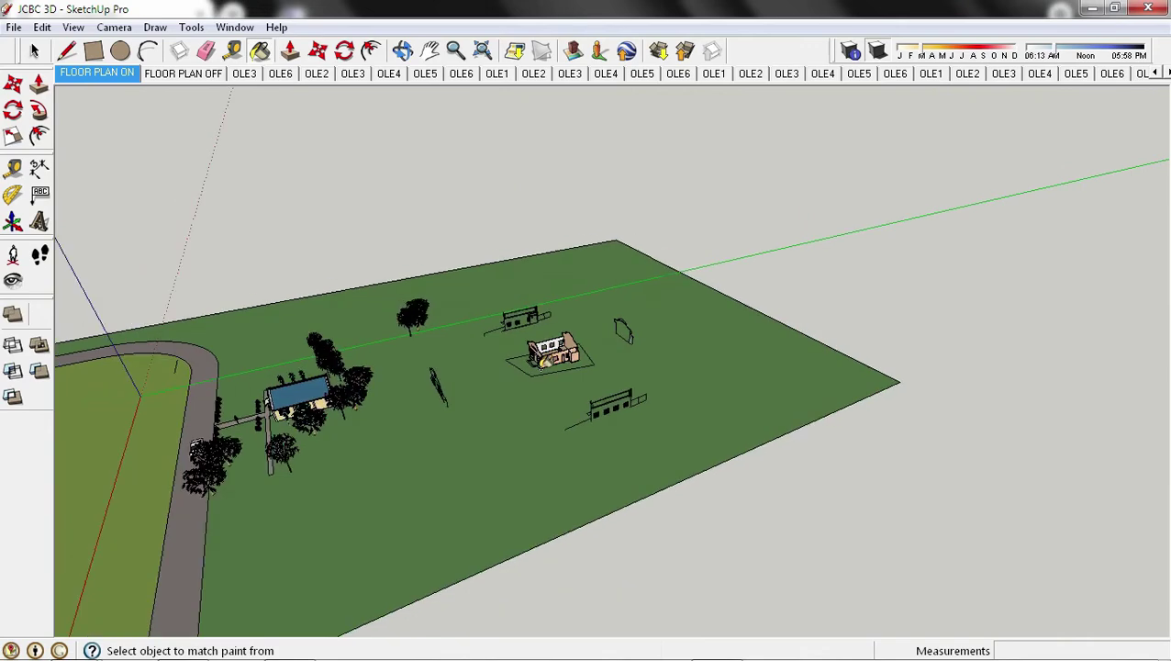
scroll(541, 360, "up", 5)
scroll(569, 349, "up", 4)
- Draw a board outline with Line and set it beside the wall
key("l")
left_click(949, 404)
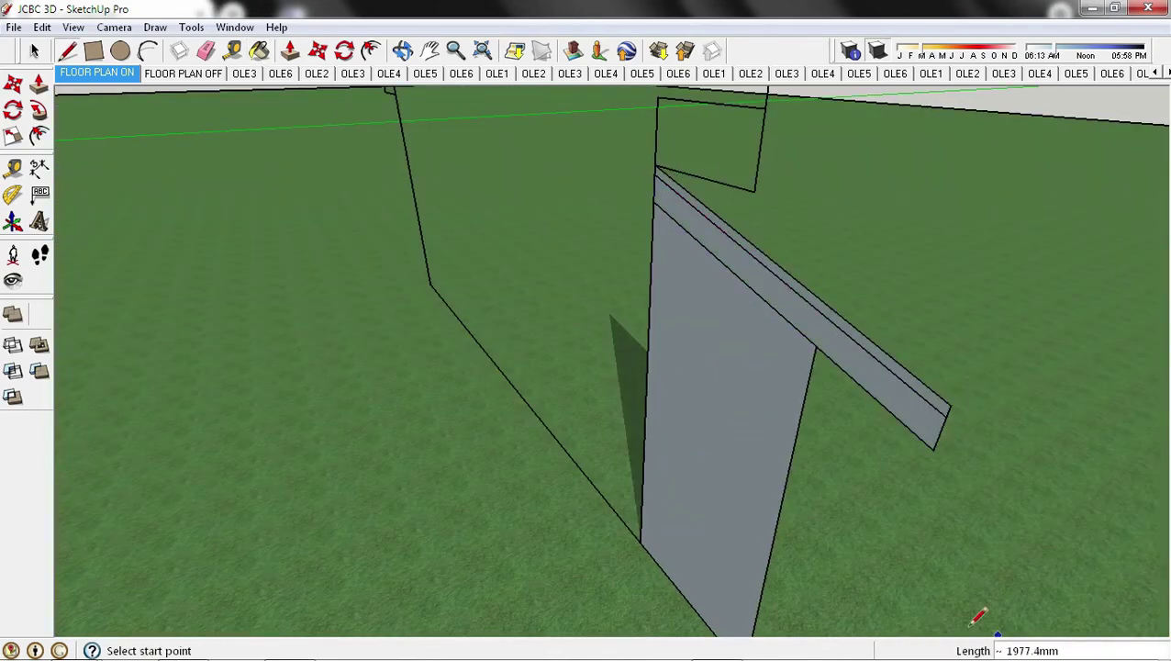
left_click(330, 53)
scroll(740, 493, "up", 5)
left_click(741, 494)
scroll(674, 295, "down", 5)
scroll(614, 259, "up", 5)
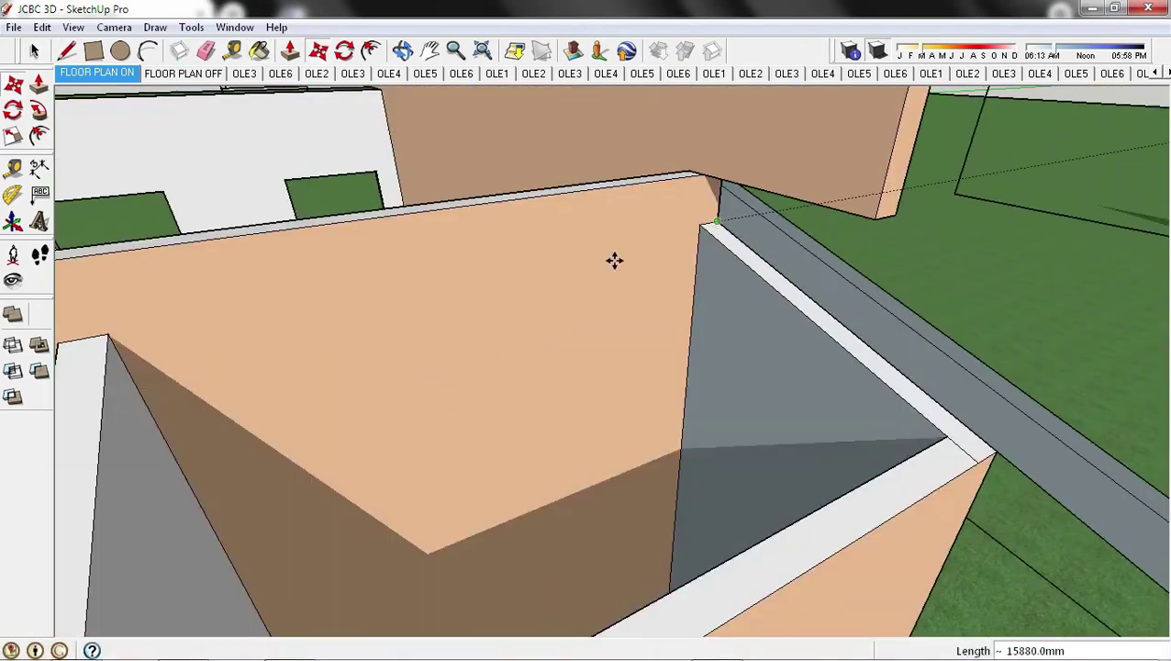
- Push/Pull the board into a thicker slab and reverse its top face
left_click(796, 401)
left_click(797, 401)
scroll(401, 401, "up", 1)
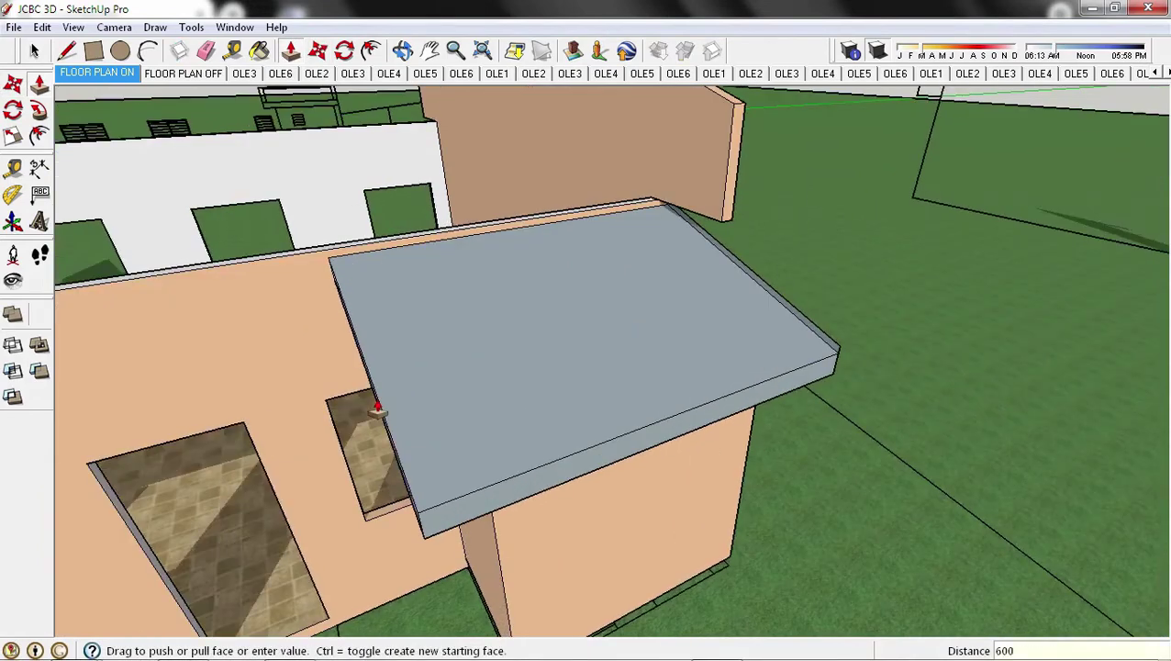
right_click(640, 162)
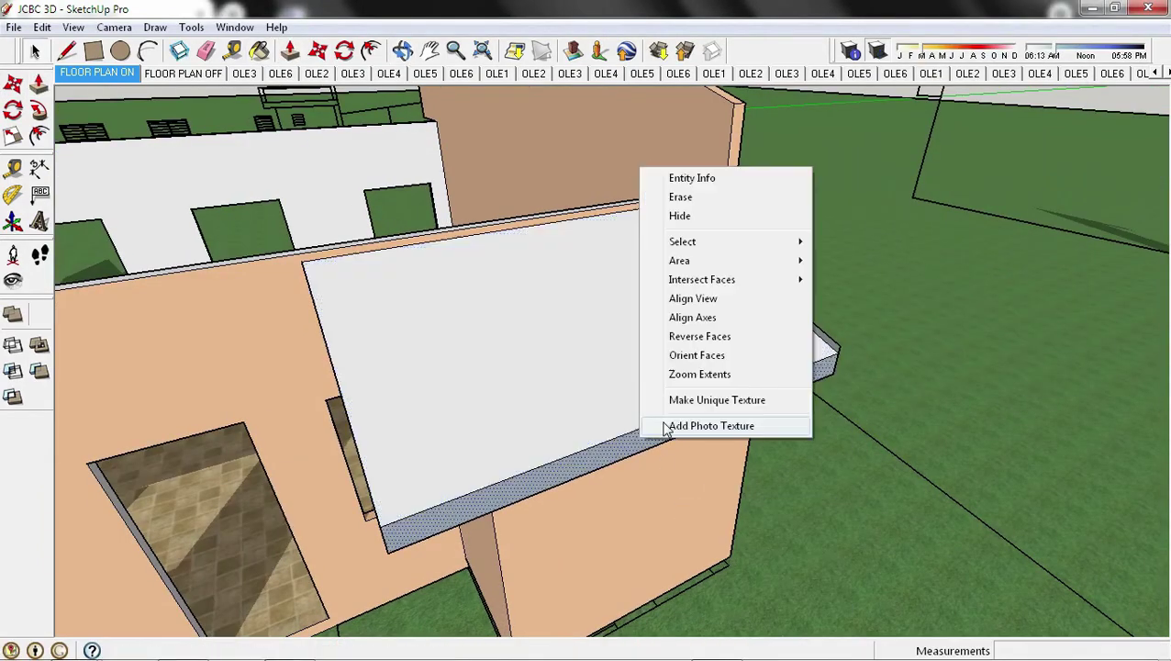
left_click(647, 334)
middle_click_drag(647, 334, 216, 58)
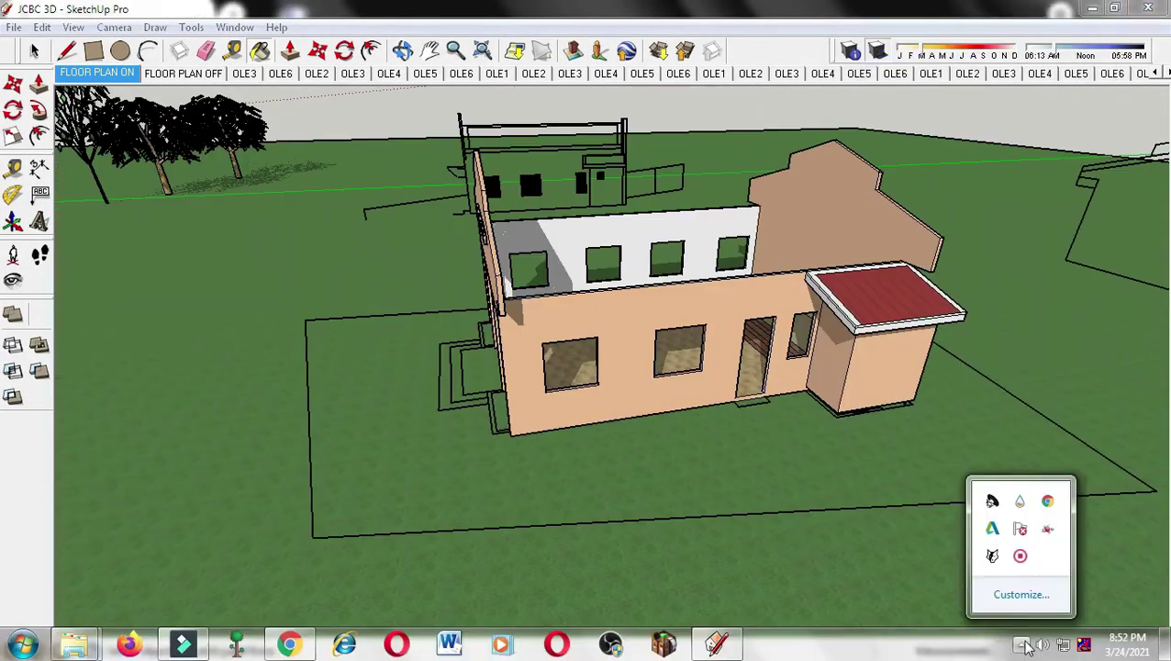
- Push/Pull the canopy face out to 350 mm thick
mouse_move(722, 288)
middle_mouse_down()
mouse_move(765, 292)
mouse_move(512, 343)
mouse_move(404, 305)
mouse_move(558, 421)
mouse_move(261, 263)
mouse_move(188, 379)
mouse_move(701, 367)
mouse_move(222, 366)
mouse_move(512, 371)
middle_mouse_up()
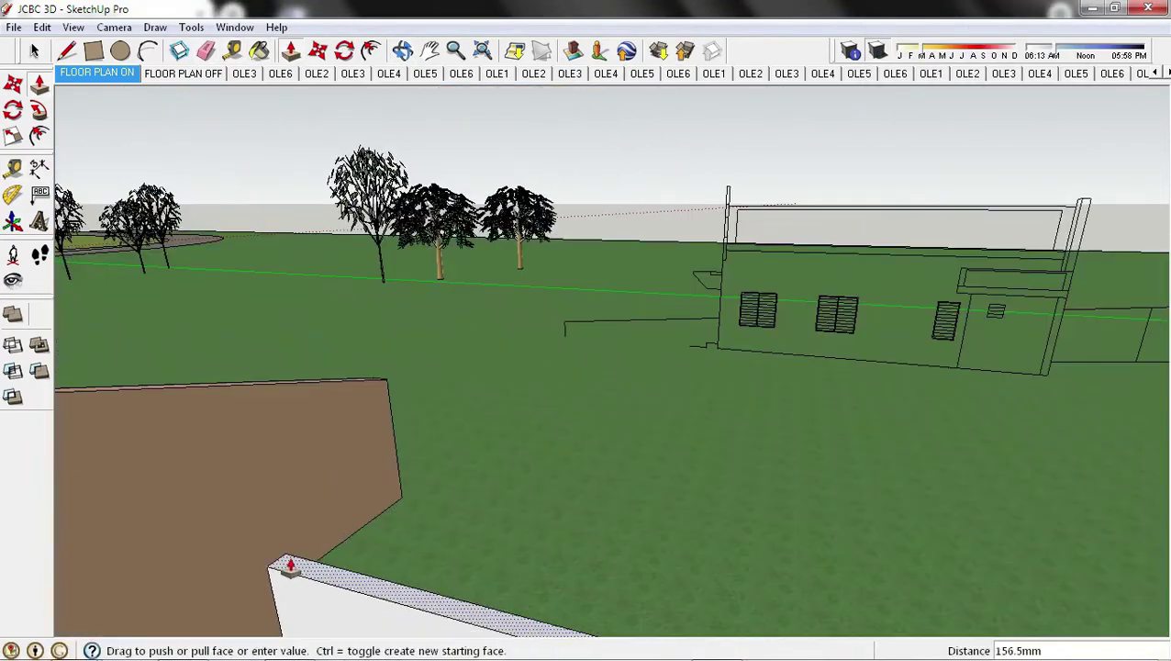
left_click_drag(289, 564, 412, 437)
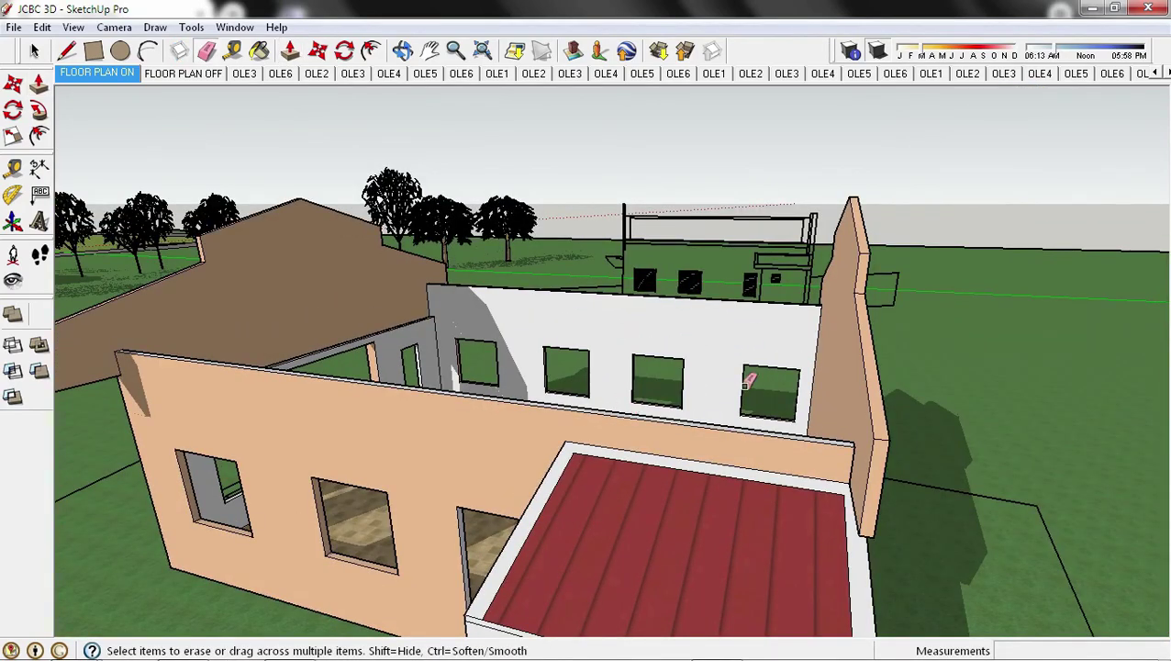
middle_click_drag(633, 408, 768, 377)
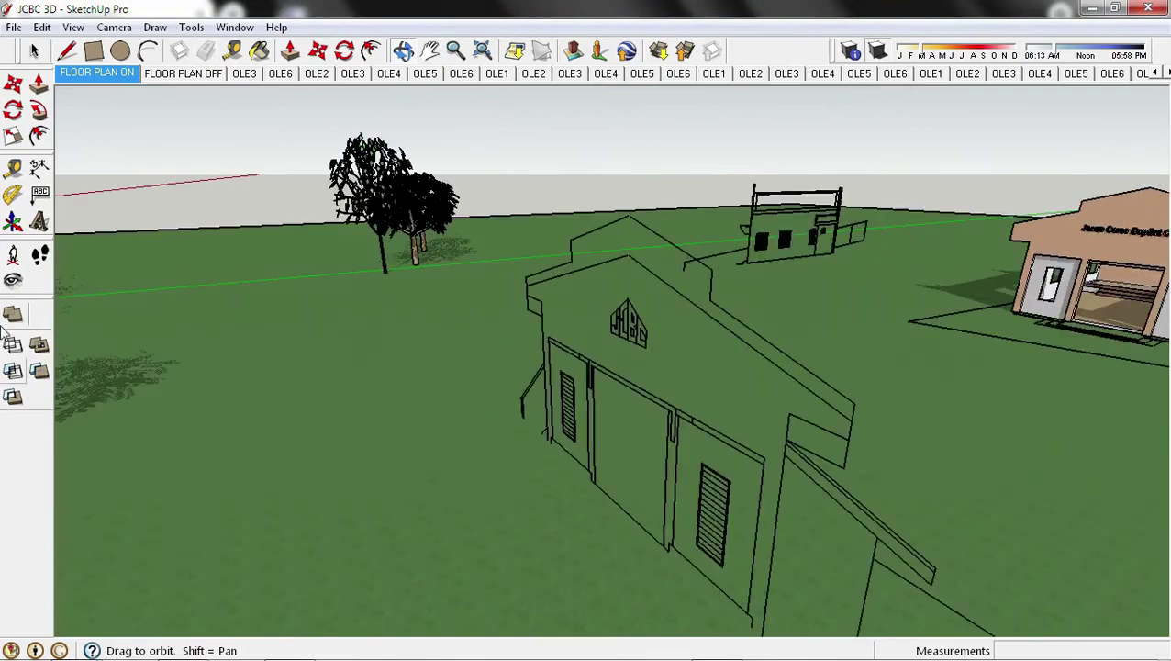
- Close a sloping roof face along the gable wall and select the new roof geometry
mouse_move(851, 415)
middle_mouse_down()
mouse_move(549, 282)
mouse_move(509, 318)
middle_mouse_up()
left_click(549, 282)
key("space")
left_click_drag(475, 309, 542, 387)
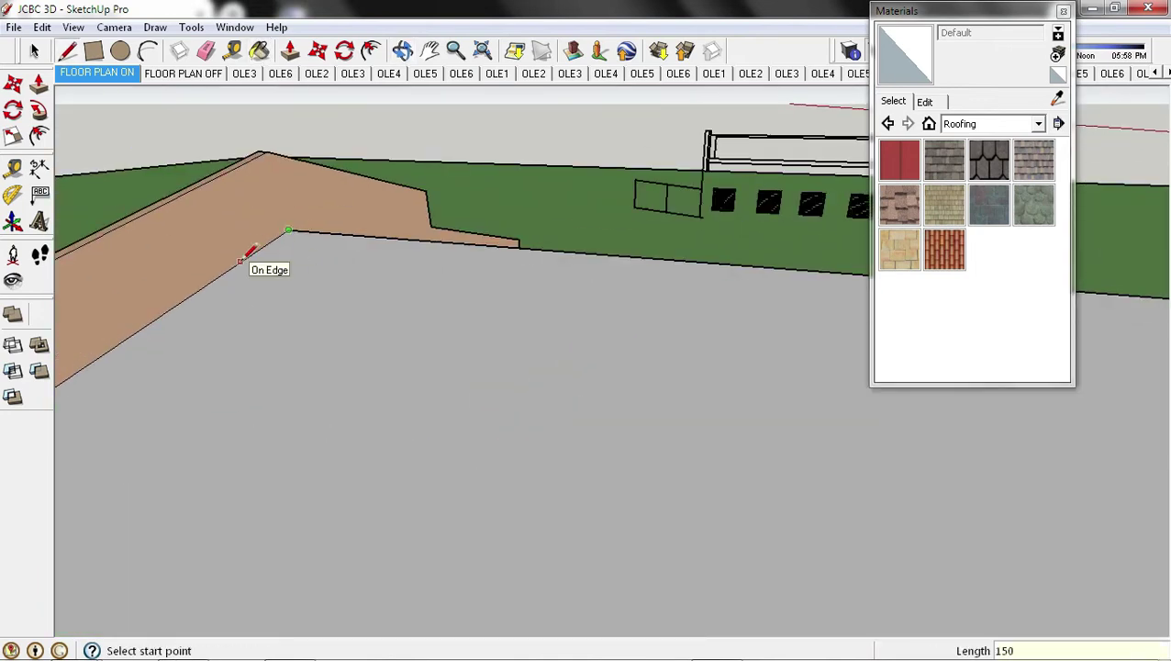
- Draw a line along the roof edge and tidy the gable with the Eraser
left_click(246, 260)
scroll(441, 277, "up", 3)
key("e")
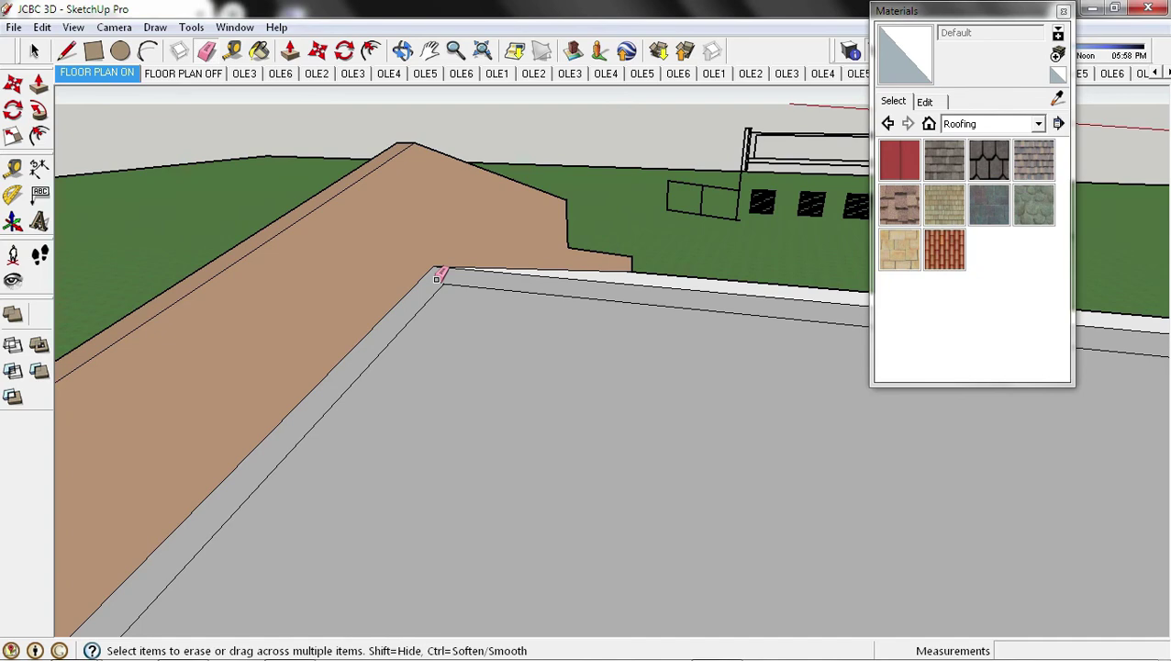
middle_click_drag(438, 275, 487, 374)
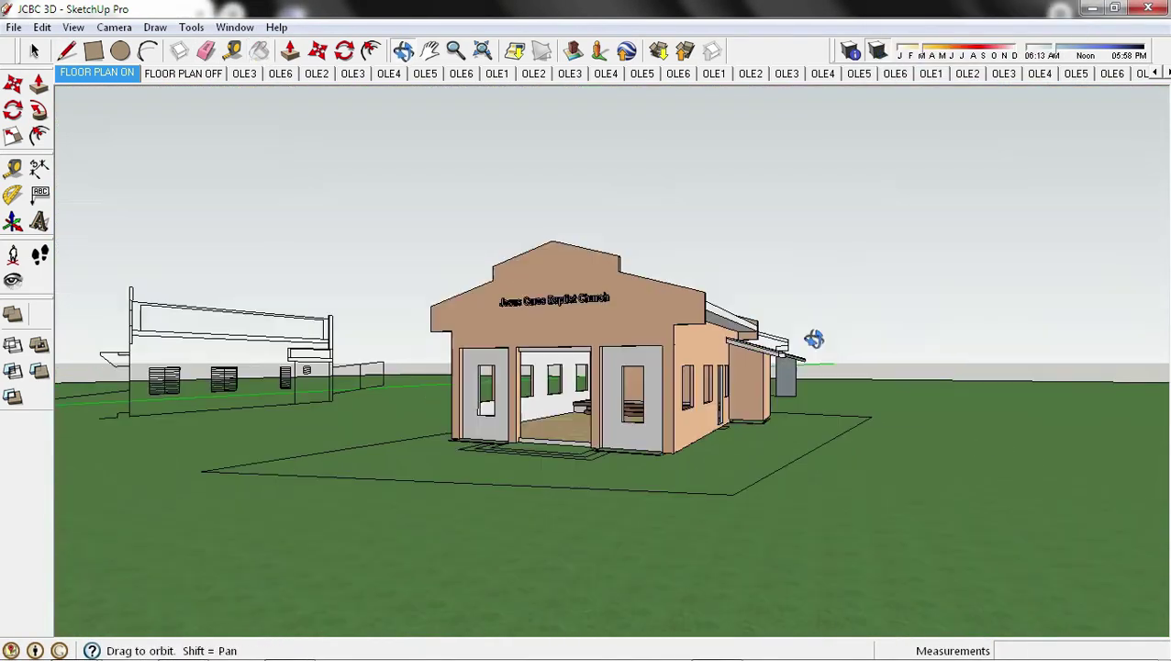
scroll(813, 340, "up", 5)
scroll(685, 374, "up", 5)
- Draw an arch on the stage wall, push it into the wall, and erase the dividing edge
key("p")
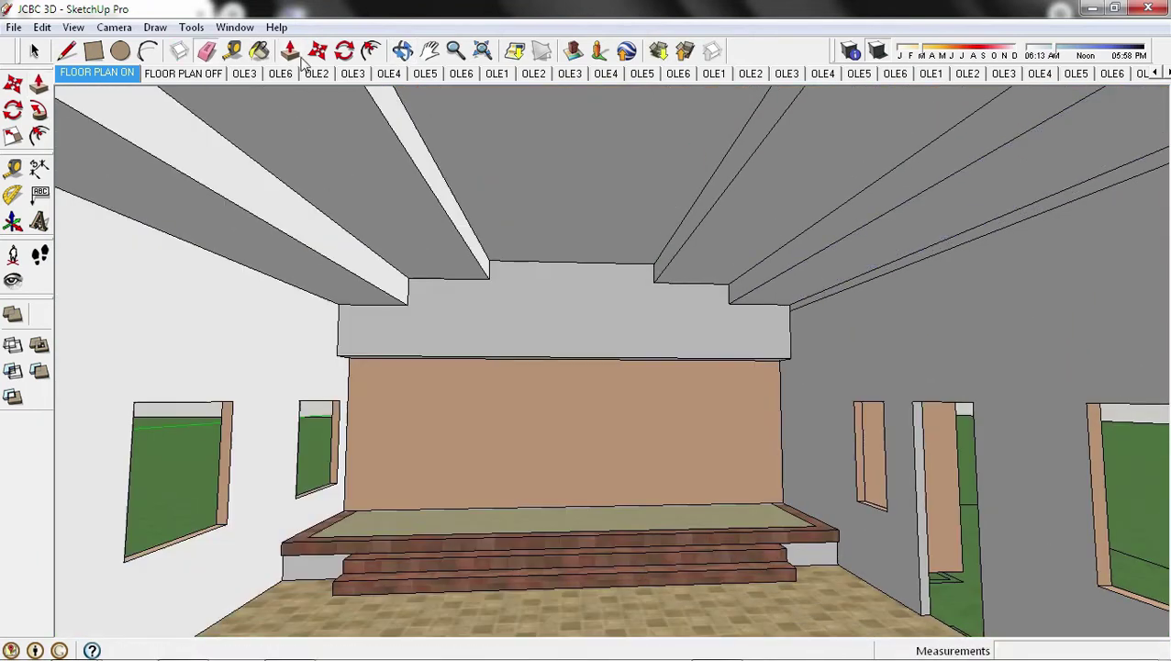
scroll(285, 243, "down", 3)
key("a")
scroll(234, 303, "up", 5)
key("l")
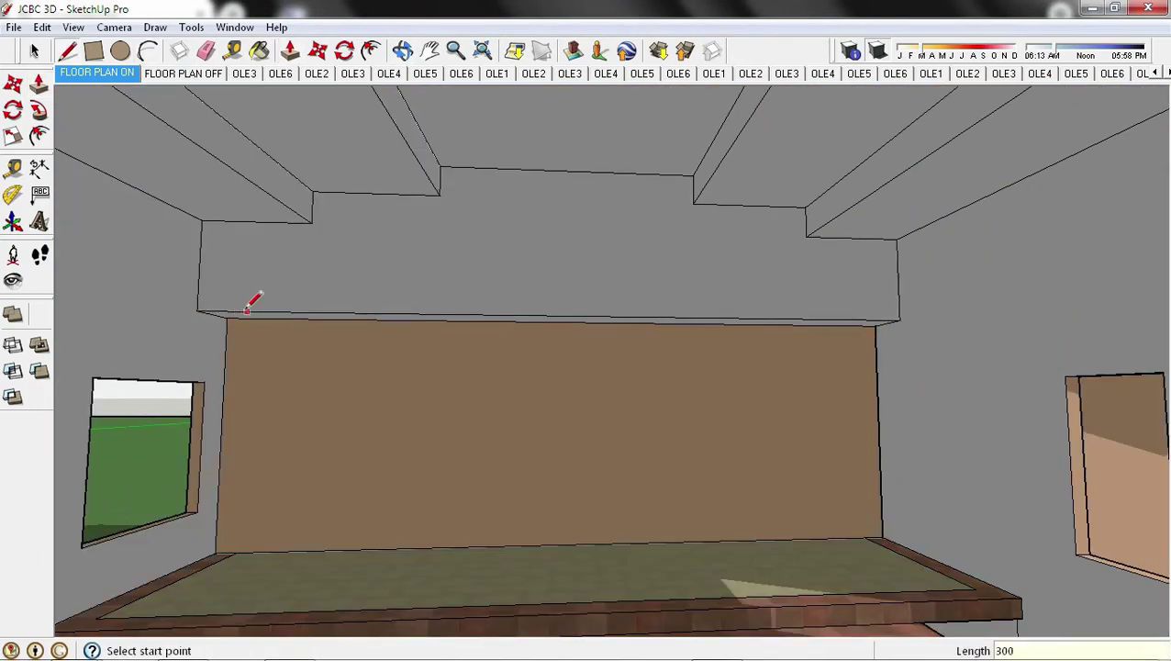
left_click(568, 227)
key("p")
left_click(541, 275)
left_click(479, 347)
key("e")
left_click(519, 316)
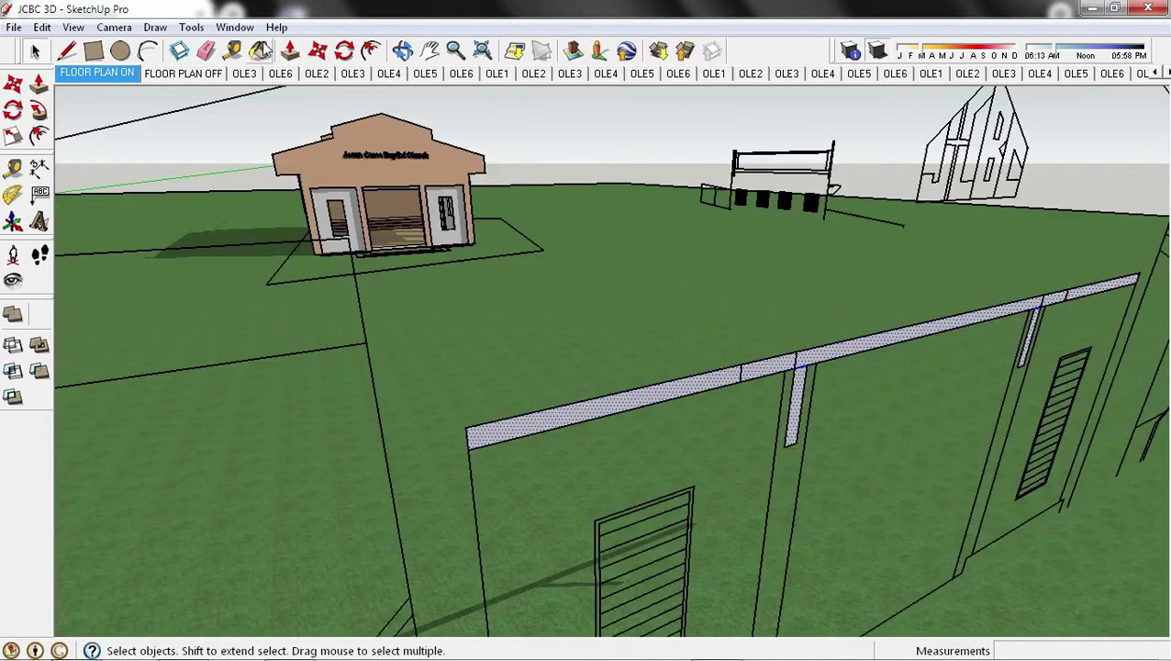
- Select and move the entrance canopy geometry into position
key("space")
key("m")
scroll(496, 487, "up", 5)
scroll(496, 487, "up", 4)
key("p")
scroll(833, 456, "down", 10)
scroll(867, 341, "up", 5)
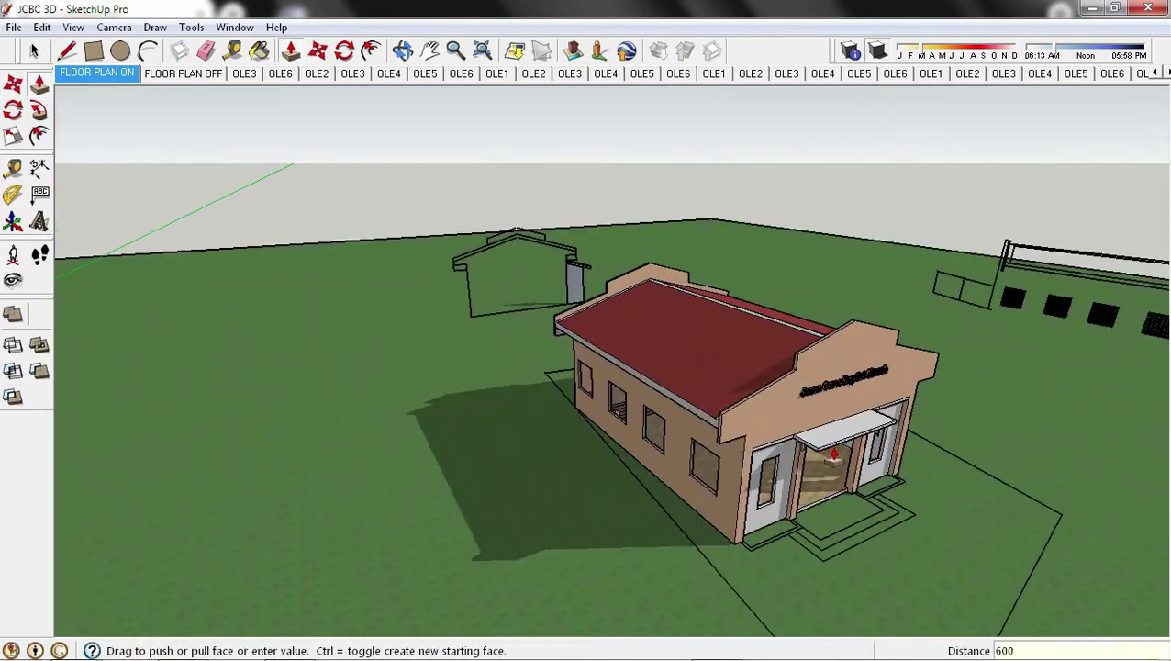
- Extend the entrance ledge 600 mm past the wall and erase a stray edge
scroll(867, 341, "up", 5)
key("t")
scroll(867, 341, "down", 6)
key("p")
scroll(867, 342, "up", 5)
left_click(515, 374)
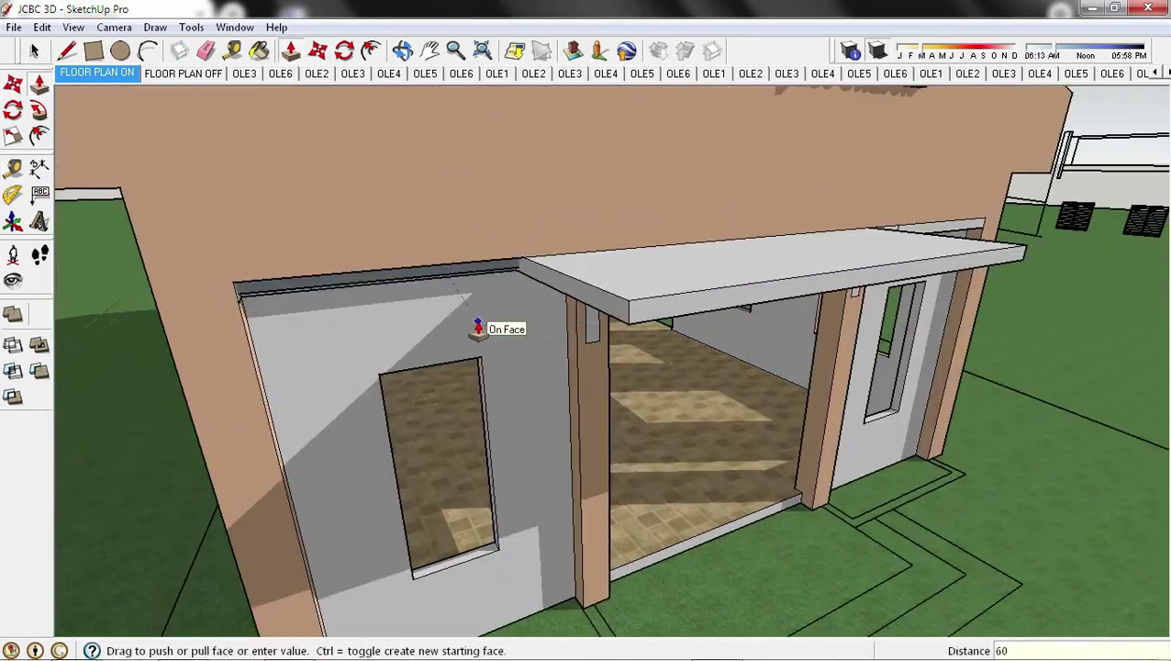
type("600")
key("Return")
left_click(737, 264)
left_click(719, 302)
key("e")
mouse_move(719, 303)
middle_mouse_down()
mouse_move(626, 314)
mouse_move(601, 288)
middle_mouse_up()
- Push the canopy box's side face in 300 mm and clean up its edges
scroll(548, 276, "down", 2)
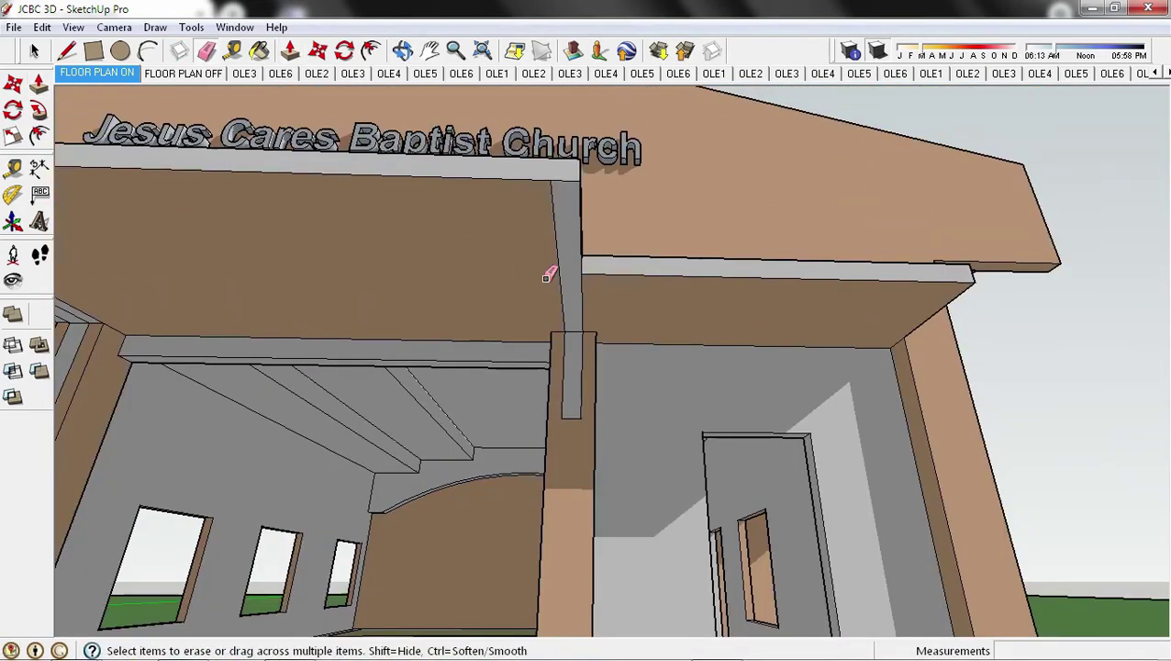
key("p")
mouse_move(609, 363)
middle_mouse_down()
mouse_move(449, 368)
mouse_move(101, 66)
middle_mouse_up()
left_click_drag(510, 427, 553, 427)
key("p")
key("e")
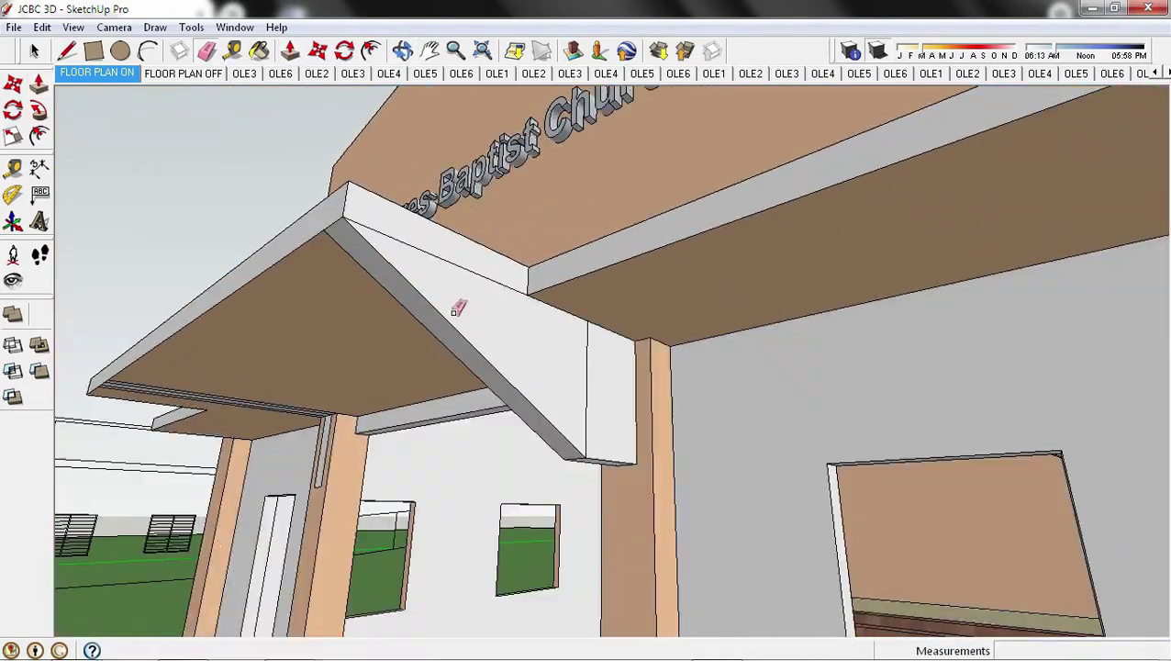
key("b")
key("space")
right_click(617, 333)
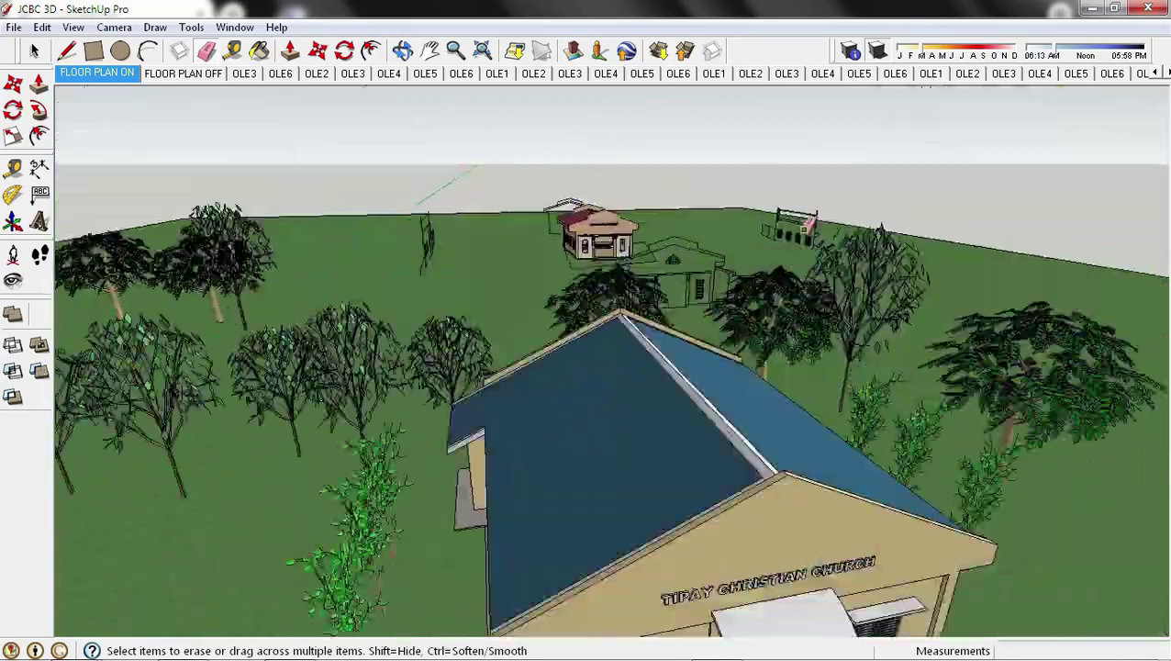
middle_click_drag(642, 413, 856, 498)
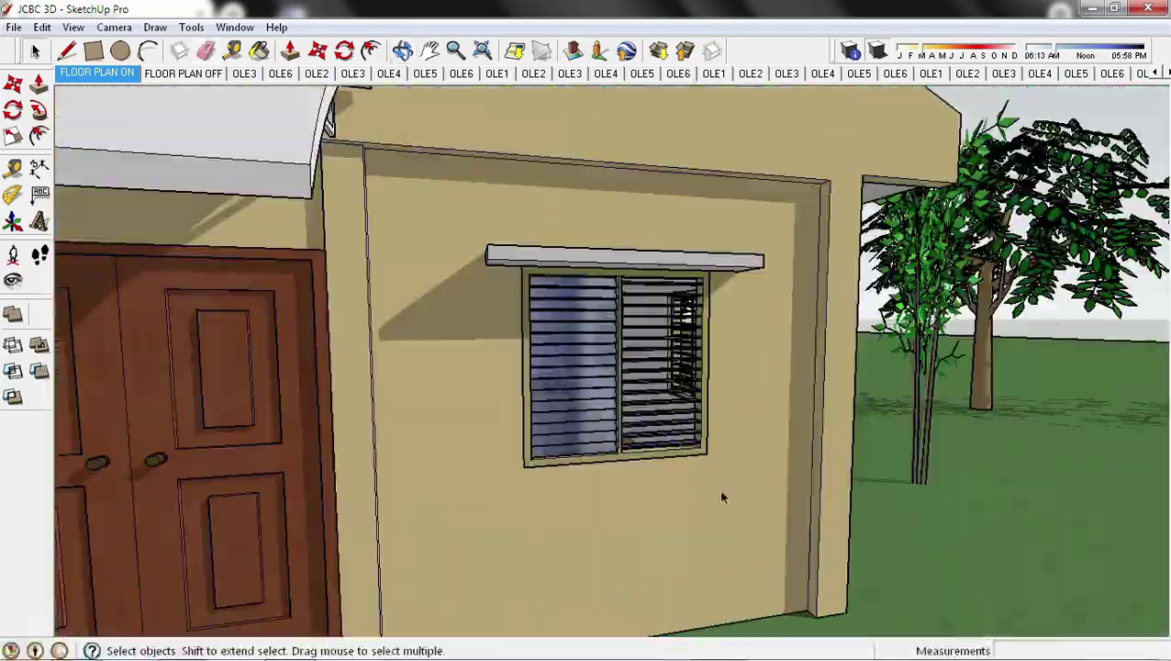
- Copy the louvered window into the yard and rotate it to face the porch wall
left_click(577, 470)
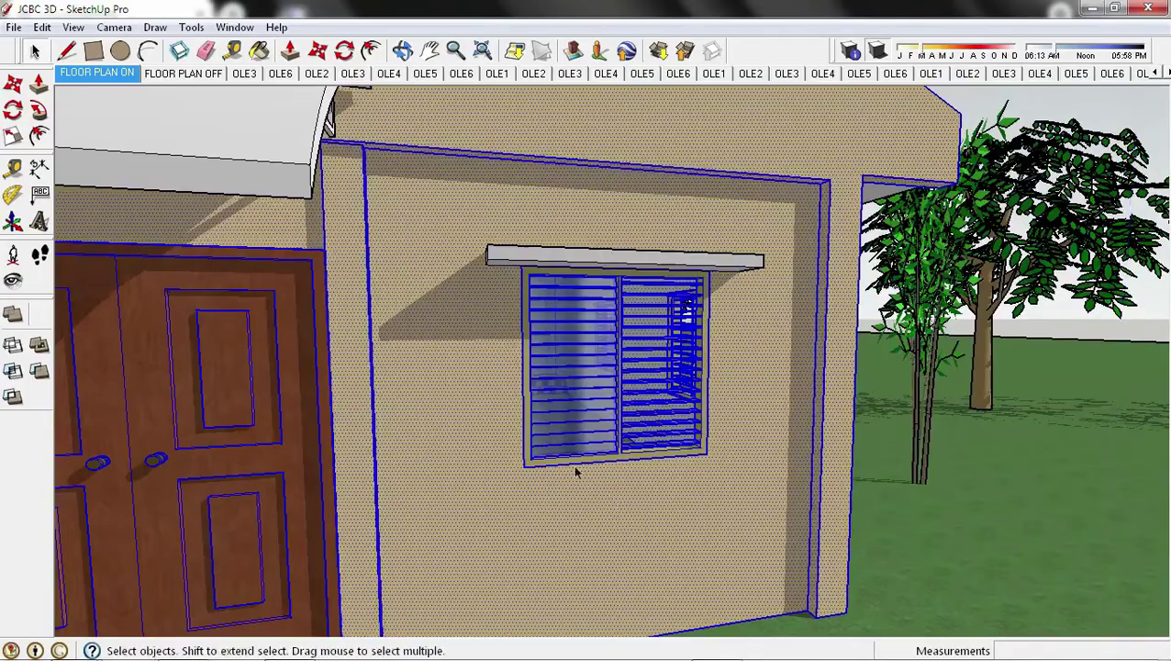
left_click(318, 53)
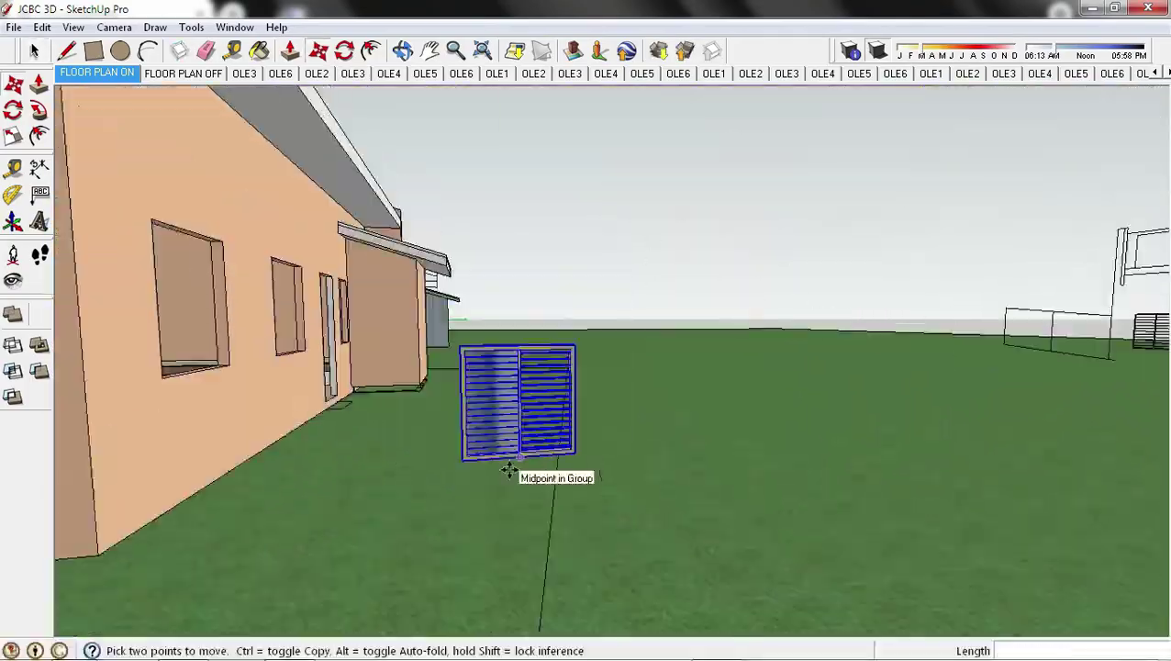
left_click(508, 467)
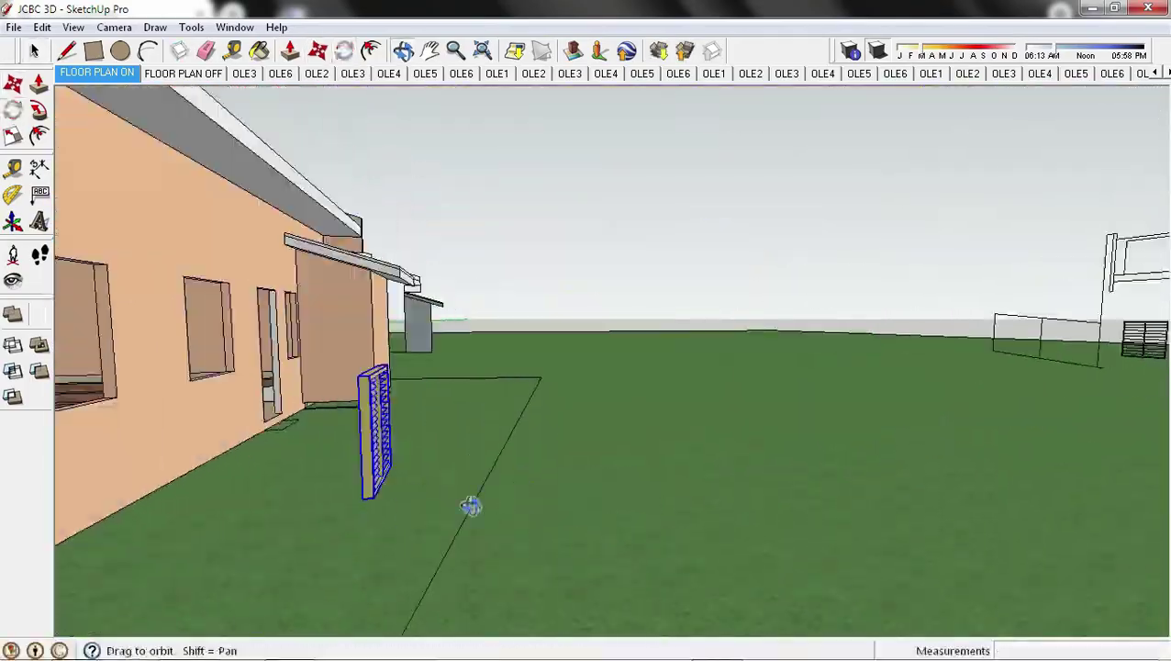
middle_click_drag(470, 504, 513, 388)
left_click(354, 410)
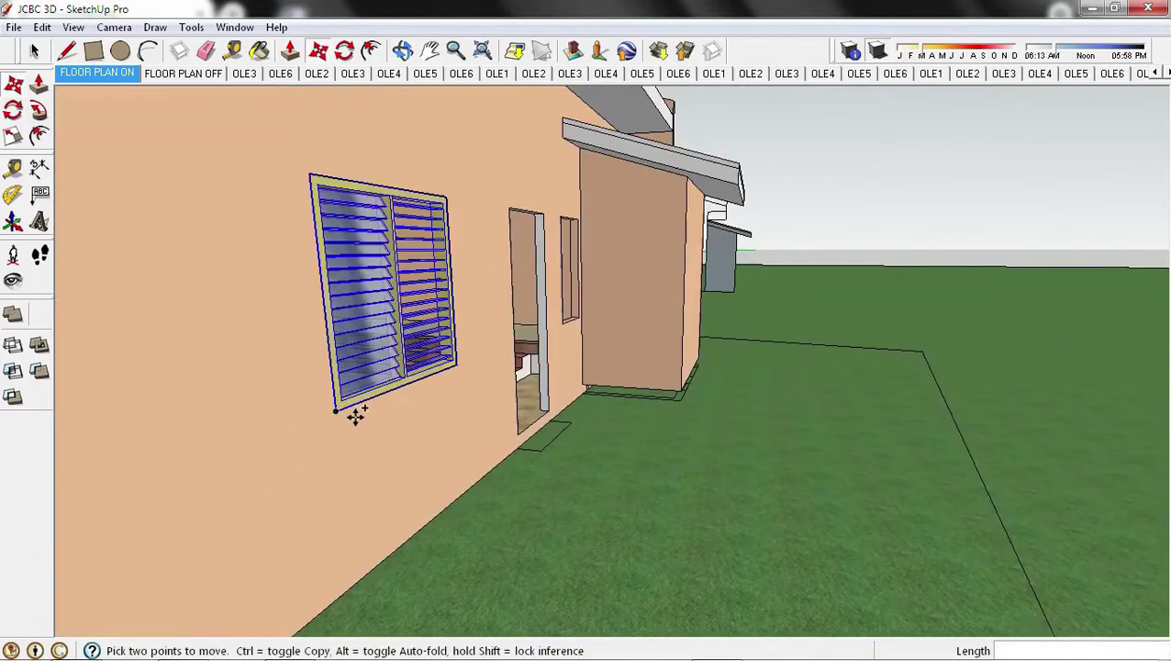
scroll(153, 542, "down", 3)
left_click(778, 473)
key("space")
scroll(443, 468, "up", 5)
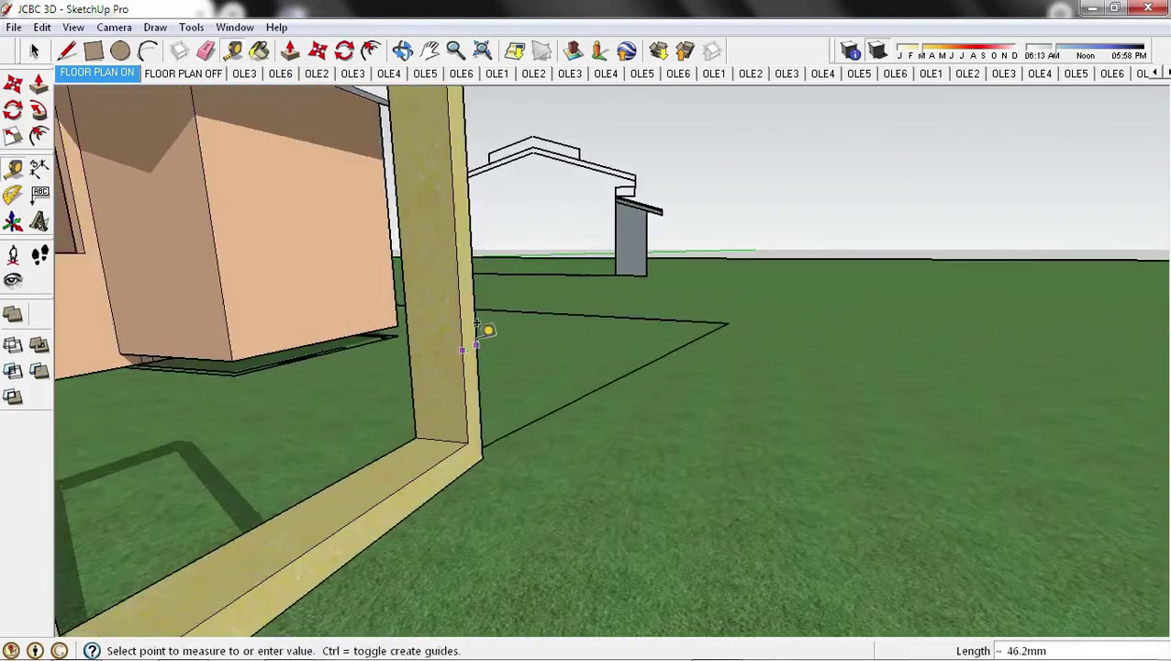
- Push the copied window's frame face inward with Push/Pull to thin it
middle_click_drag(467, 339, 403, 308)
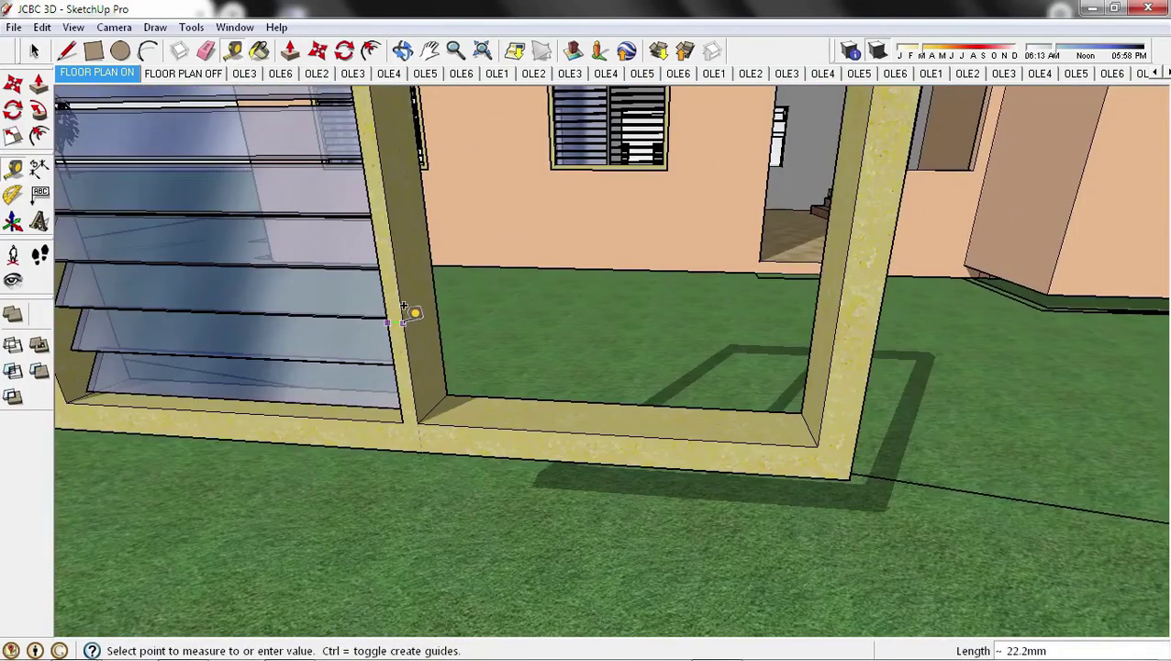
left_click(288, 53)
scroll(386, 478, "down", 5)
scroll(844, 465, "up", 3)
mouse_move(844, 465)
middle_mouse_down()
mouse_move(462, 510)
mouse_move(550, 413)
middle_mouse_up()
scroll(551, 412, "down", 5)
scroll(514, 367, "up", 5)
key("space")
left_click(508, 353)
right_click(508, 353)
key("p")
scroll(496, 418, "up", 3)
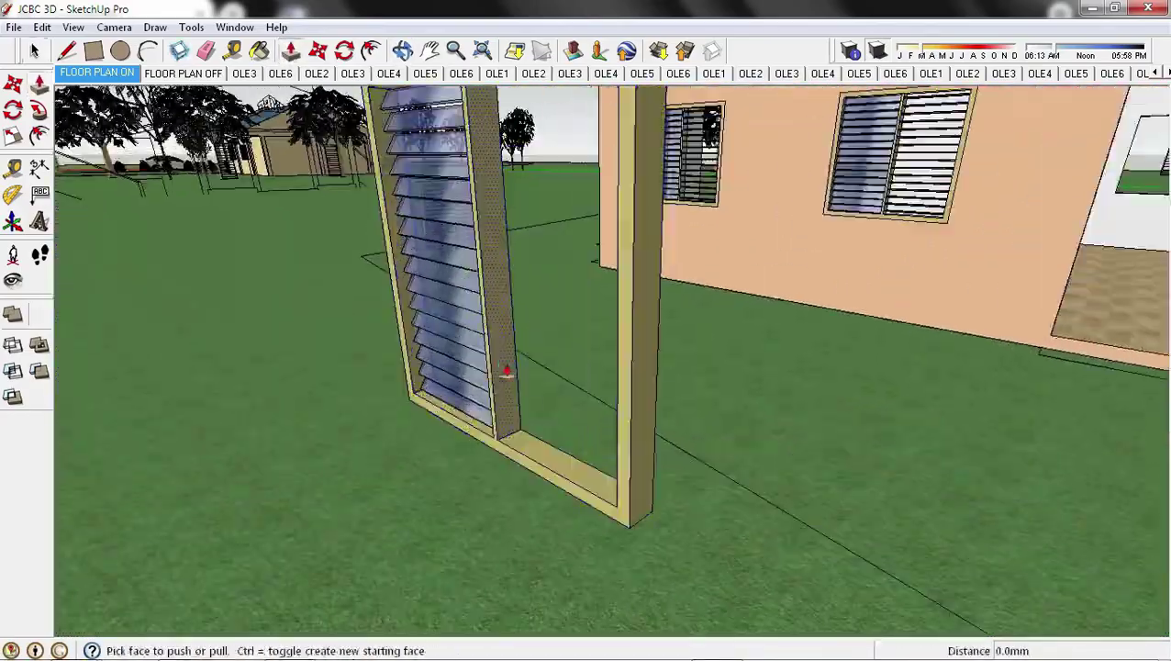
left_click_drag(496, 419, 507, 515)
- Move the resized louvre window into the porch wall opening
key("e")
key("m")
left_click(536, 478)
scroll(348, 548, "down", 5)
middle_click_drag(348, 549, 713, 473)
scroll(959, 495, "up", 4)
scroll(959, 496, "up", 3)
scroll(949, 497, "down", 5)
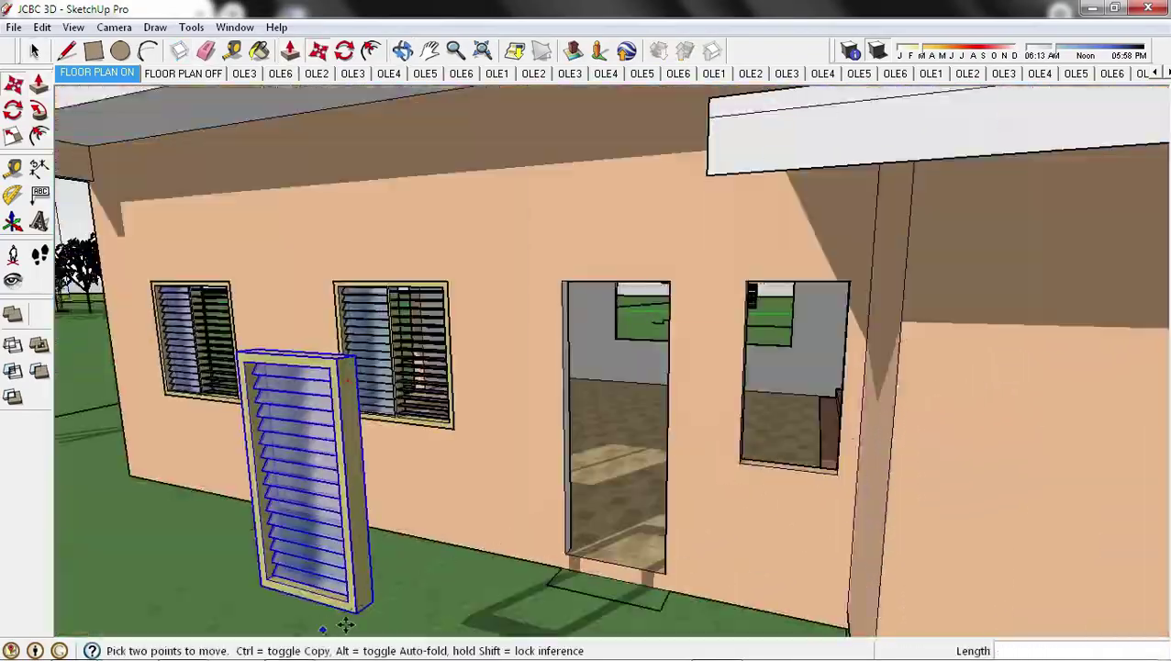
key("Escape")
scroll(697, 491, "up", 3)
scroll(796, 433, "up", 3)
key("p")
scroll(570, 449, "up", 2)
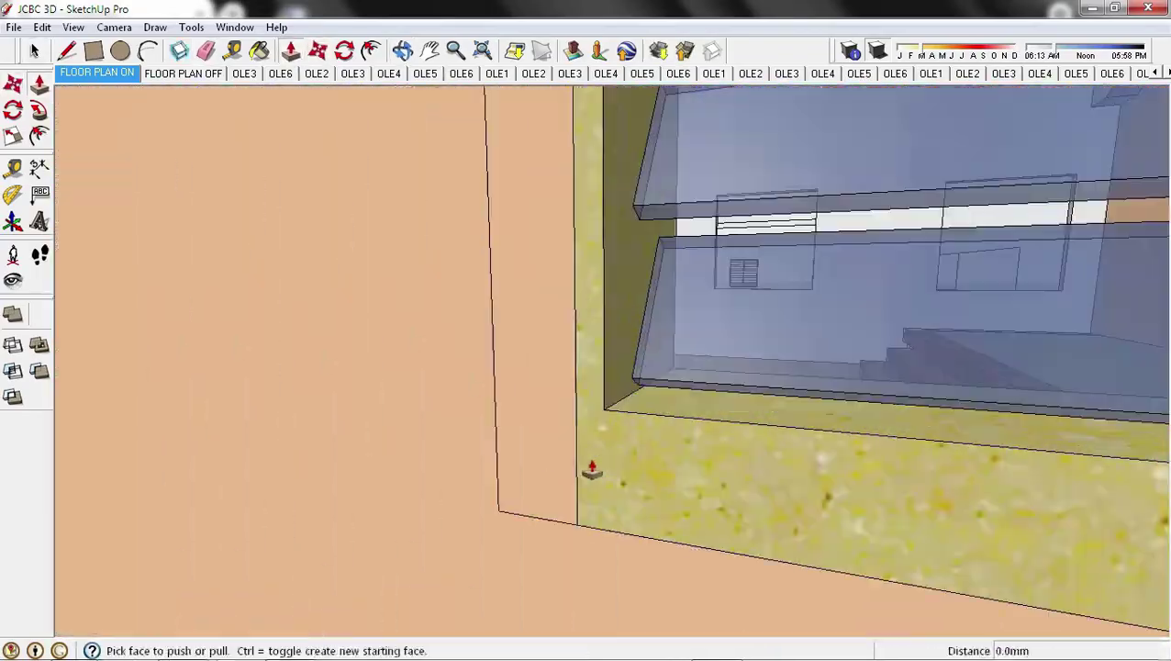
scroll(570, 449, "down", 3)
key("t")
scroll(580, 616, "down", 3)
key("m")
key("p")
scroll(758, 486, "up", 3)
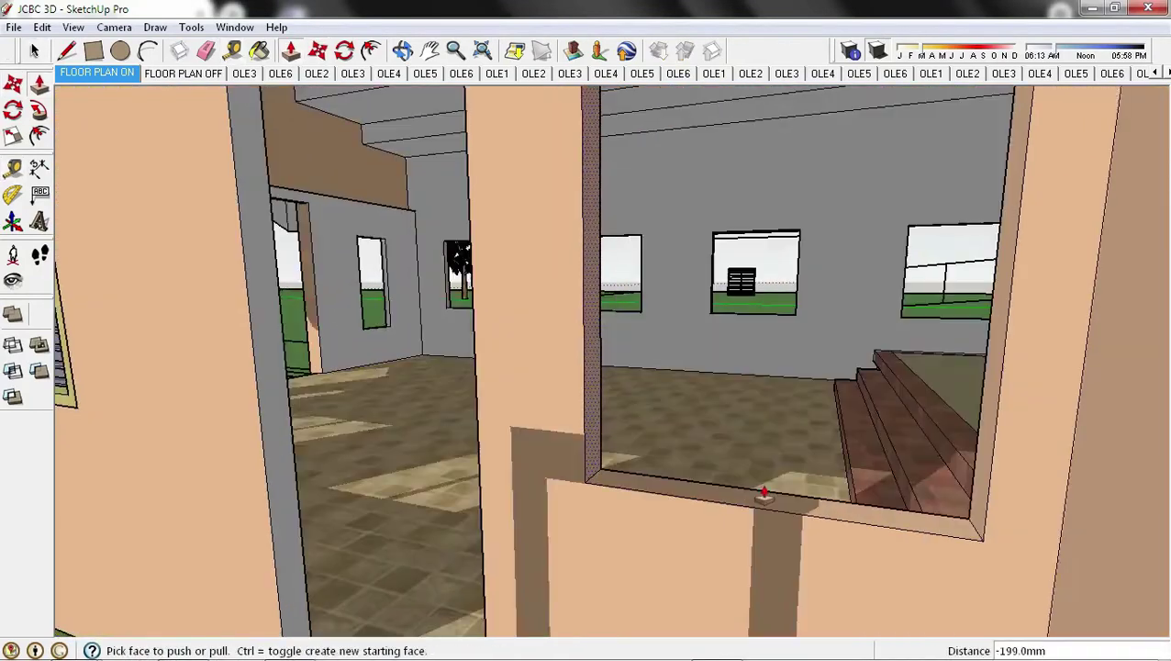
scroll(672, 612, "down", 5)
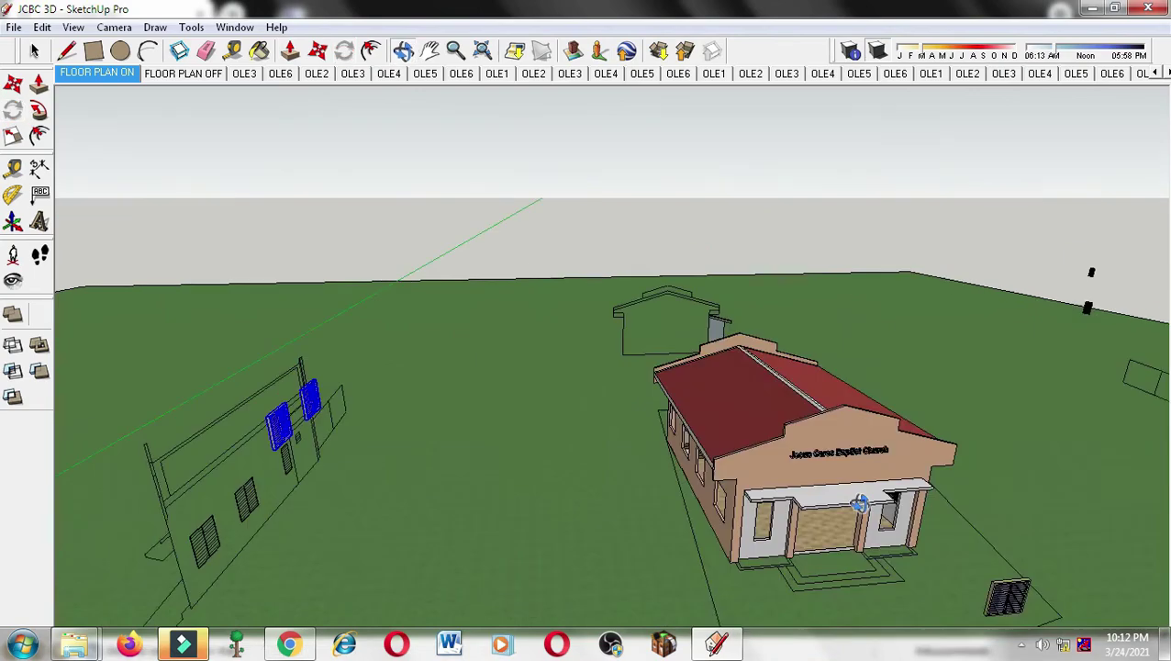
- Orbit around the porch to inspect the fitted louvre window's frame, top and bottom edges
middle_click_drag(575, 525, 813, 377)
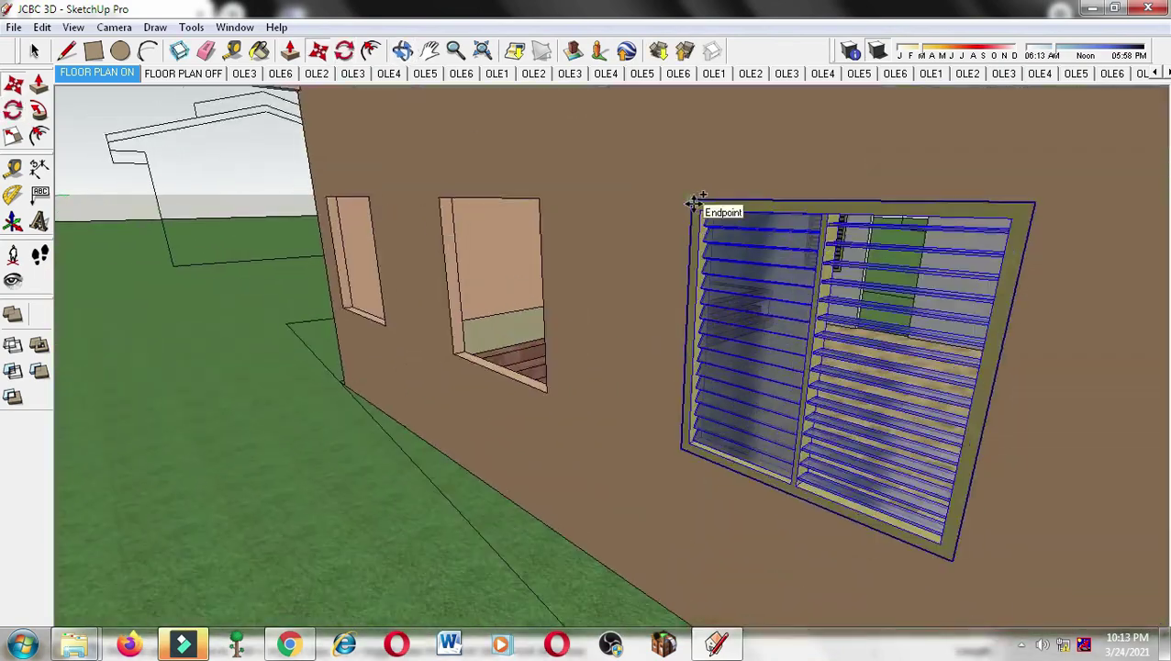
middle_click_drag(813, 376, 649, 262)
scroll(649, 261, "up", 5)
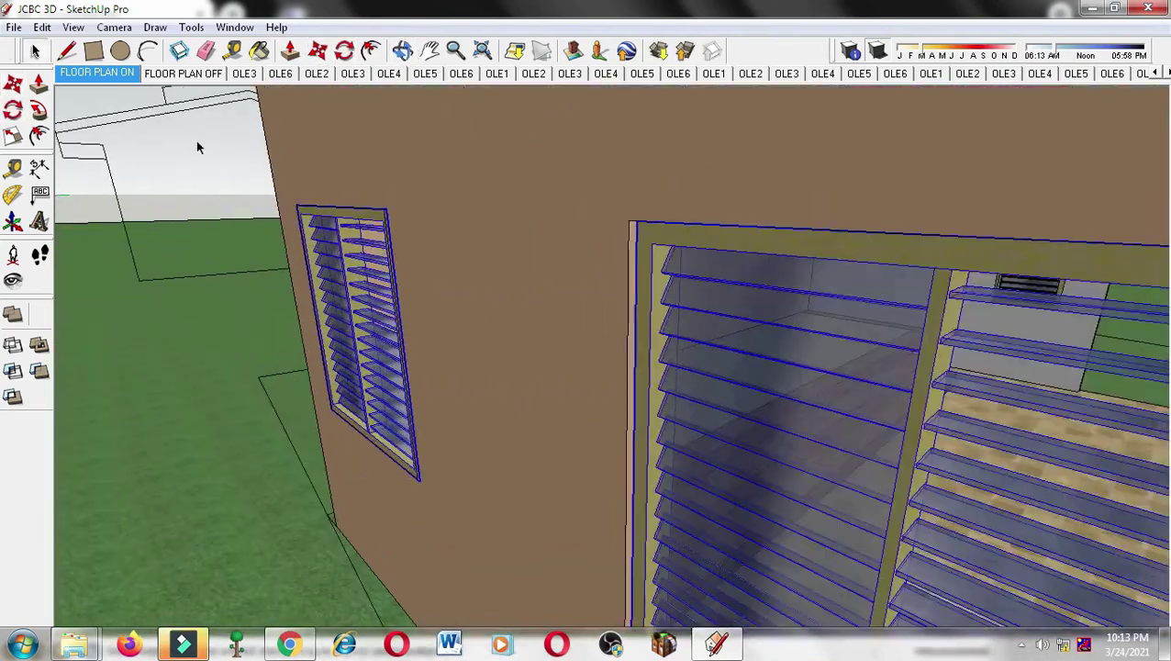
scroll(624, 248, "up", 3)
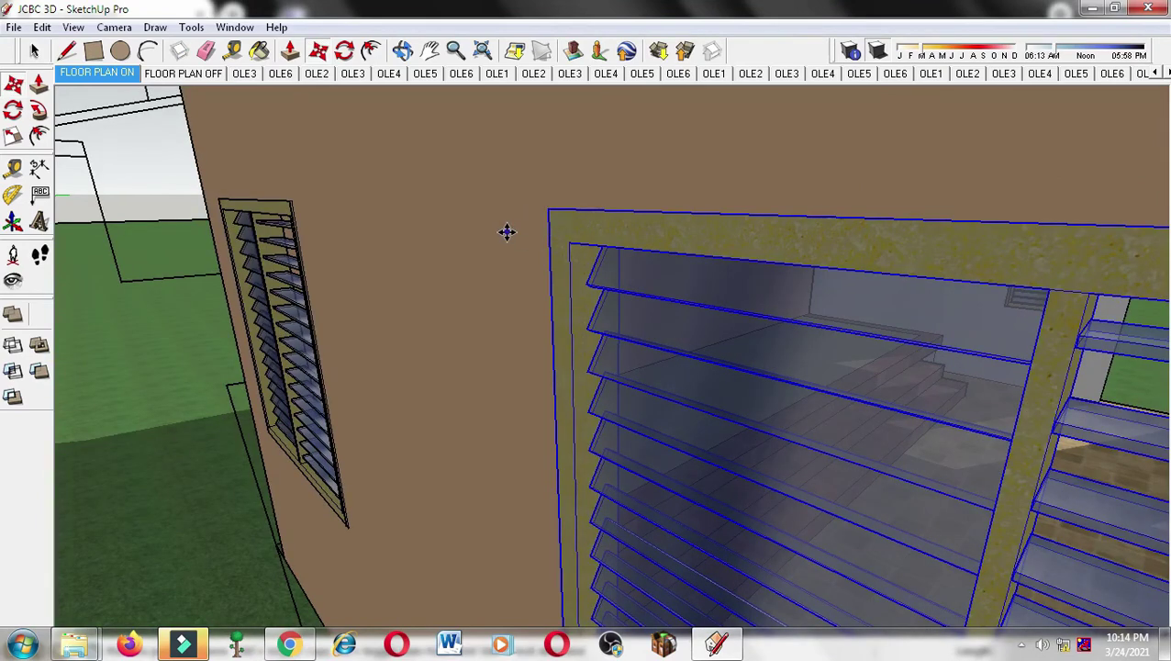
scroll(507, 231, "down", 5)
scroll(476, 217, "down", 5)
middle_click_drag(750, 410, 473, 386)
scroll(472, 387, "up", 4)
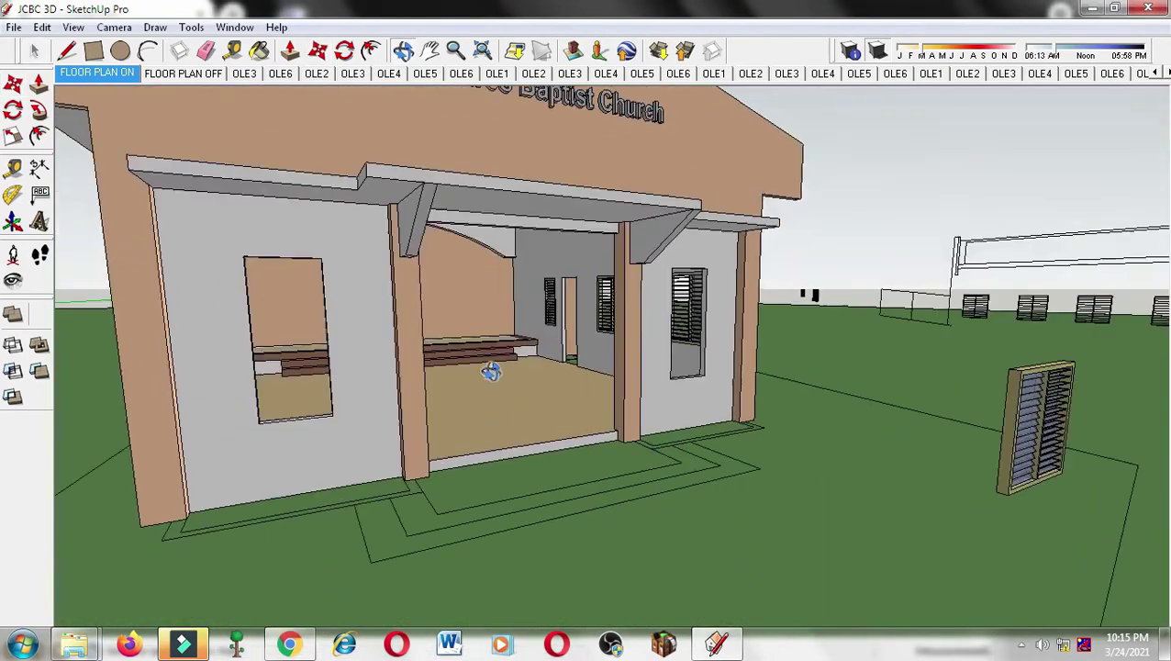
scroll(472, 386, "up", 3)
middle_click_drag(369, 280, 557, 169)
mouse_move(884, 328)
middle_mouse_down()
mouse_move(758, 365)
mouse_move(643, 306)
middle_mouse_up()
scroll(568, 316, "down", 5)
mouse_move(568, 316)
middle_mouse_down()
mouse_move(378, 207)
mouse_move(590, 408)
mouse_move(659, 344)
middle_mouse_up()
scroll(590, 408, "down", 4)
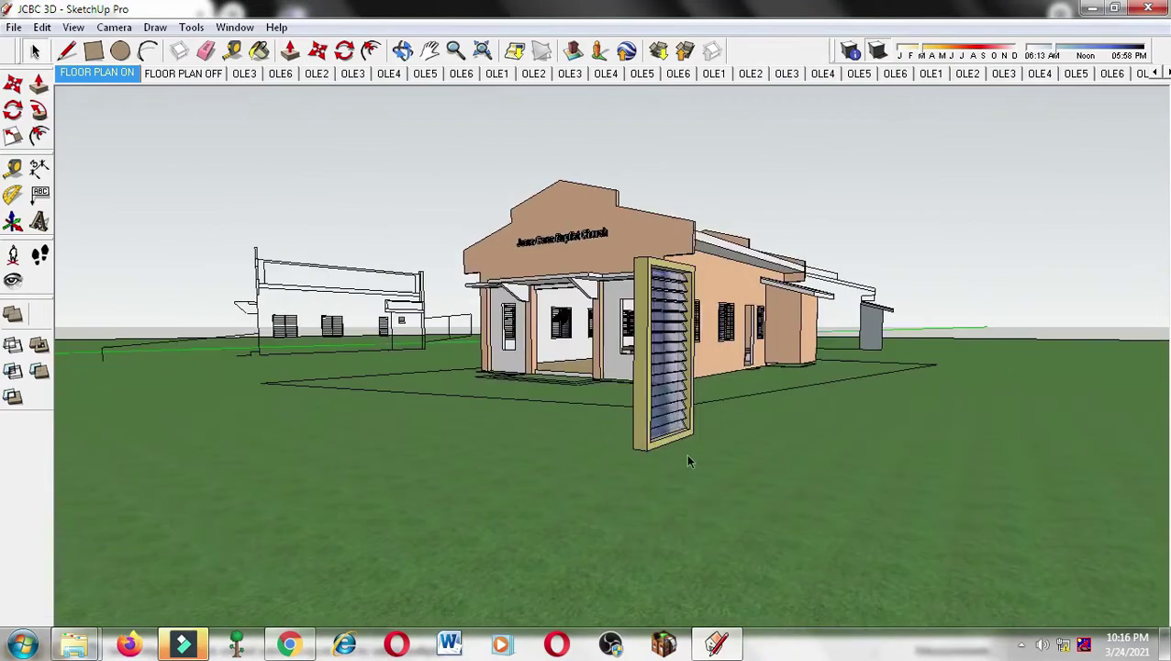
mouse_move(648, 444)
middle_mouse_down()
mouse_move(570, 478)
mouse_move(622, 509)
mouse_move(607, 402)
middle_mouse_up()
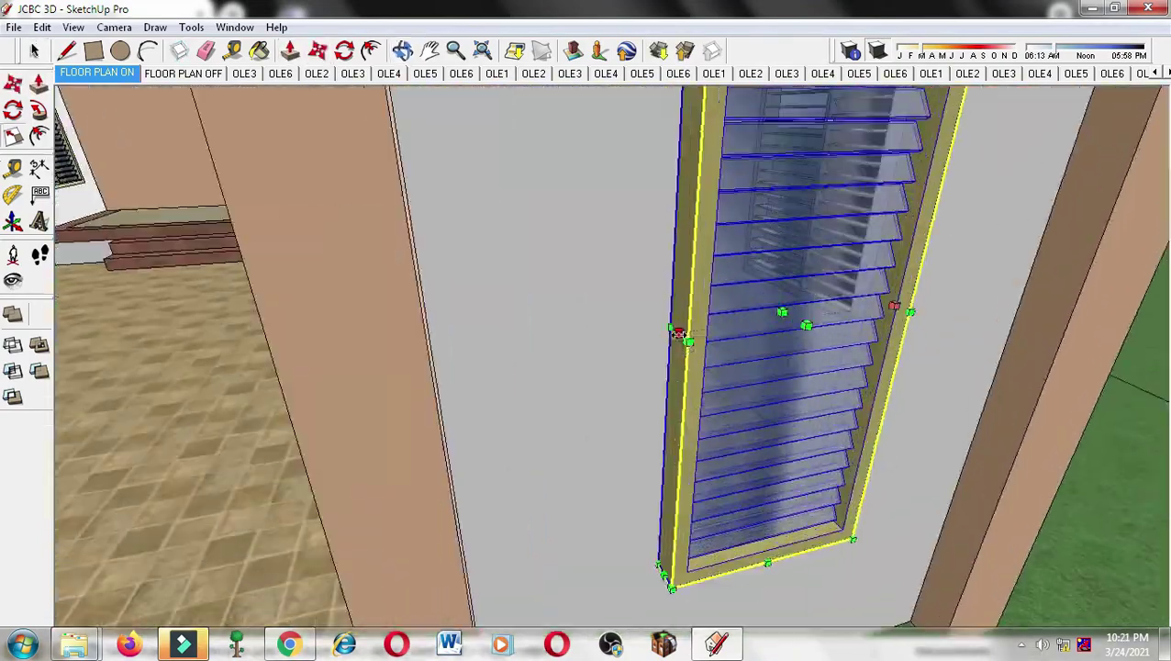
scroll(676, 335, "down", 3)
middle_click_drag(677, 335, 819, 235)
scroll(752, 330, "up", 5)
mouse_move(753, 329)
middle_mouse_down()
mouse_move(968, 404)
mouse_move(835, 275)
middle_mouse_up()
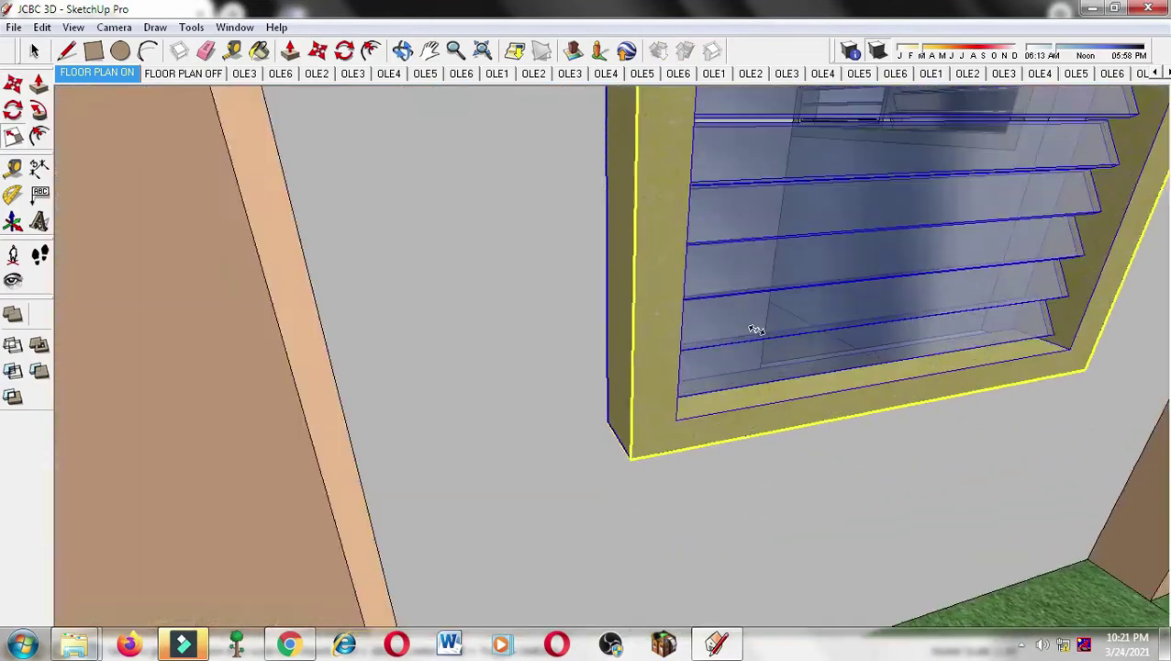
scroll(835, 275, "down", 3)
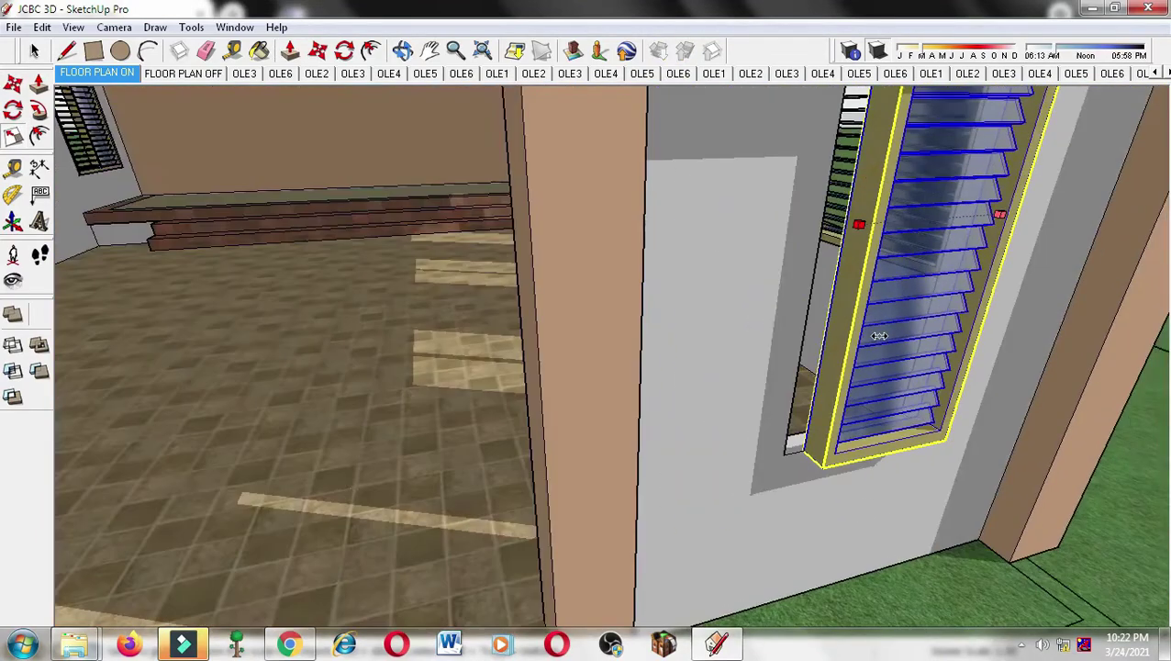
middle_click_drag(905, 366, 795, 475)
scroll(795, 476, "up", 3)
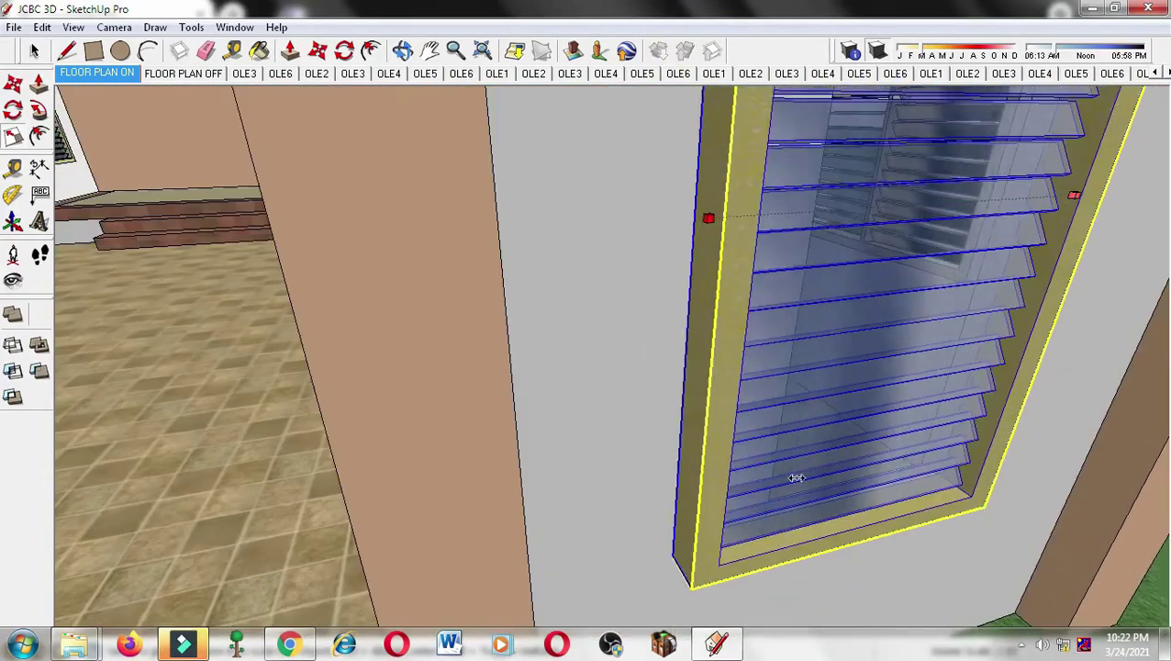
scroll(657, 200, "up", 5)
middle_click_drag(657, 200, 724, 343)
scroll(579, 327, "down", 5)
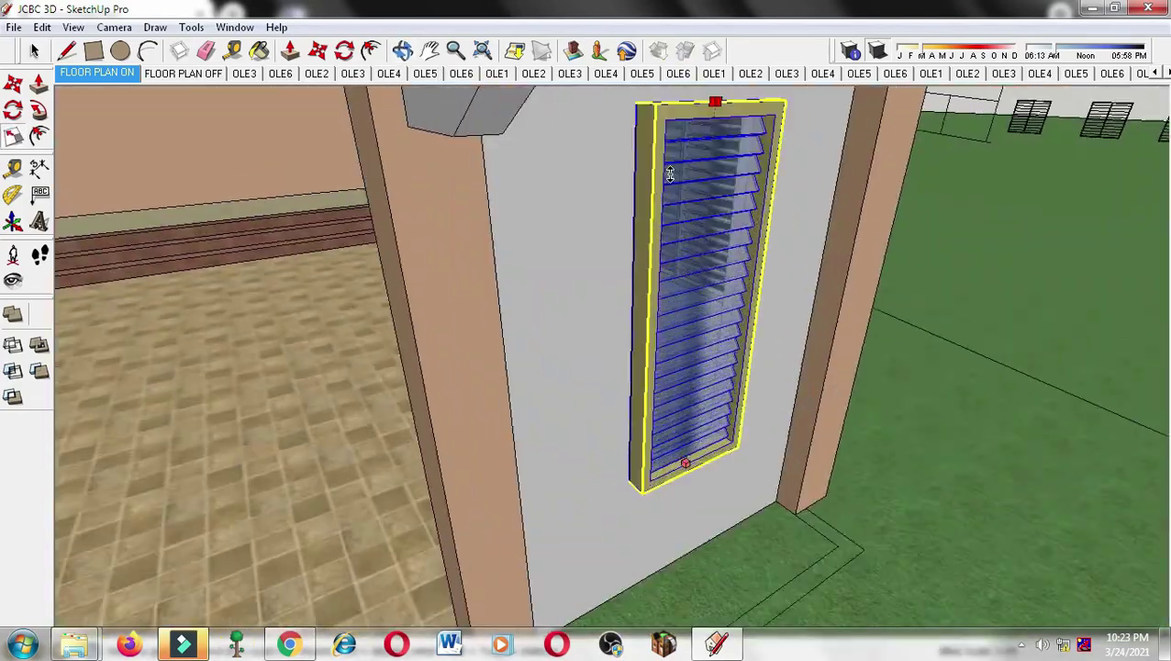
scroll(672, 172, "up", 3)
scroll(615, 260, "down", 5)
mouse_move(615, 261)
middle_mouse_down()
mouse_move(528, 460)
mouse_move(698, 374)
middle_mouse_up()
scroll(528, 459, "up", 3)
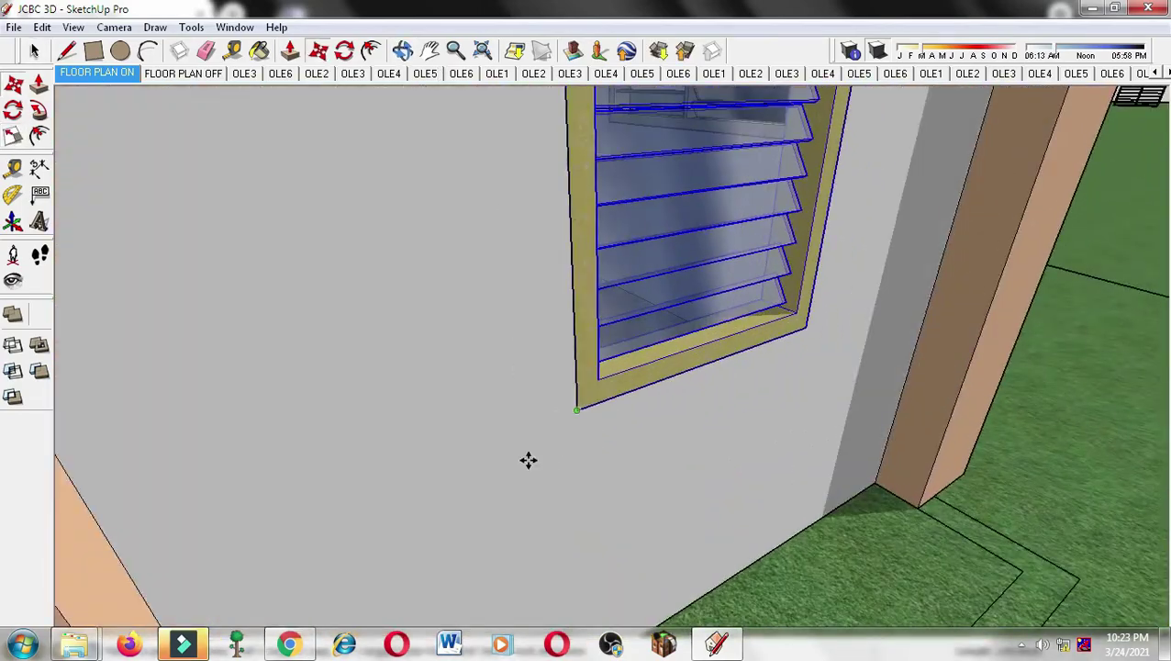
scroll(556, 483, "down", 5)
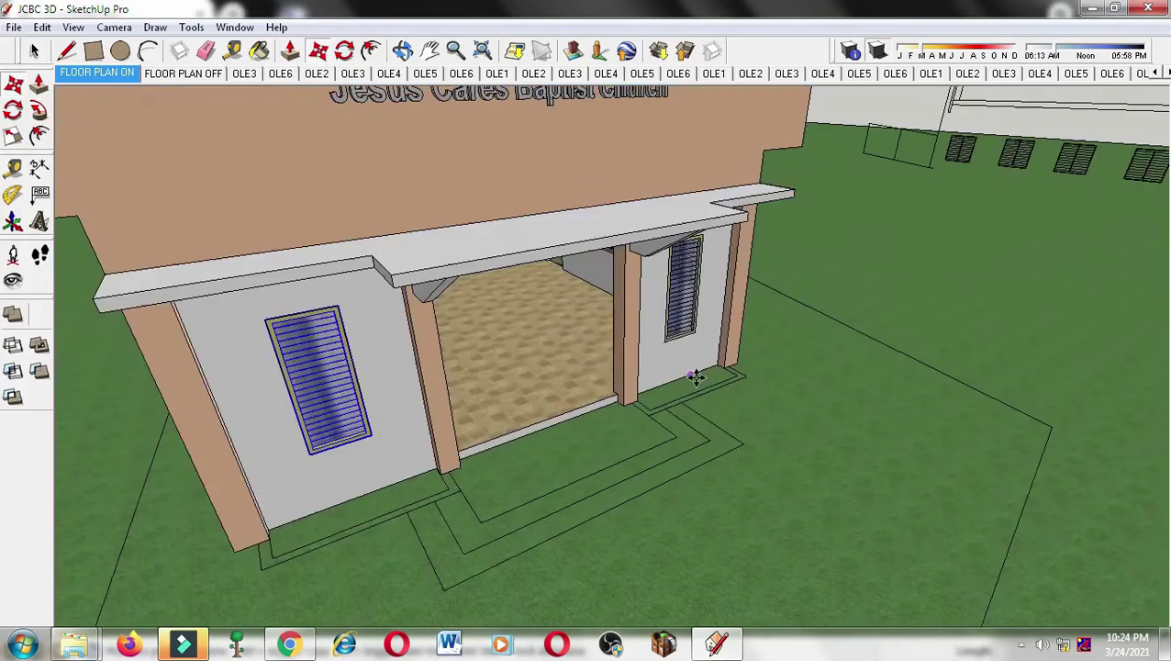
scroll(584, 330, "up", 3)
scroll(584, 331, "down", 5)
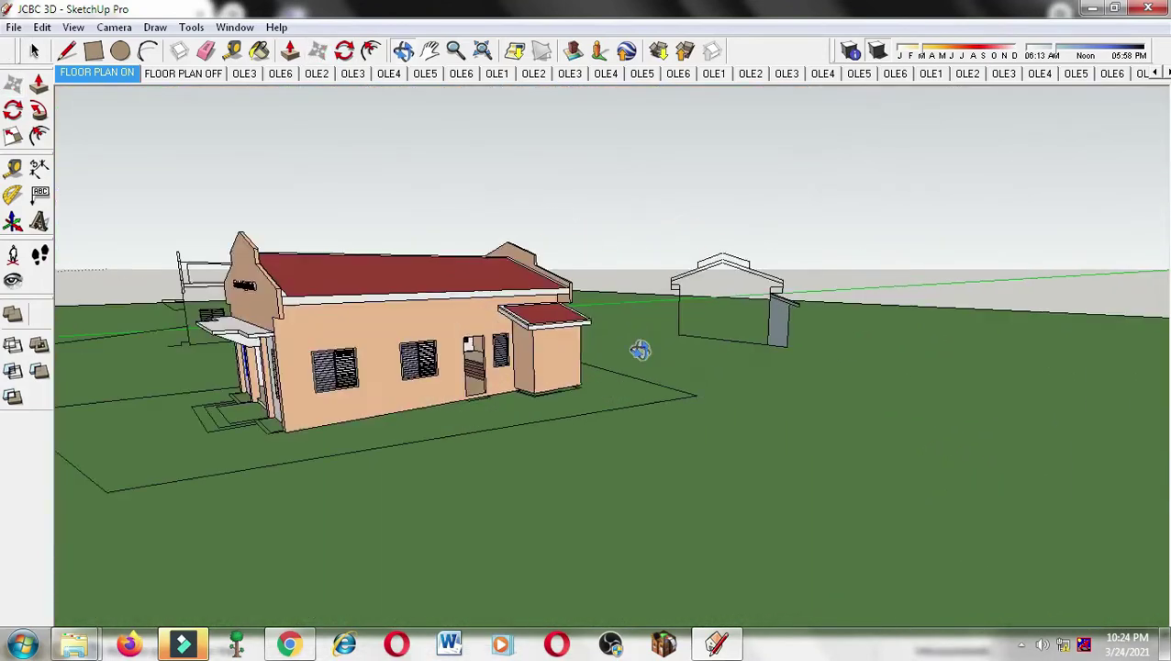
scroll(640, 350, "down", 3)
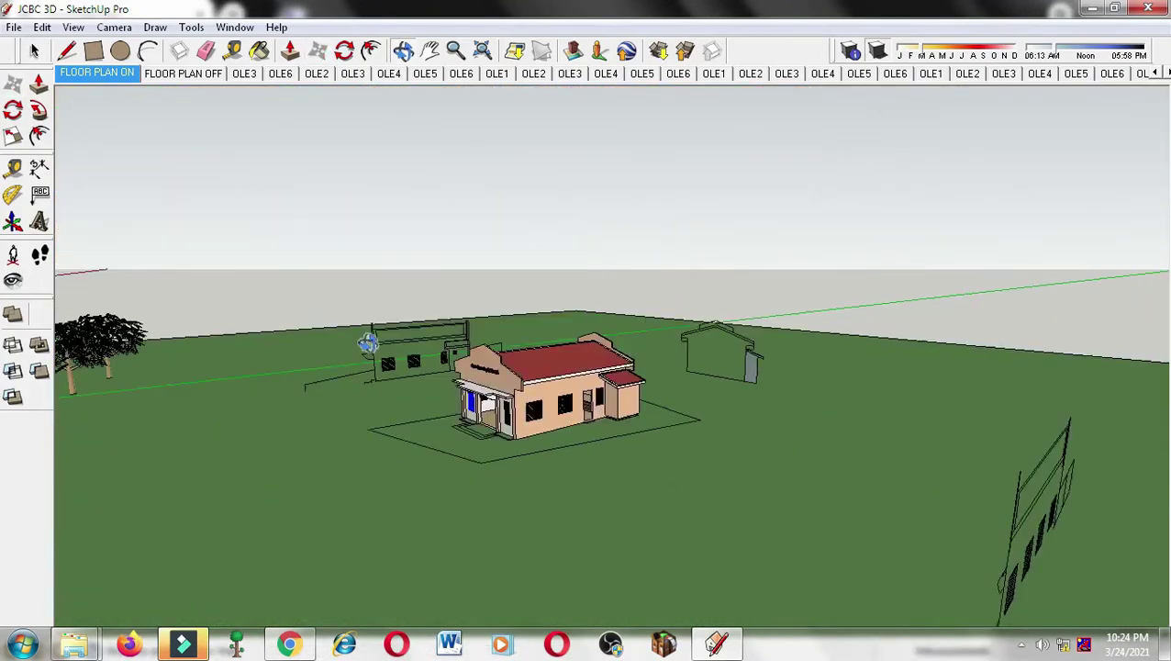
- Push the small square face into the wall to form a recess
scroll(540, 300, "up", 5)
scroll(668, 439, "down", 5)
scroll(410, 340, "up", 5)
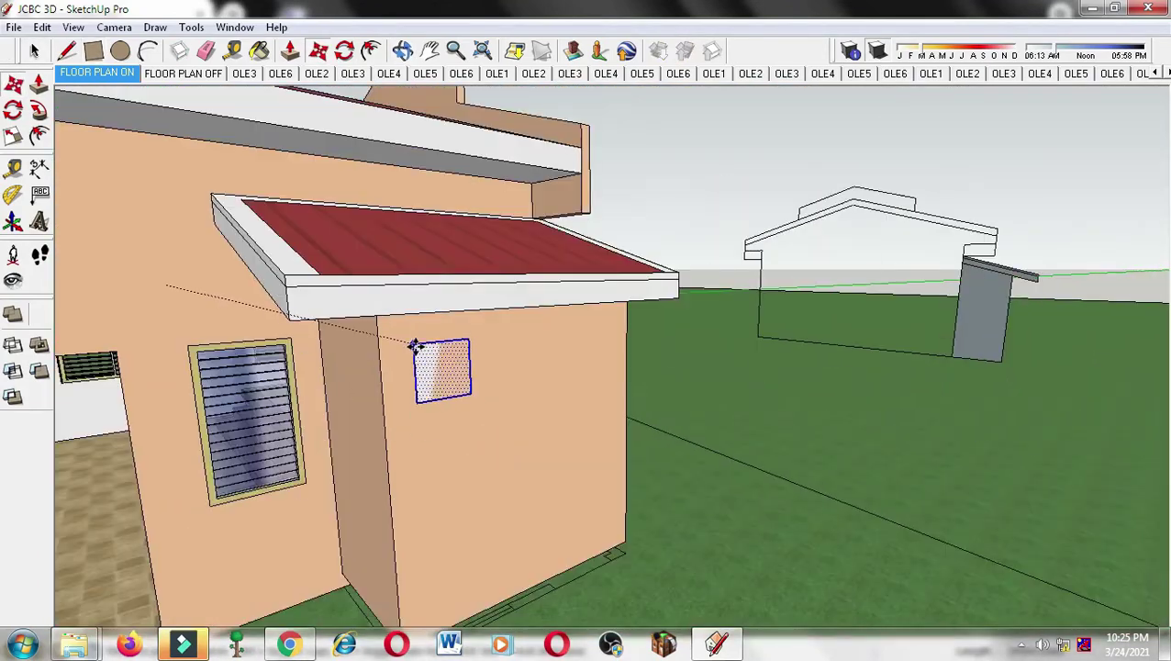
scroll(450, 356, "up", 2)
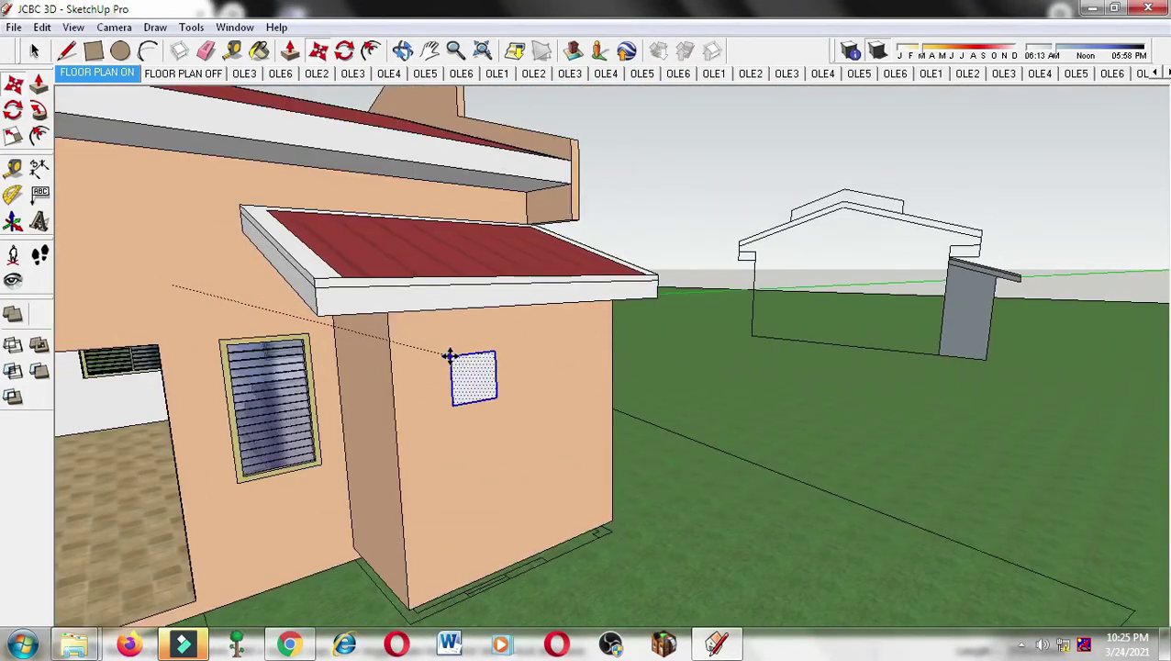
left_click(449, 356)
scroll(470, 334, "up", 3)
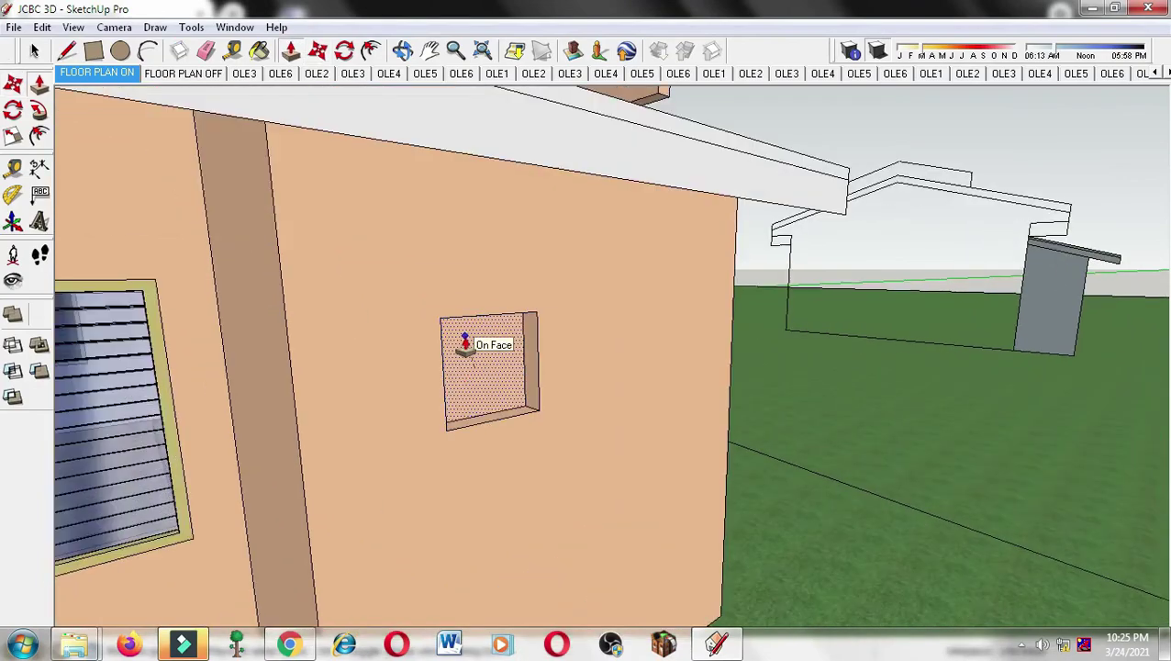
left_click(470, 334)
scroll(473, 418, "down", 3)
scroll(254, 265, "up", 4)
mouse_move(253, 265)
middle_mouse_down()
mouse_move(358, 407)
mouse_move(523, 472)
mouse_move(497, 400)
mouse_move(631, 296)
middle_mouse_up()
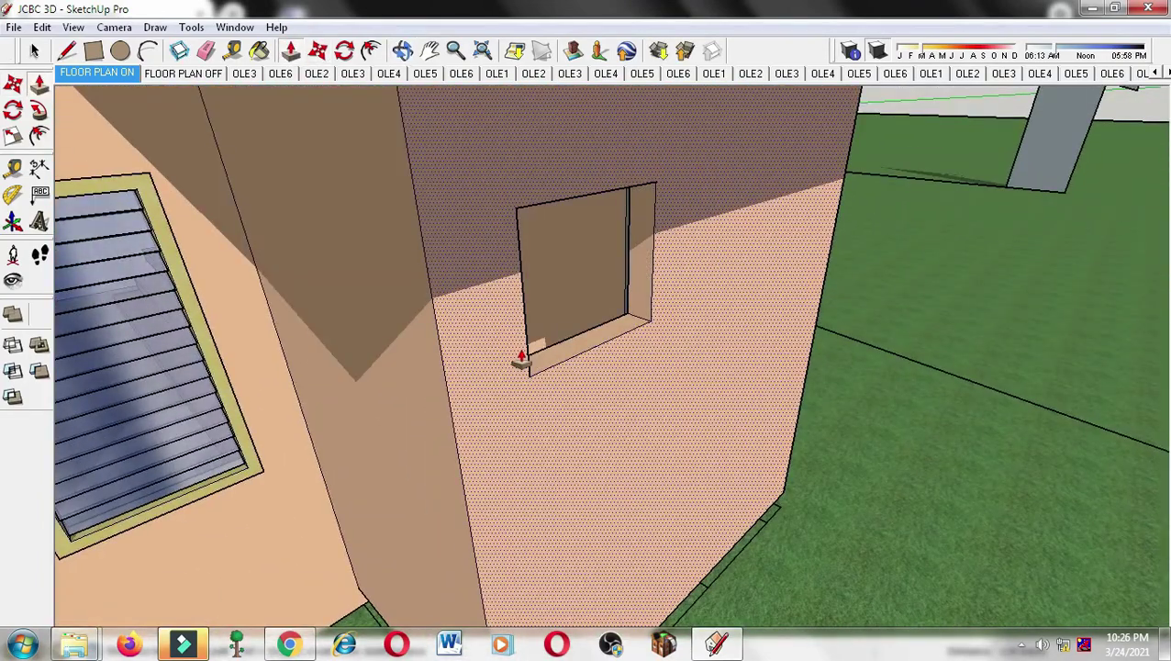
middle_click_drag(521, 361, 539, 449)
scroll(649, 332, "up", 3)
- Begin the doorway outline with the Line tool at its bottom corner
key("l")
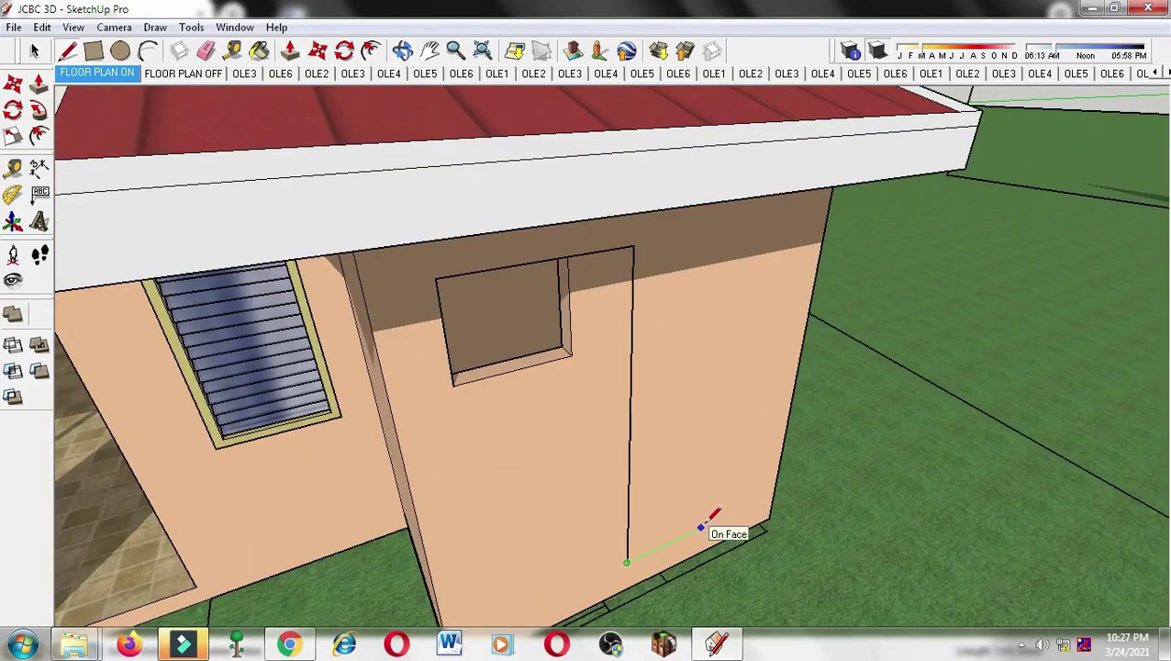
scroll(670, 443, "up", 2)
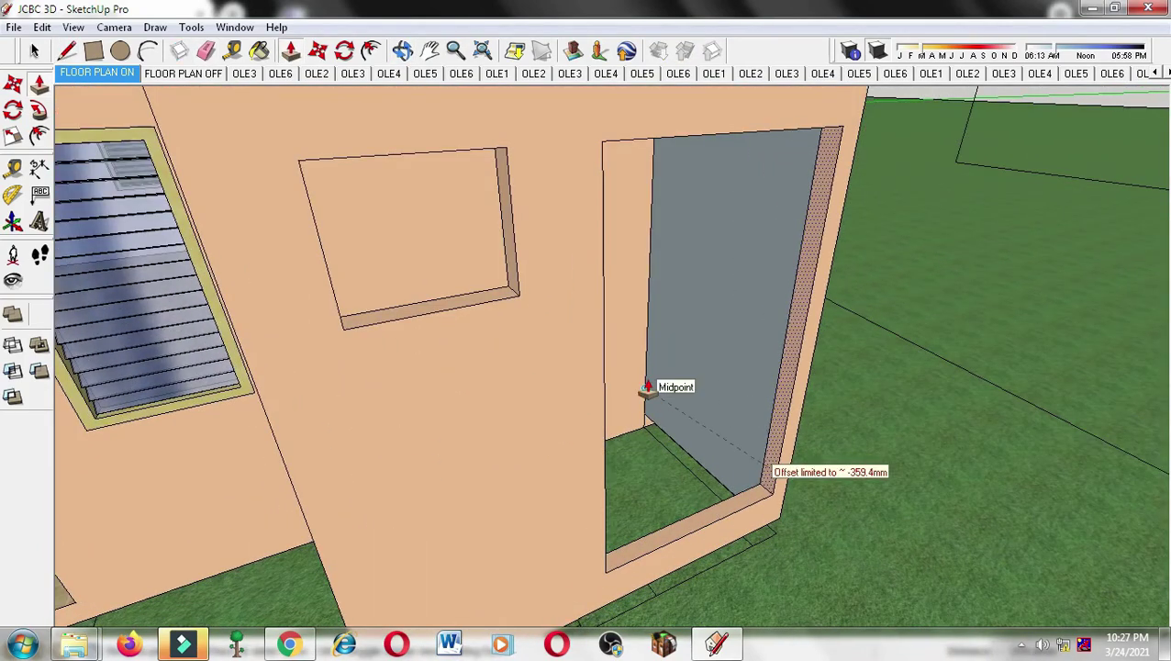
left_click(605, 571)
scroll(489, 509, "down", 3)
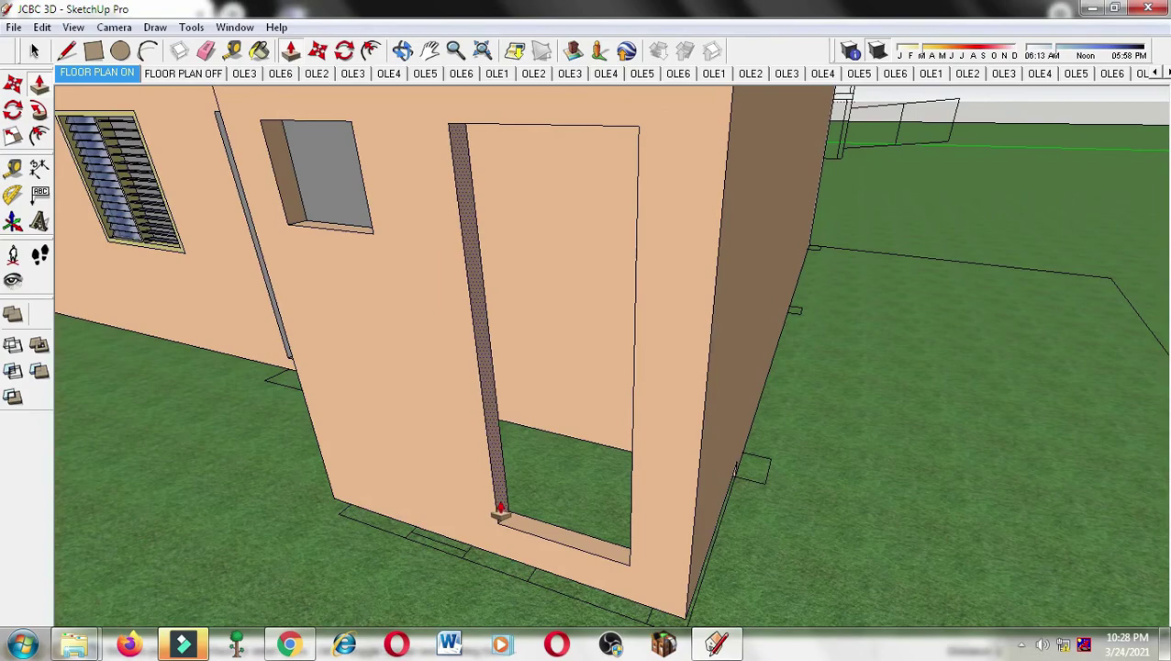
middle_click_drag(489, 510, 731, 213)
scroll(464, 248, "up", 3)
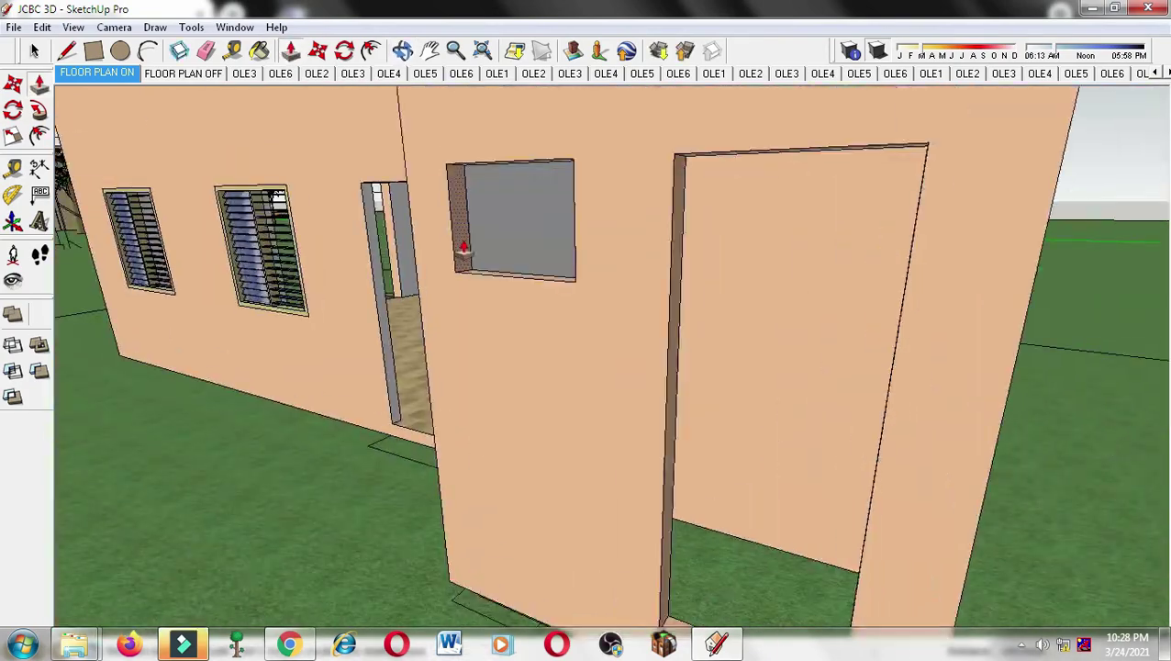
scroll(464, 248, "down", 3)
middle_click_drag(463, 248, 470, 465)
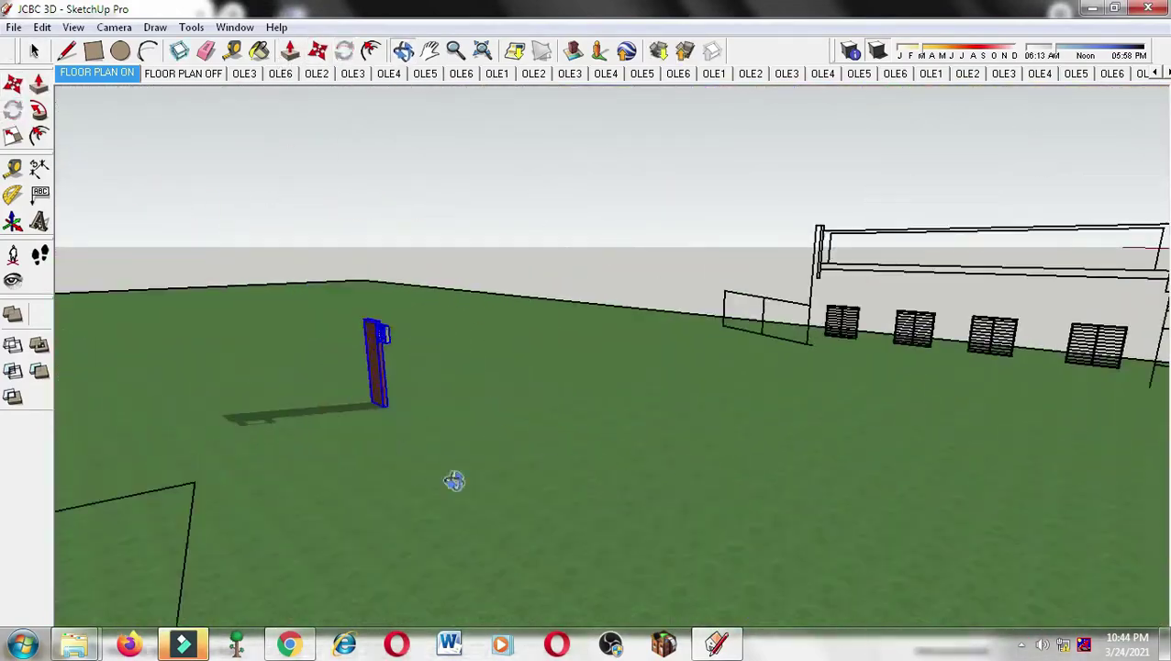
- Pick the Paint Bucket for the door's white threshold and show the Entity Info panel
left_click_drag(454, 480, 272, 497)
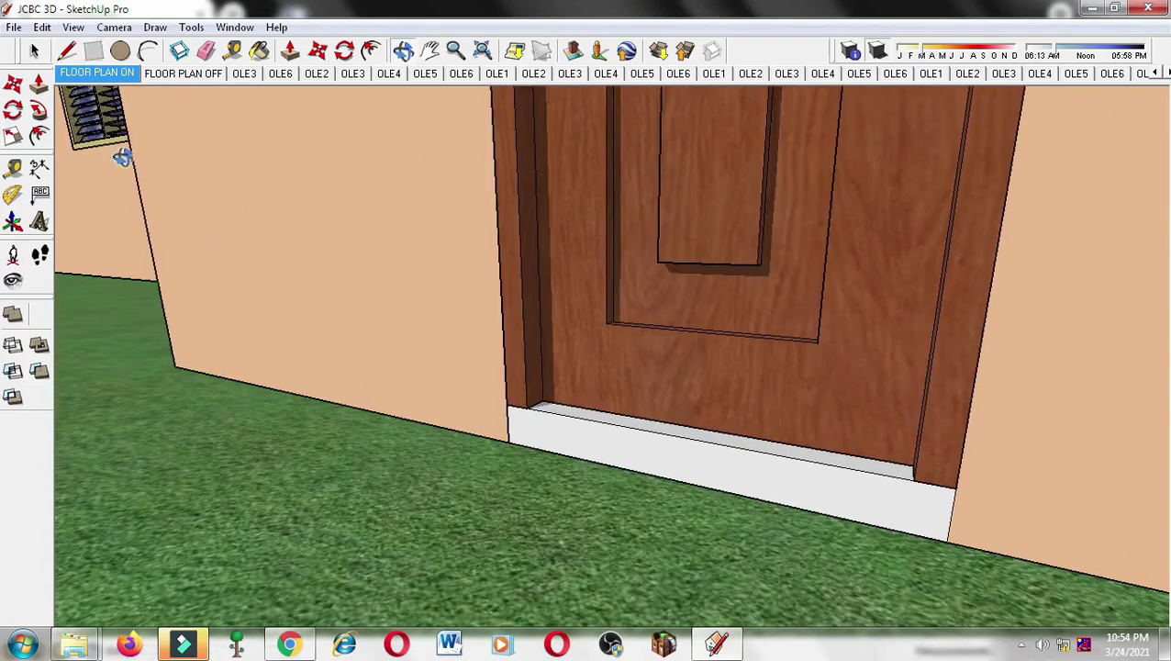
key("b")
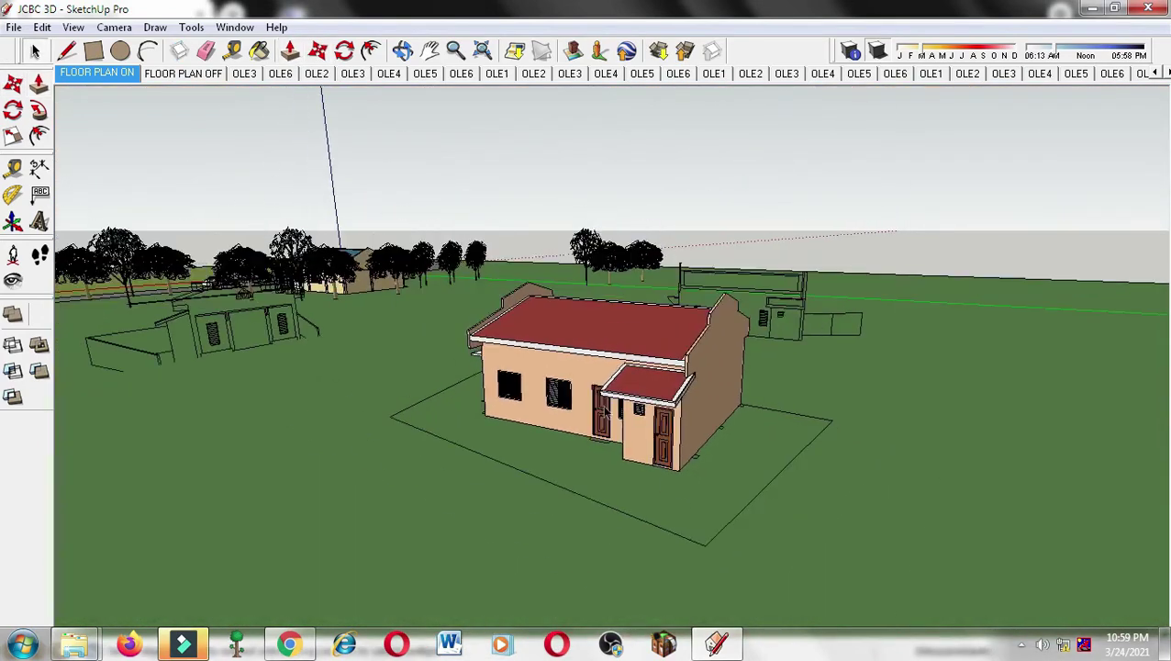
left_click(235, 26)
left_click(339, 68)
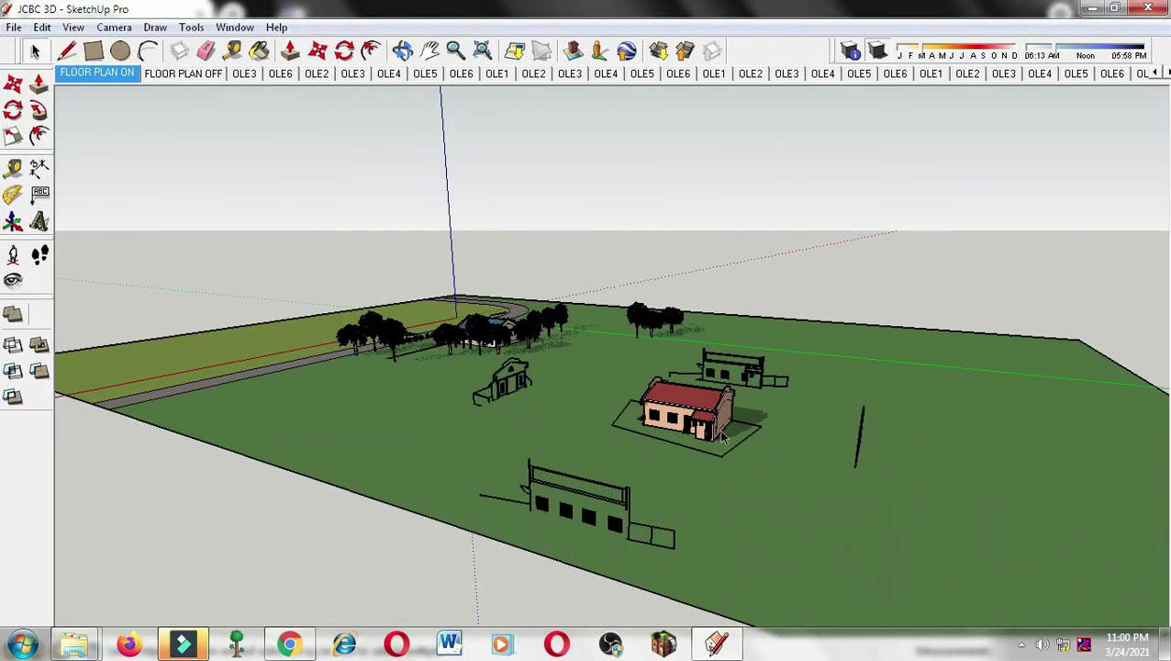
- Start a vertical line at the house corner and orbit to a higher view of the site
scroll(722, 438, "up", 5)
key("l")
scroll(946, 522, "up", 5)
left_click(889, 426)
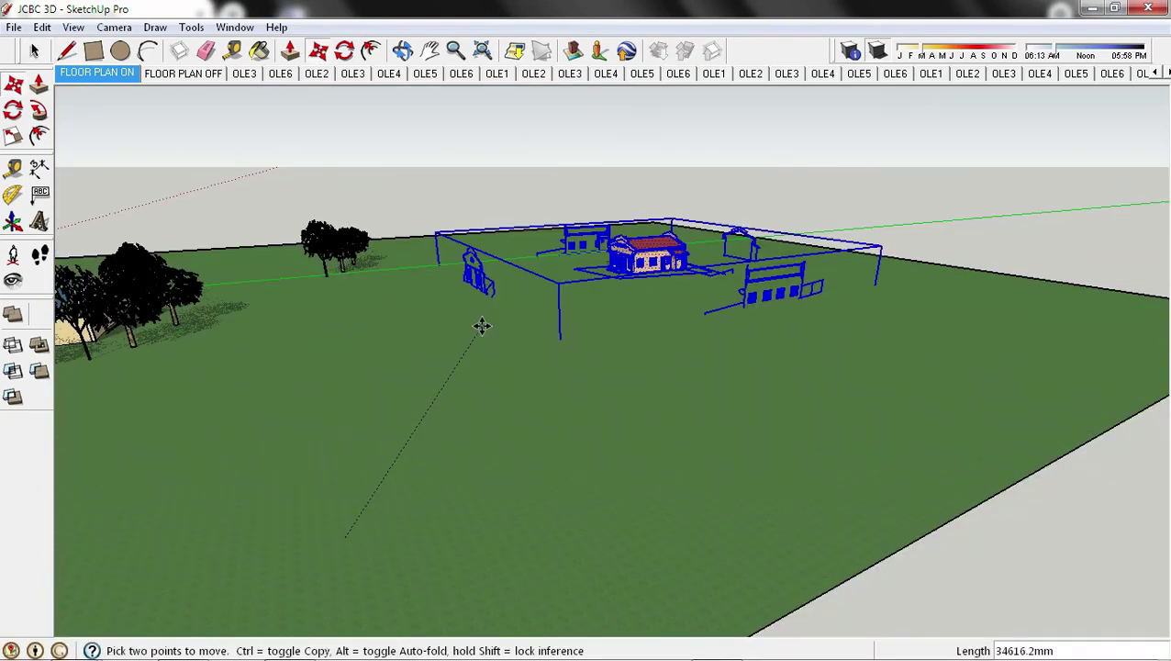
middle_click_drag(482, 326, 490, 440)
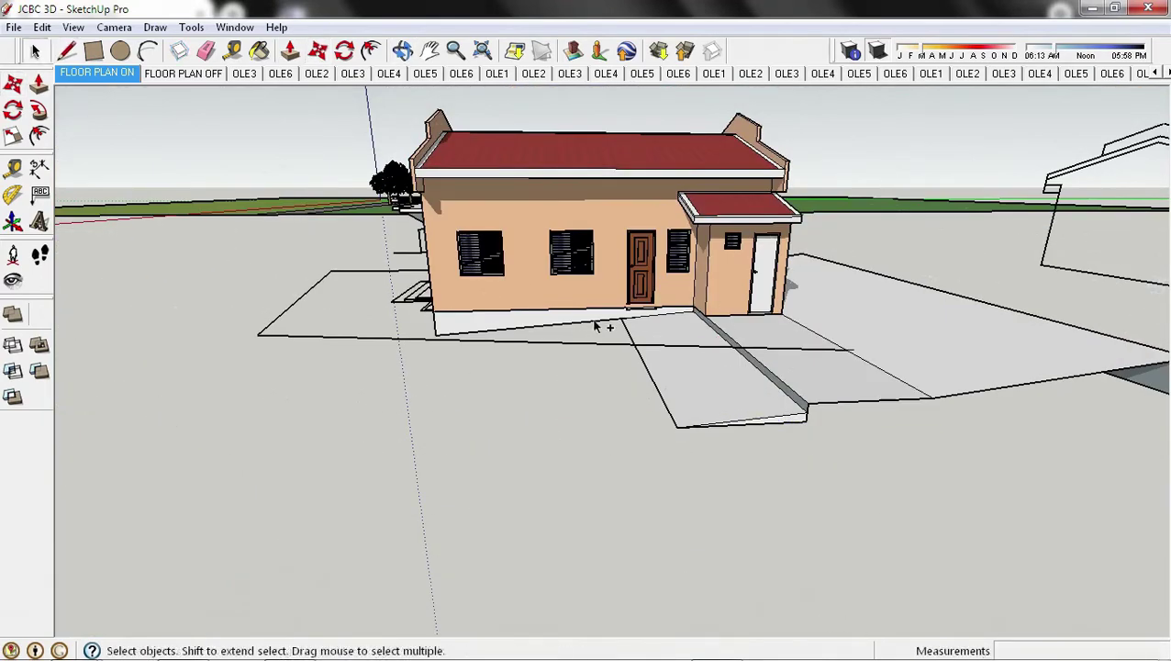
- Finish the edge lines along the green axis and draw a rectangular ground face
left_click(404, 431)
left_click(634, 404)
scroll(638, 417, "up", 5)
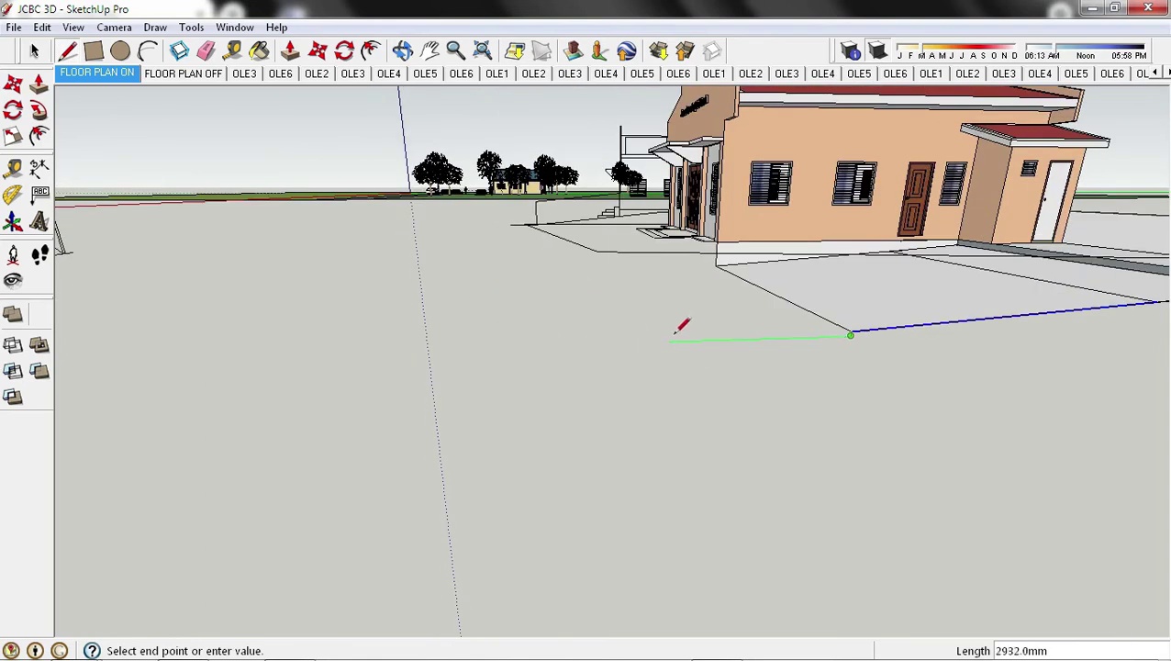
left_click(675, 330)
key("Escape")
scroll(790, 535, "down", 5)
key("r")
scroll(823, 496, "up", 5)
left_click(816, 470)
left_click(648, 273)
- Erase the extra edges and close the long strip path into a face
scroll(475, 475, "down", 5)
scroll(497, 502, "up", 5)
left_click(426, 568)
middle_click_drag(426, 569, 521, 392)
key("e")
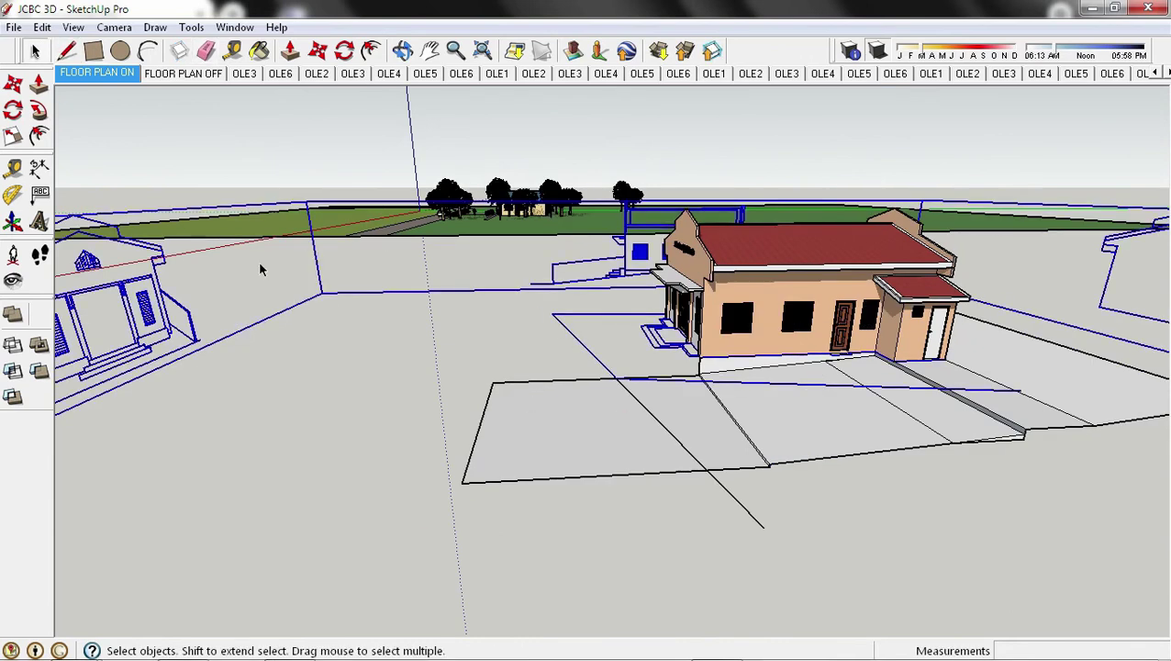
left_click(308, 240)
key("m")
key("l")
left_click(485, 246)
middle_click_drag(308, 450, 497, 373)
key("space")
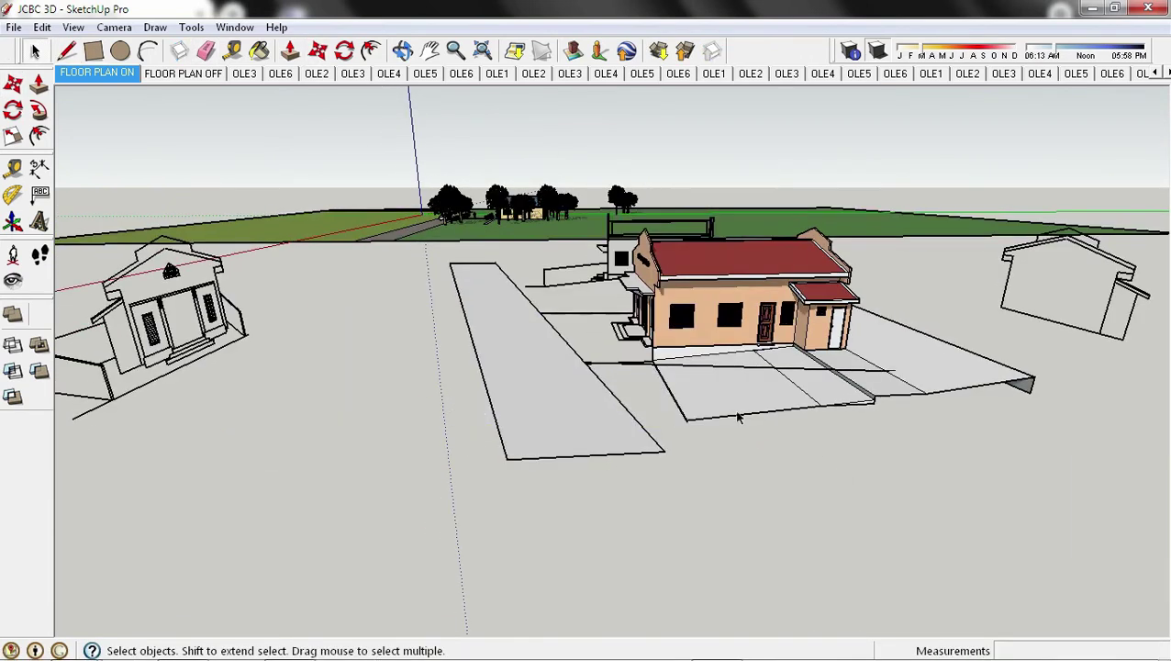
scroll(614, 358, "up", 3)
scroll(642, 385, "up", 3)
- Draw a line completing the ground outline near the house entrance
key("l")
left_click(474, 312)
scroll(659, 392, "down", 3)
scroll(832, 373, "up", 5)
mouse_move(831, 374)
middle_mouse_down()
mouse_move(591, 487)
mouse_move(943, 461)
middle_mouse_up()
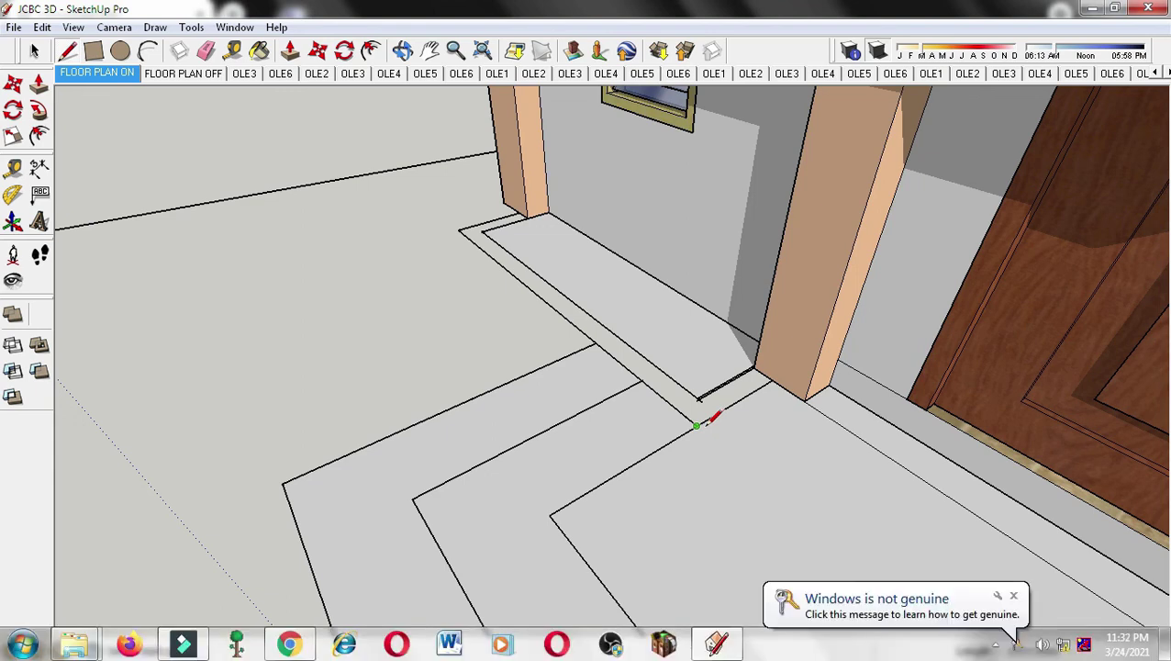
- Raise the slab at the base of the entrance steps with Push/Pull
left_click(696, 425)
scroll(708, 422, "down", 6)
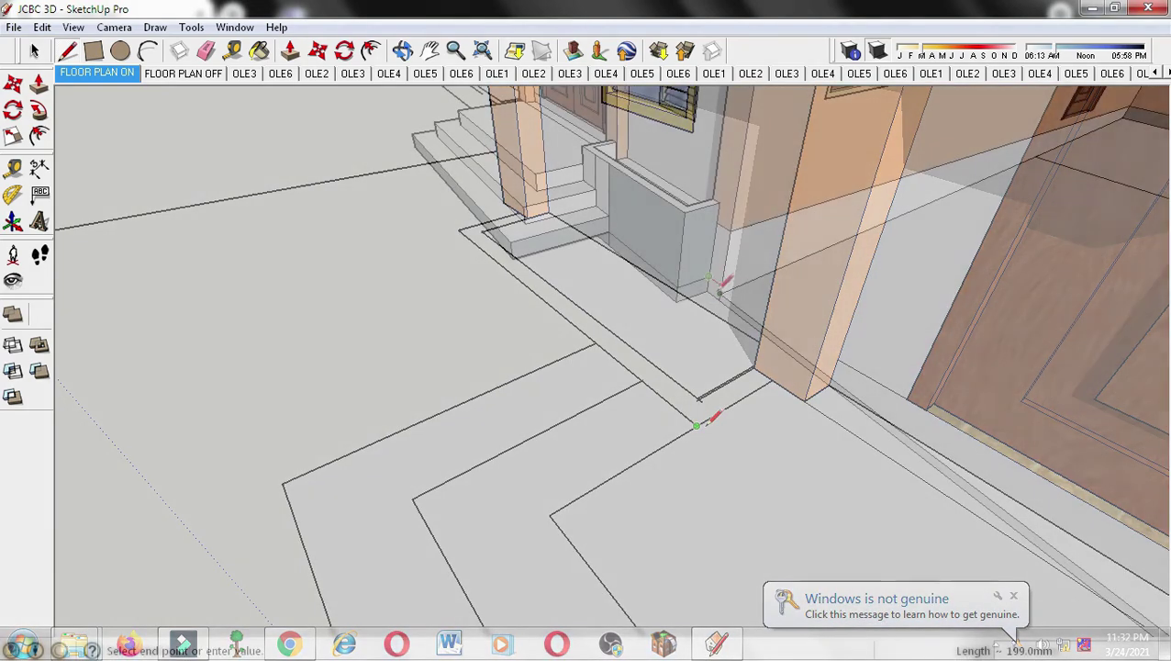
key("p")
left_click_drag(511, 282, 514, 259)
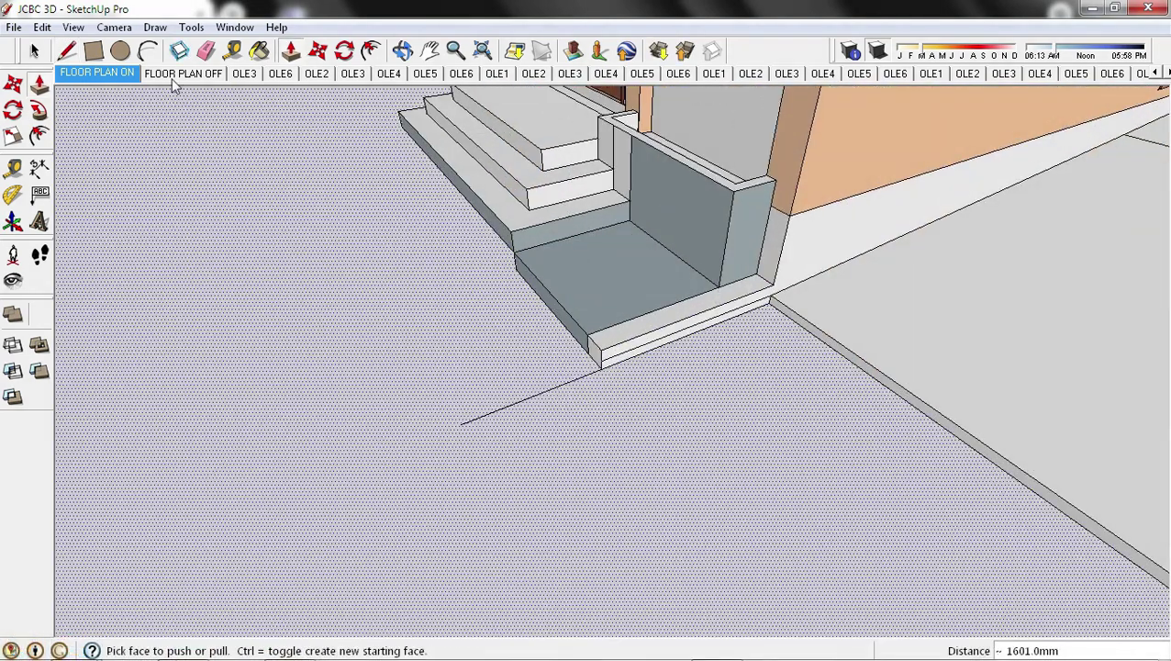
- Check the faces by the front door and open the material category list
key("e")
key("space")
right_click(746, 234)
right_click(496, 229)
mouse_move(497, 228)
middle_mouse_down()
mouse_move(677, 306)
mouse_move(584, 408)
middle_mouse_up()
scroll(423, 335, "up", 5)
scroll(423, 335, "up", 4)
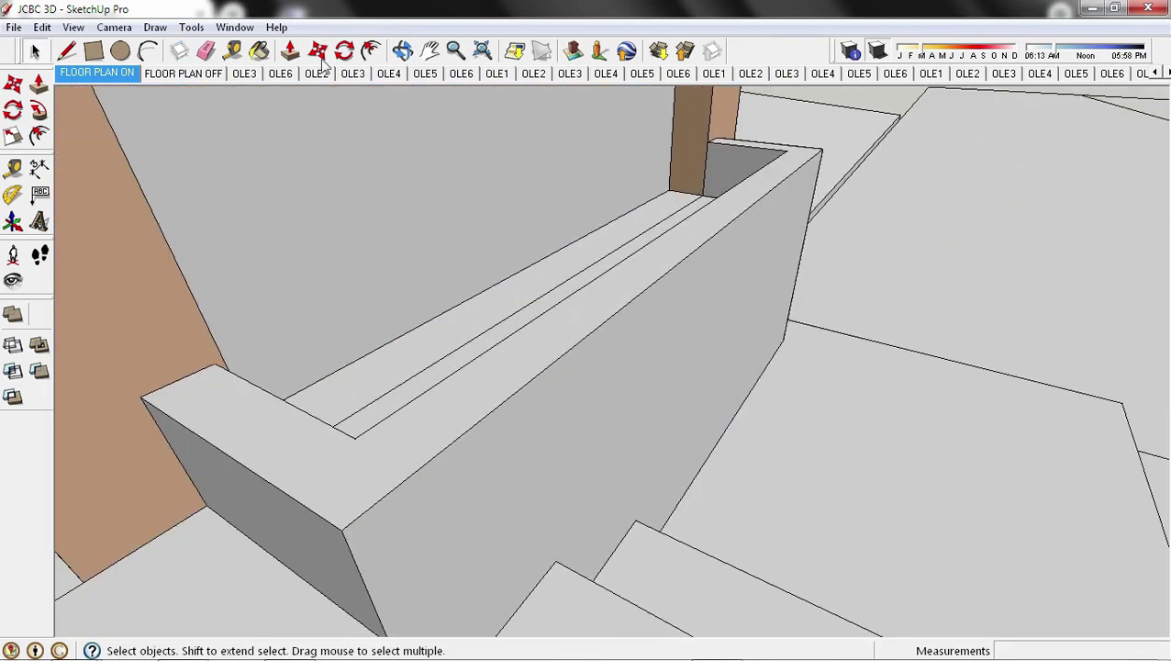
key("p")
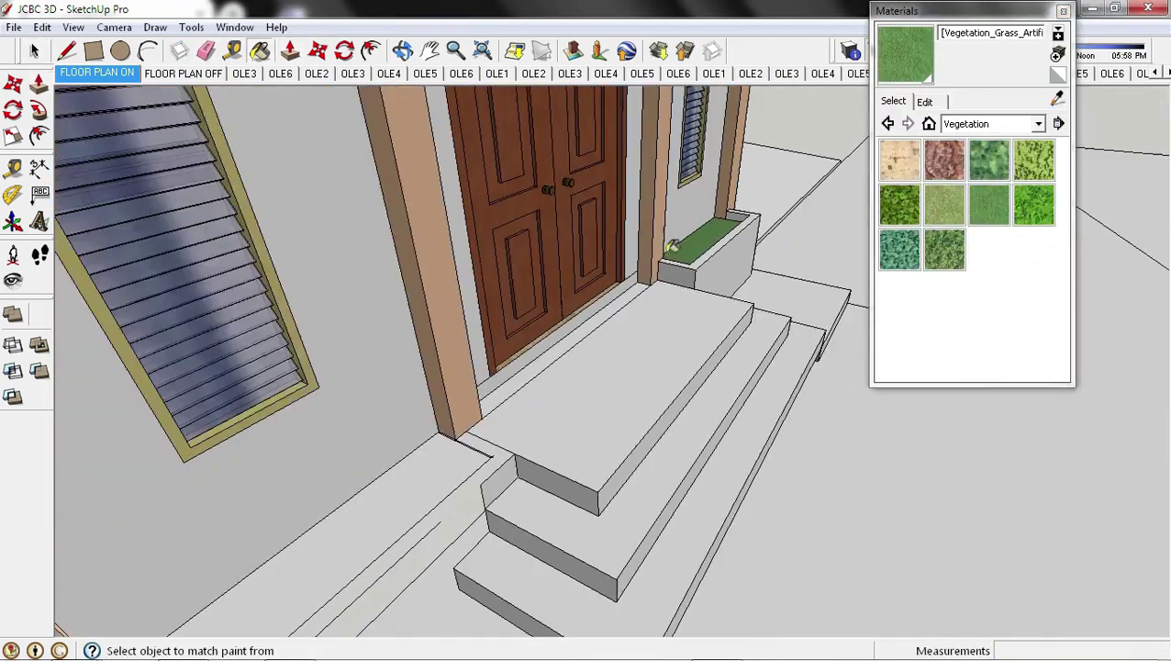
left_click(1000, 123)
mouse_move(577, 317)
middle_mouse_down()
mouse_move(332, 489)
mouse_move(401, 402)
middle_mouse_up()
middle_click_drag(491, 114, 525, 447)
scroll(569, 459, "down", 5)
scroll(635, 463, "up", 2)
scroll(549, 387, "up", 3)
scroll(551, 400, "down", 4)
- Push/Pull the strip running along the wall beside the steps
key("l")
scroll(551, 399, "up", 2)
key("p")
scroll(366, 360, "down", 2)
scroll(588, 405, "up", 3)
scroll(246, 360, "down", 1)
scroll(246, 361, "up", 2)
key("l")
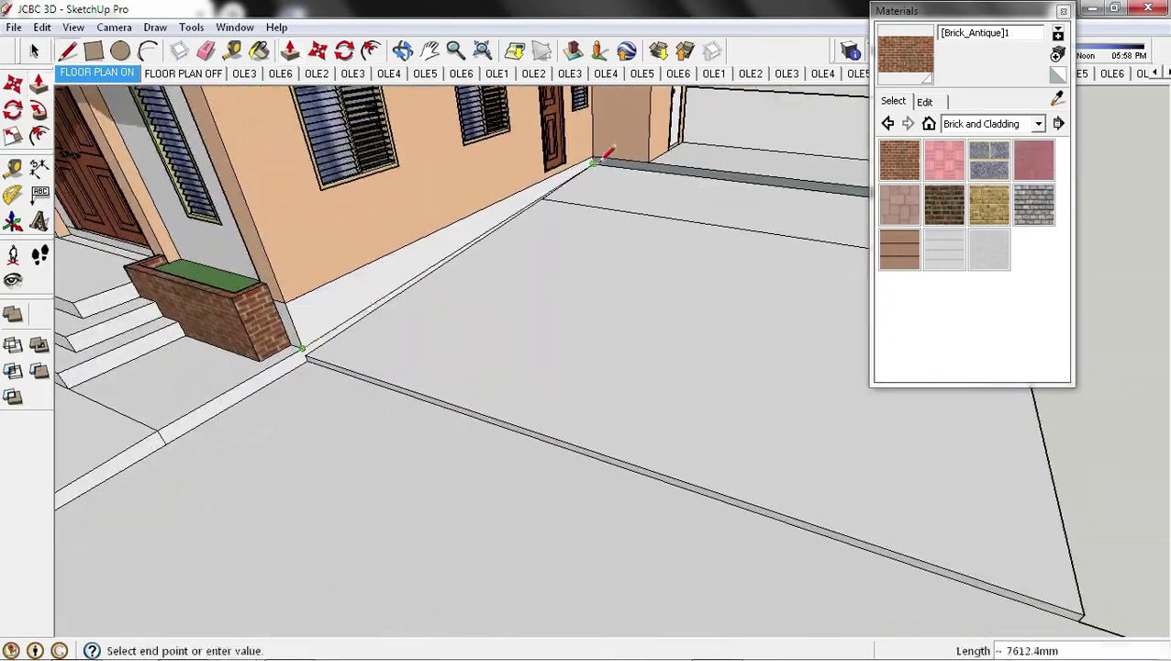
key("p")
left_click(622, 346)
scroll(836, 497, "down", 3)
scroll(447, 424, "up", 3)
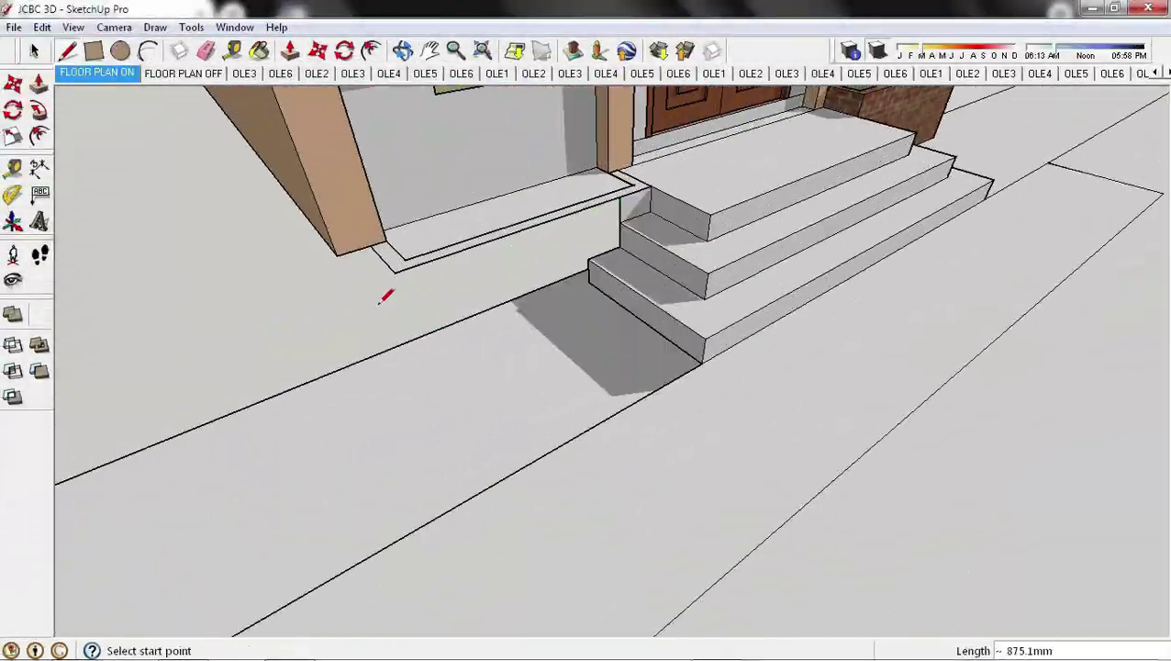
scroll(624, 210, "down", 5)
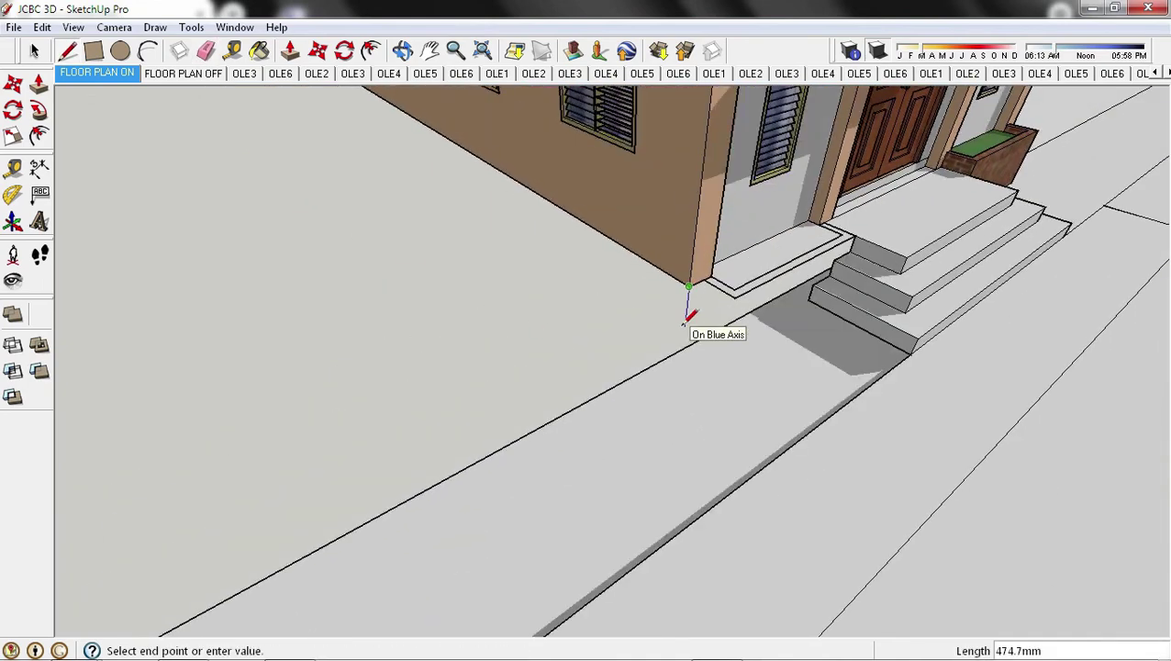
- Draw a base face at the wall corner and push it out 100 mm
mouse_move(697, 336)
middle_mouse_down()
mouse_move(334, 254)
mouse_move(483, 497)
middle_mouse_up()
key("p")
mouse_move(401, 365)
middle_mouse_down()
mouse_move(677, 385)
mouse_move(569, 400)
mouse_move(364, 340)
mouse_move(699, 431)
mouse_move(410, 410)
mouse_move(803, 266)
middle_mouse_up()
key("e")
key("l")
left_click(589, 299)
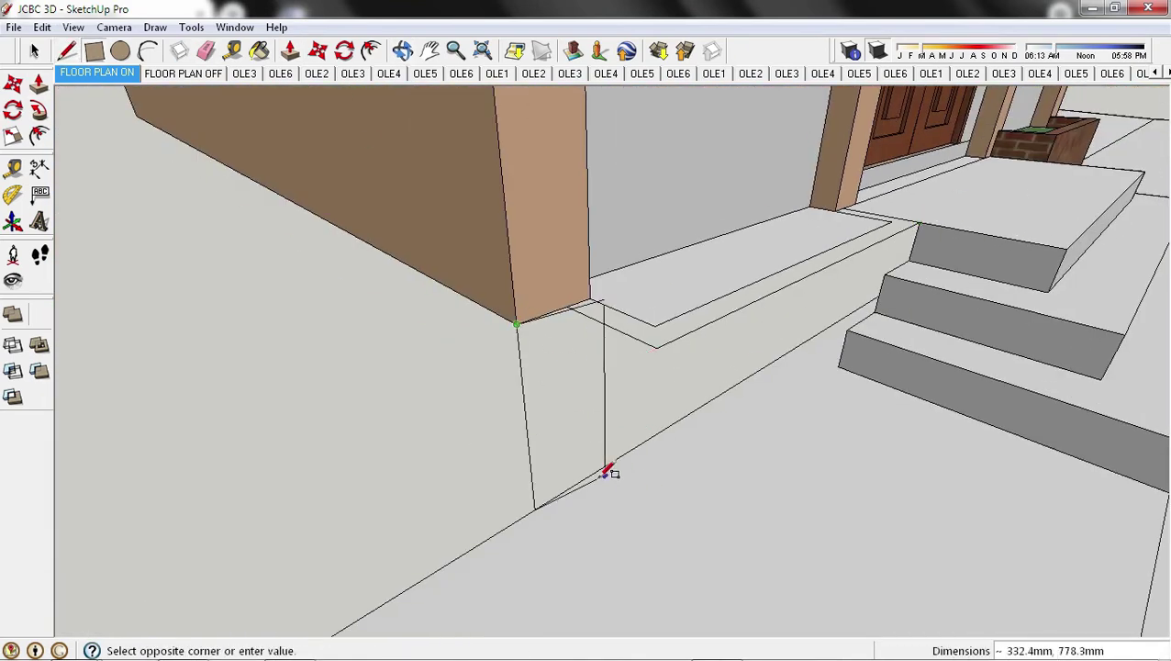
mouse_move(697, 348)
middle_mouse_down("shift")
mouse_move(672, 238)
mouse_move(525, 410)
middle_mouse_up("shift")
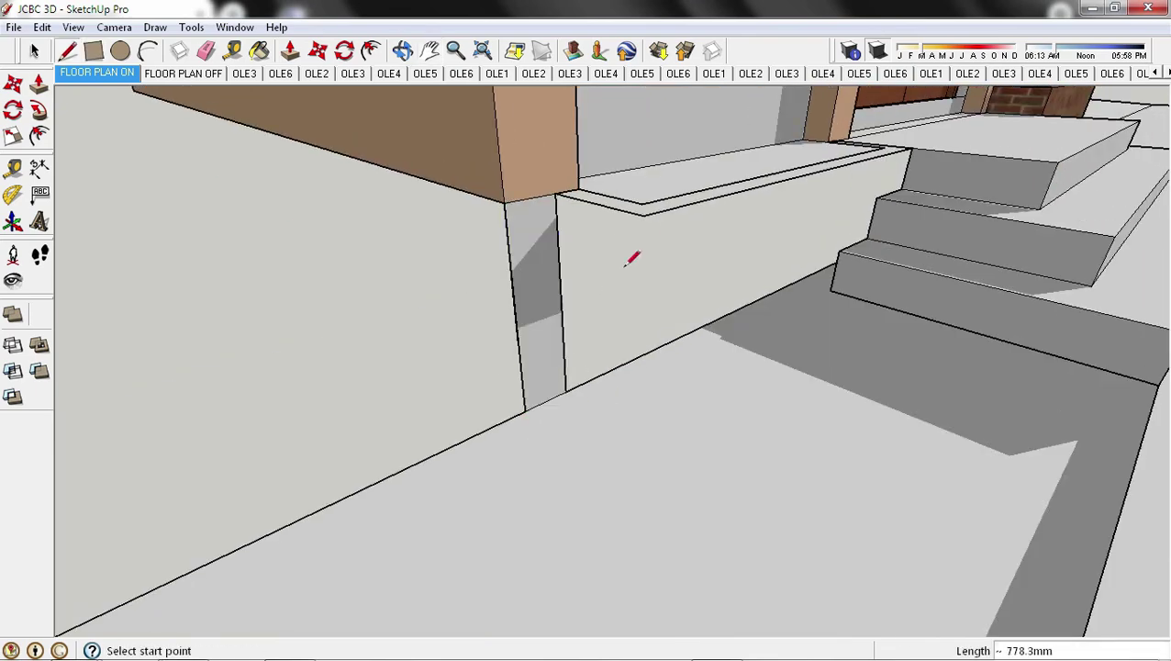
left_click(662, 399)
mouse_move(662, 399)
middle_mouse_down()
mouse_move(601, 391)
mouse_move(523, 418)
middle_mouse_up()
type("l")
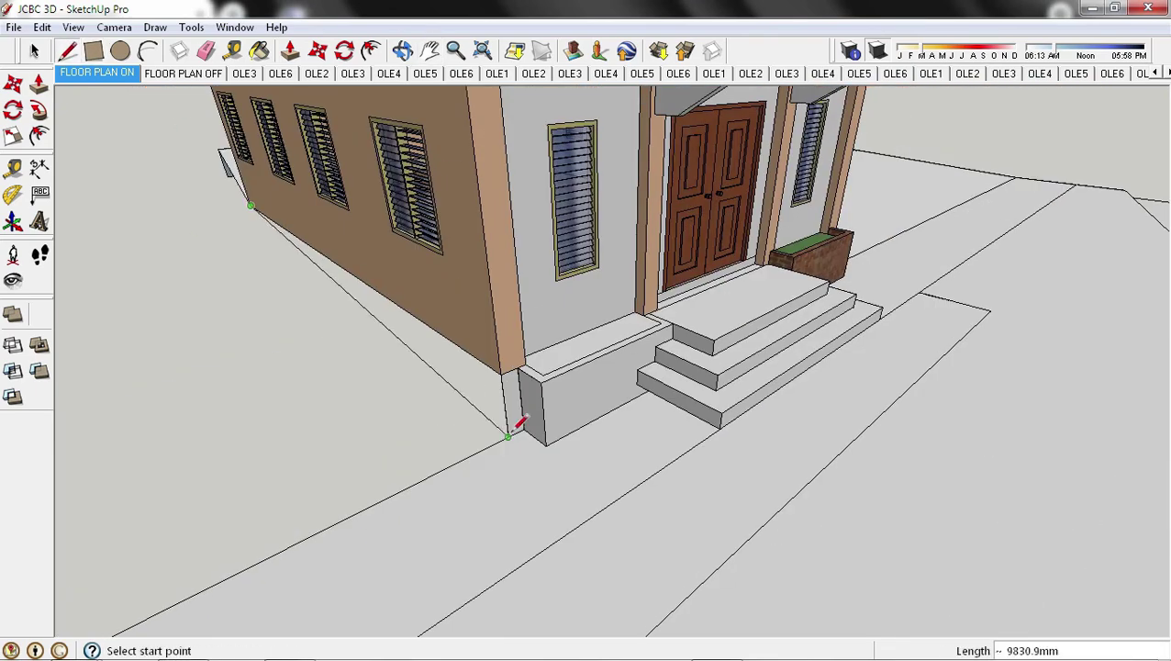
type("p100b")
- Paint the raised corner wall with Brick_Antique
middle_click_drag(798, 231, 370, 190)
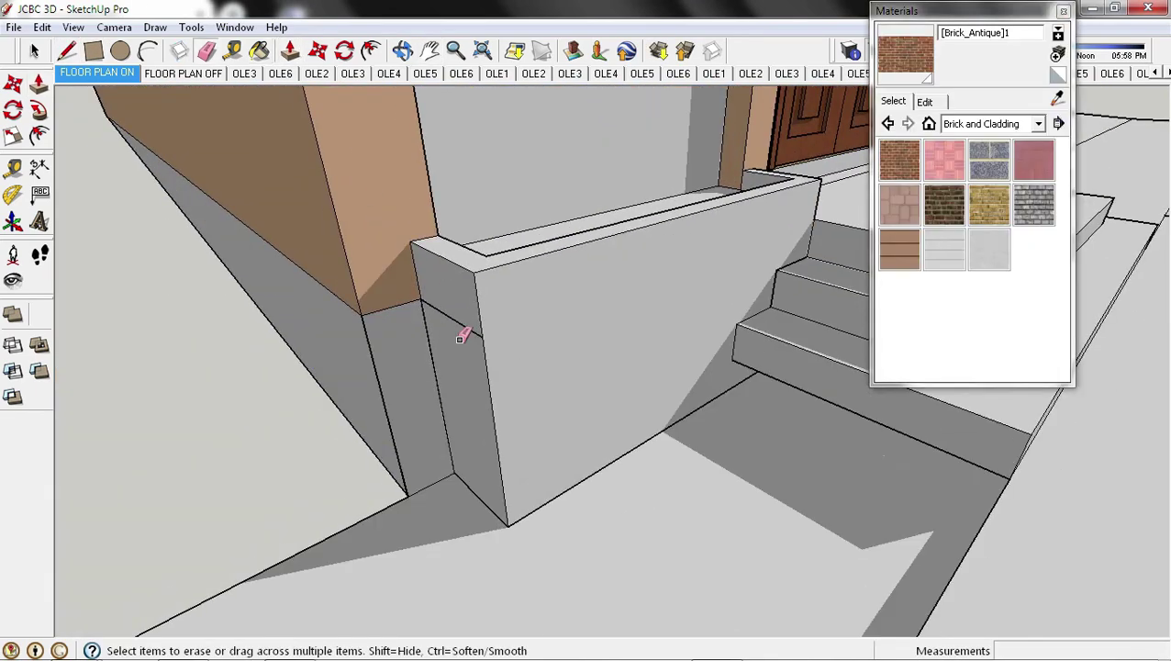
left_click(453, 342)
middle_click_drag(452, 343, 198, 466)
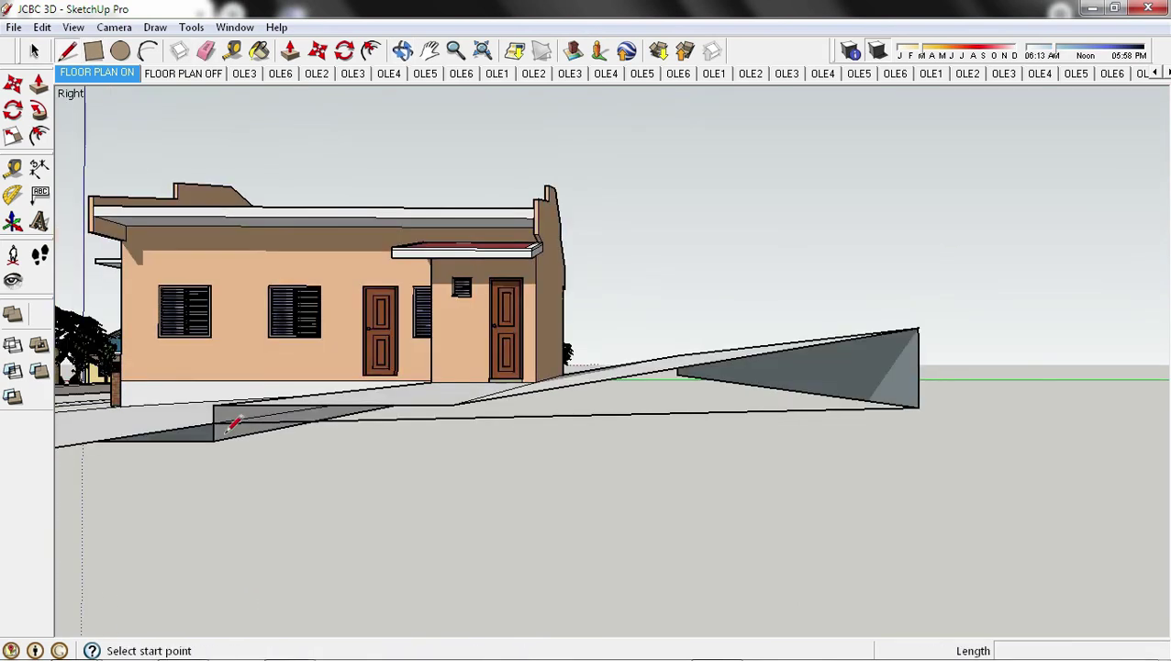
- Orbit in close to the house and ready the Line tool
mouse_move(862, 414)
middle_mouse_down()
mouse_move(490, 485)
mouse_move(762, 563)
middle_mouse_up()
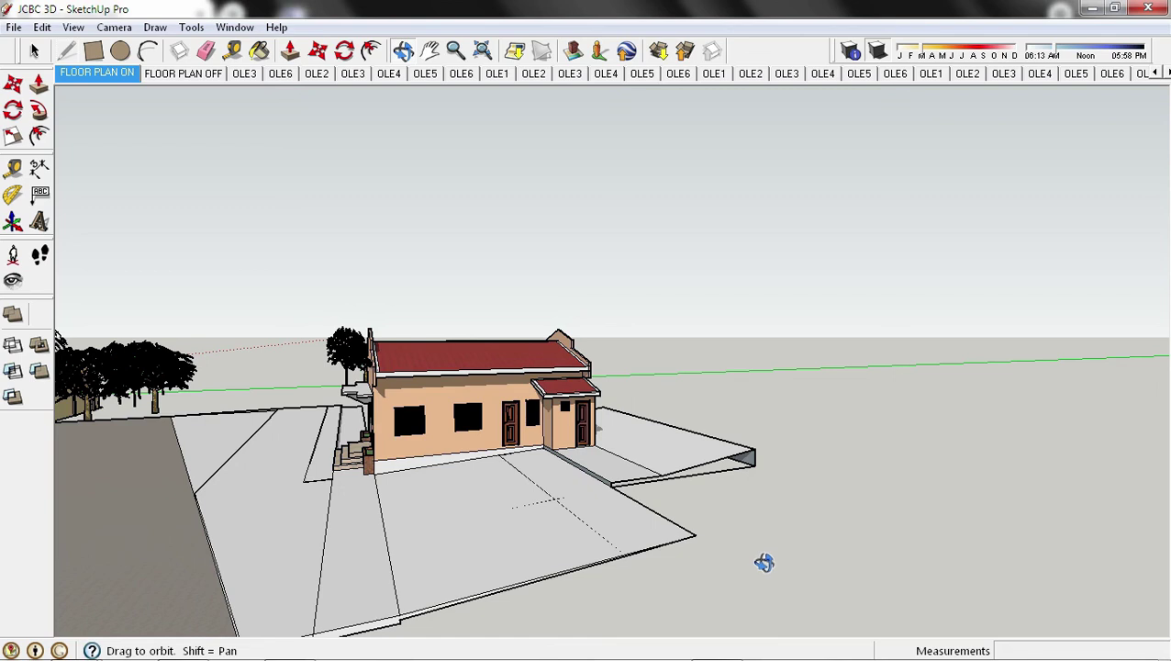
middle_click_drag(764, 562, 418, 515)
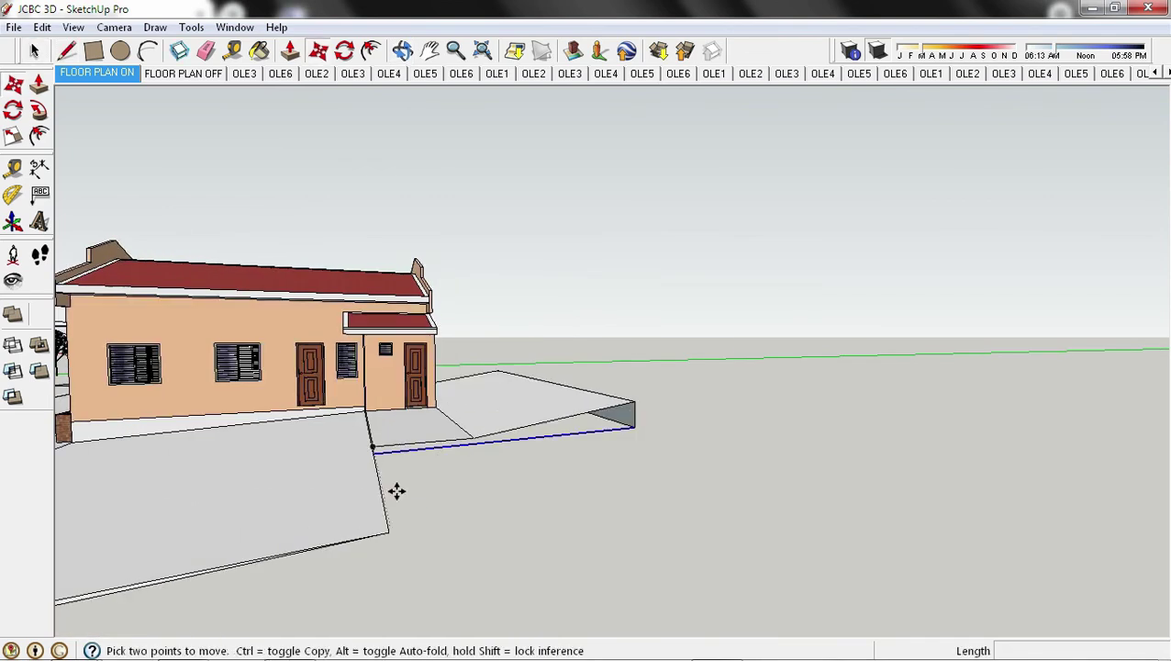
key("l")
scroll(386, 432, "up", 5)
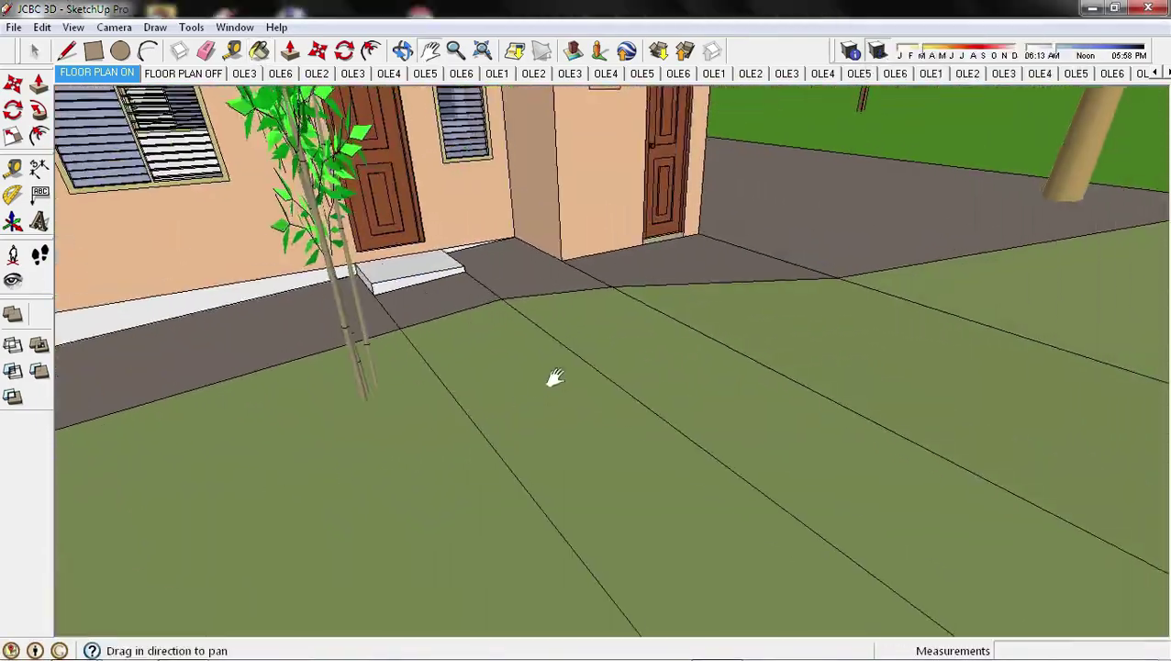
- Orbit from a high site view round to the church front and parked car
mouse_move(555, 378)
middle_mouse_down()
mouse_move(475, 149)
mouse_move(260, 184)
mouse_move(243, 284)
mouse_move(519, 293)
middle_mouse_up()
mouse_move(510, 389)
middle_mouse_down()
mouse_move(663, 418)
mouse_move(690, 459)
mouse_move(620, 487)
mouse_move(700, 504)
middle_mouse_up()
mouse_move(497, 501)
middle_mouse_down()
mouse_move(635, 509)
mouse_move(457, 557)
mouse_move(687, 498)
mouse_move(642, 569)
mouse_move(490, 586)
mouse_move(774, 473)
mouse_move(755, 561)
mouse_move(683, 612)
mouse_move(646, 437)
mouse_move(469, 459)
middle_mouse_up()
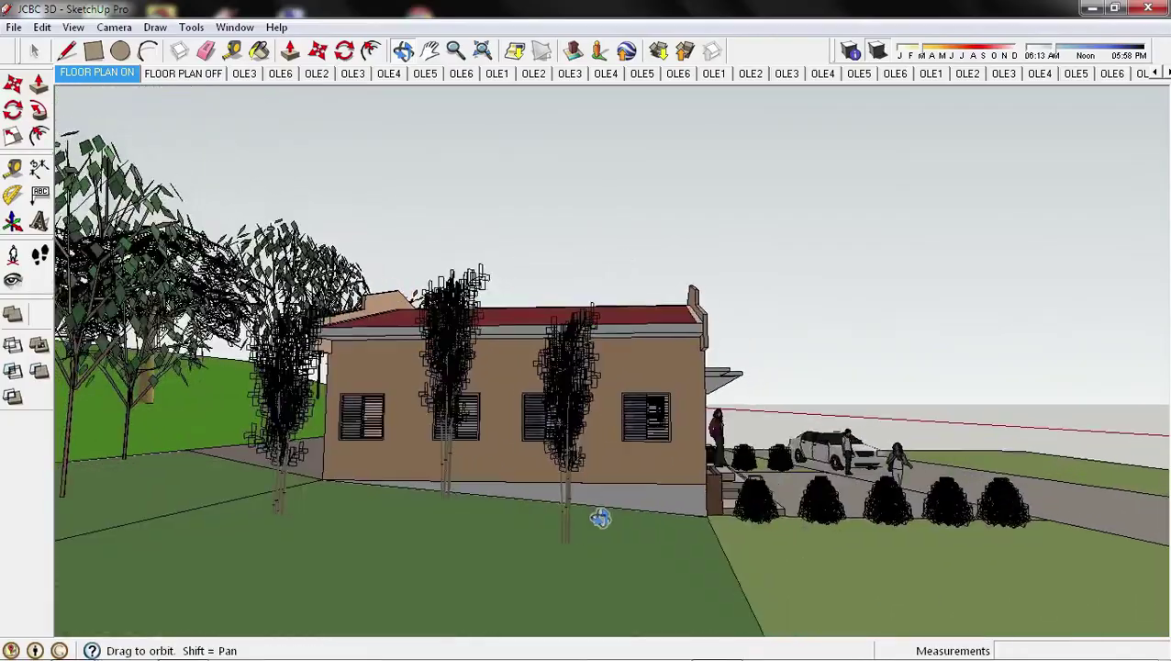
middle_click_drag(540, 516, 456, 513)
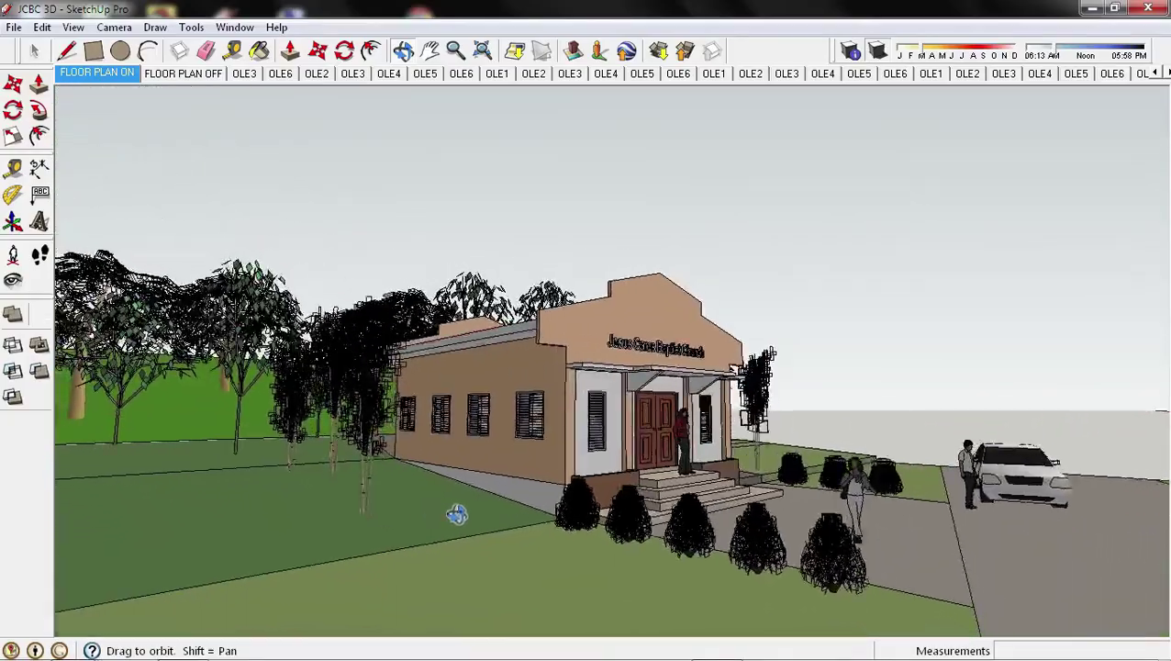
mouse_move(449, 474)
middle_mouse_down()
mouse_move(463, 510)
mouse_move(616, 541)
mouse_move(608, 572)
mouse_move(546, 558)
mouse_move(753, 557)
mouse_move(688, 424)
mouse_move(680, 450)
mouse_move(476, 484)
mouse_move(731, 429)
mouse_move(394, 57)
mouse_move(458, 69)
mouse_move(357, 59)
middle_mouse_up()
mouse_move(551, 275)
left_mouse_down()
mouse_move(727, 481)
mouse_move(740, 417)
mouse_move(673, 466)
mouse_move(678, 451)
mouse_move(569, 491)
mouse_move(823, 480)
mouse_move(633, 521)
left_mouse_up()
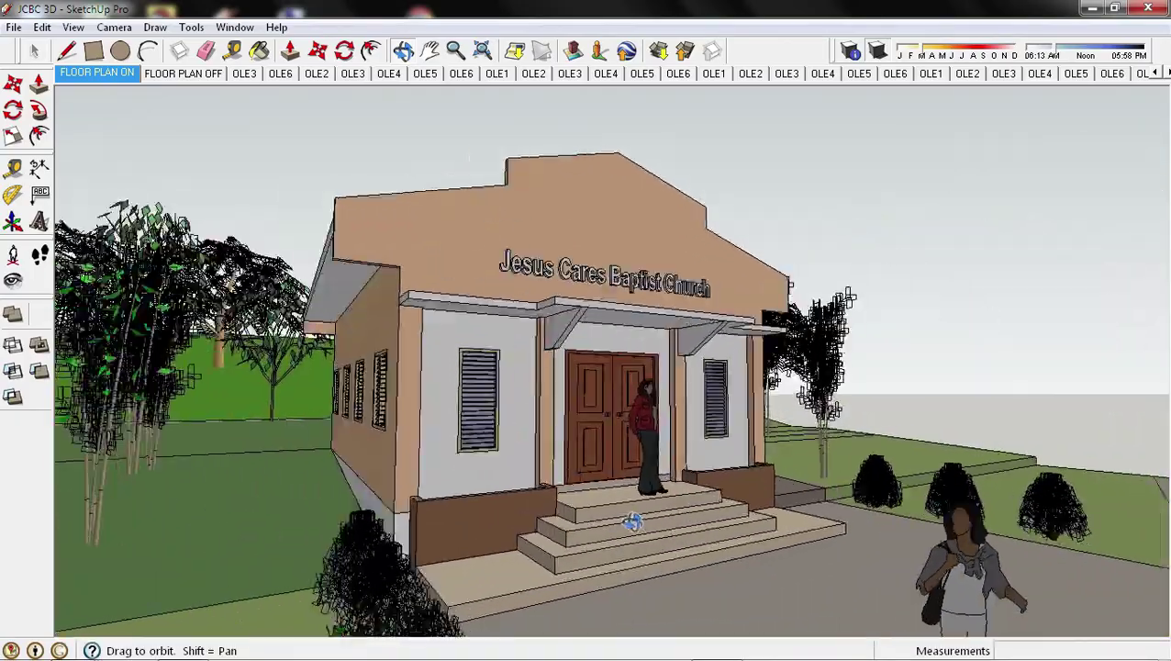